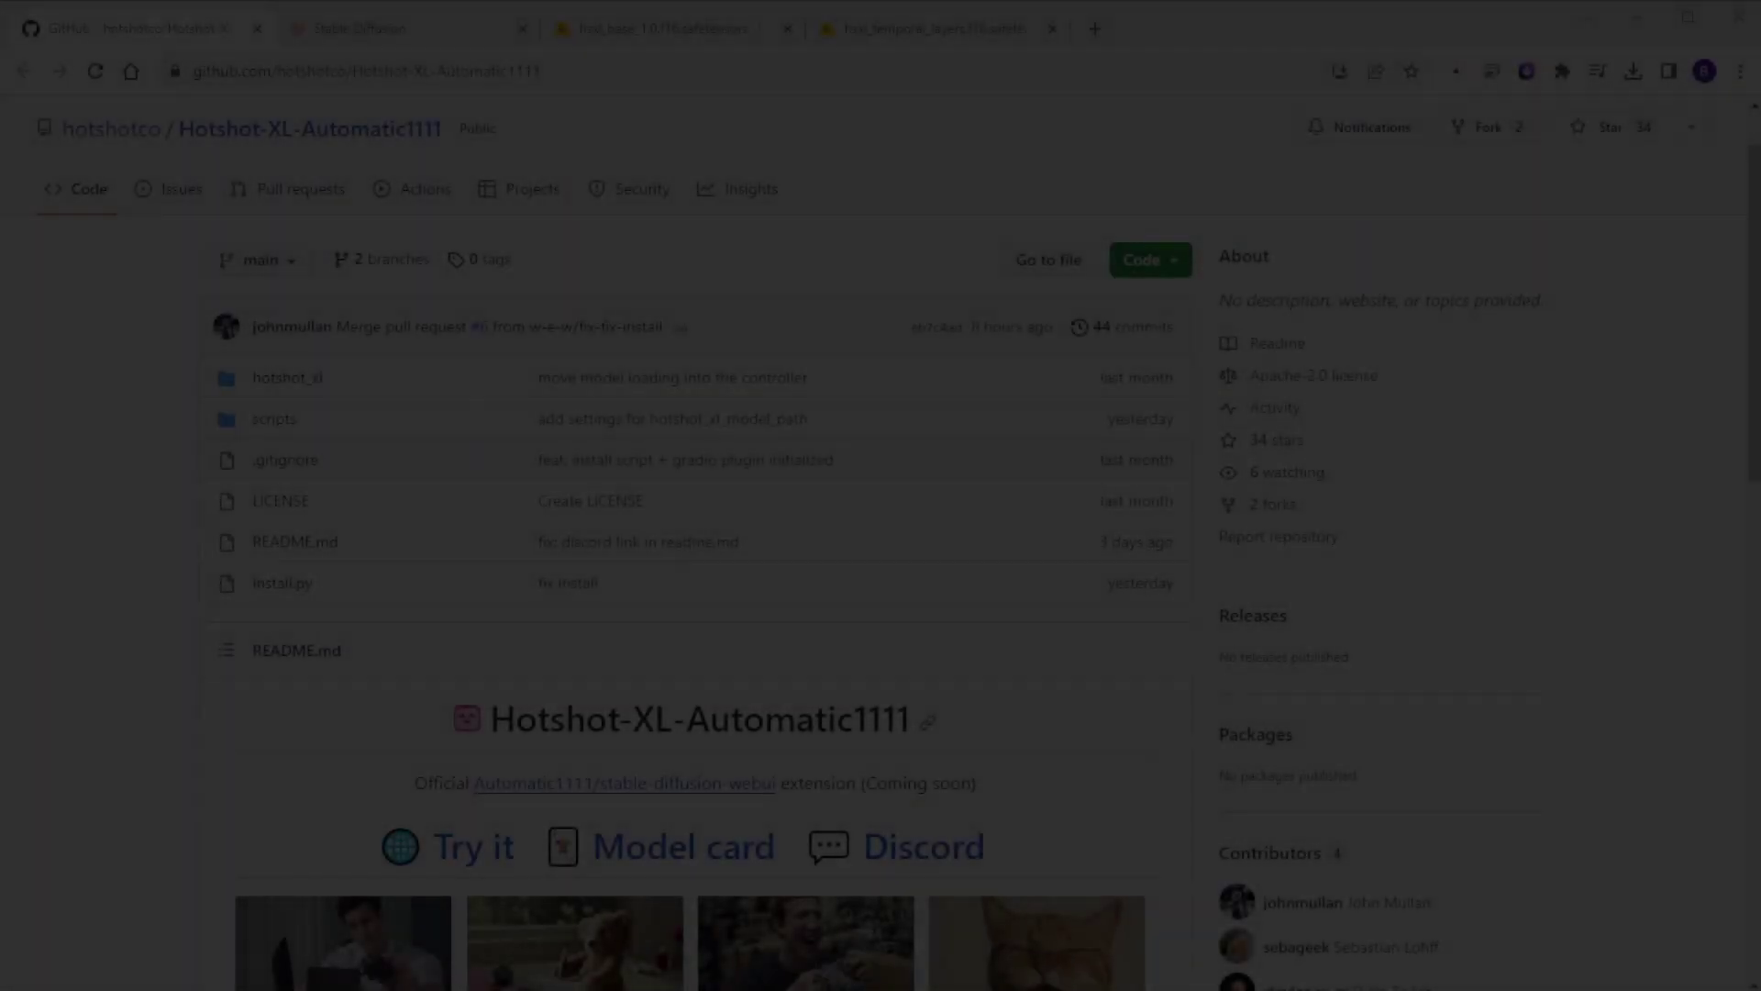
- Review the Hotshot-XL repository's weekly Pulse activity on GitHub
{"action": "scroll", "coordinate": [778, 240], "scroll_direction": "up", "scroll_amount": 1}
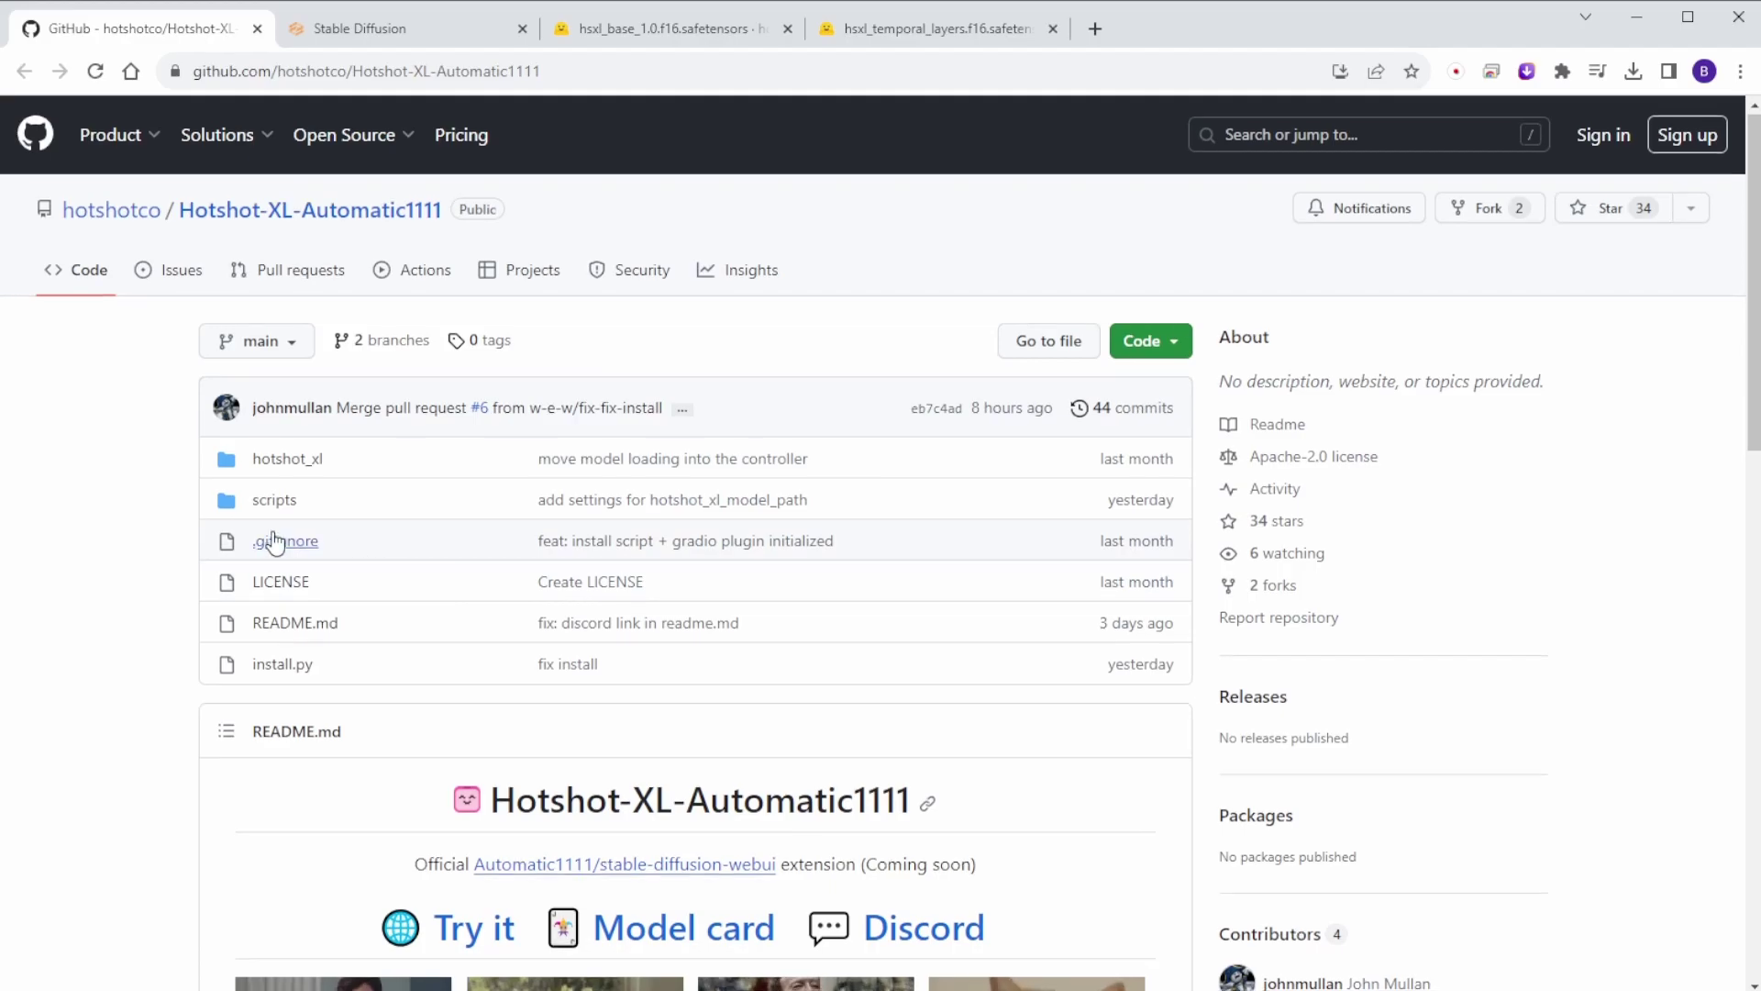
{"action": "scroll", "coordinate": [275, 541], "scroll_direction": "down", "scroll_amount": 1}
{"action": "scroll", "coordinate": [275, 541], "scroll_direction": "down", "scroll_amount": 2}
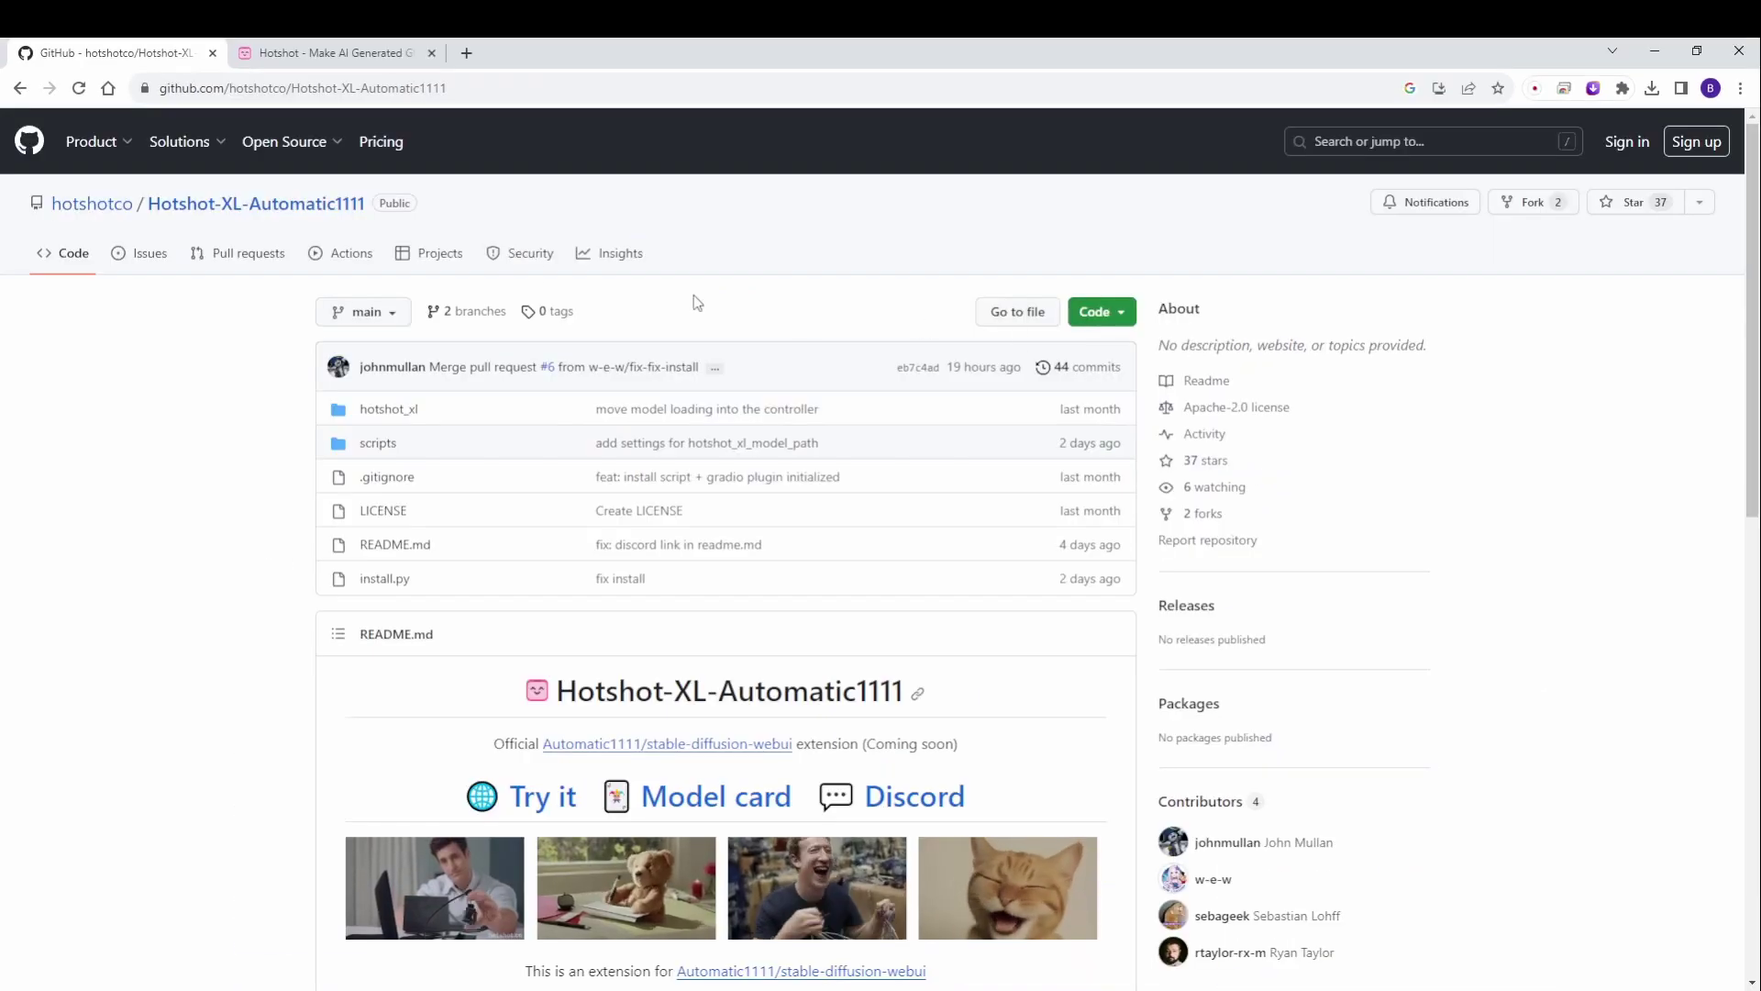
{"action": "left_click", "coordinate": [611, 253]}
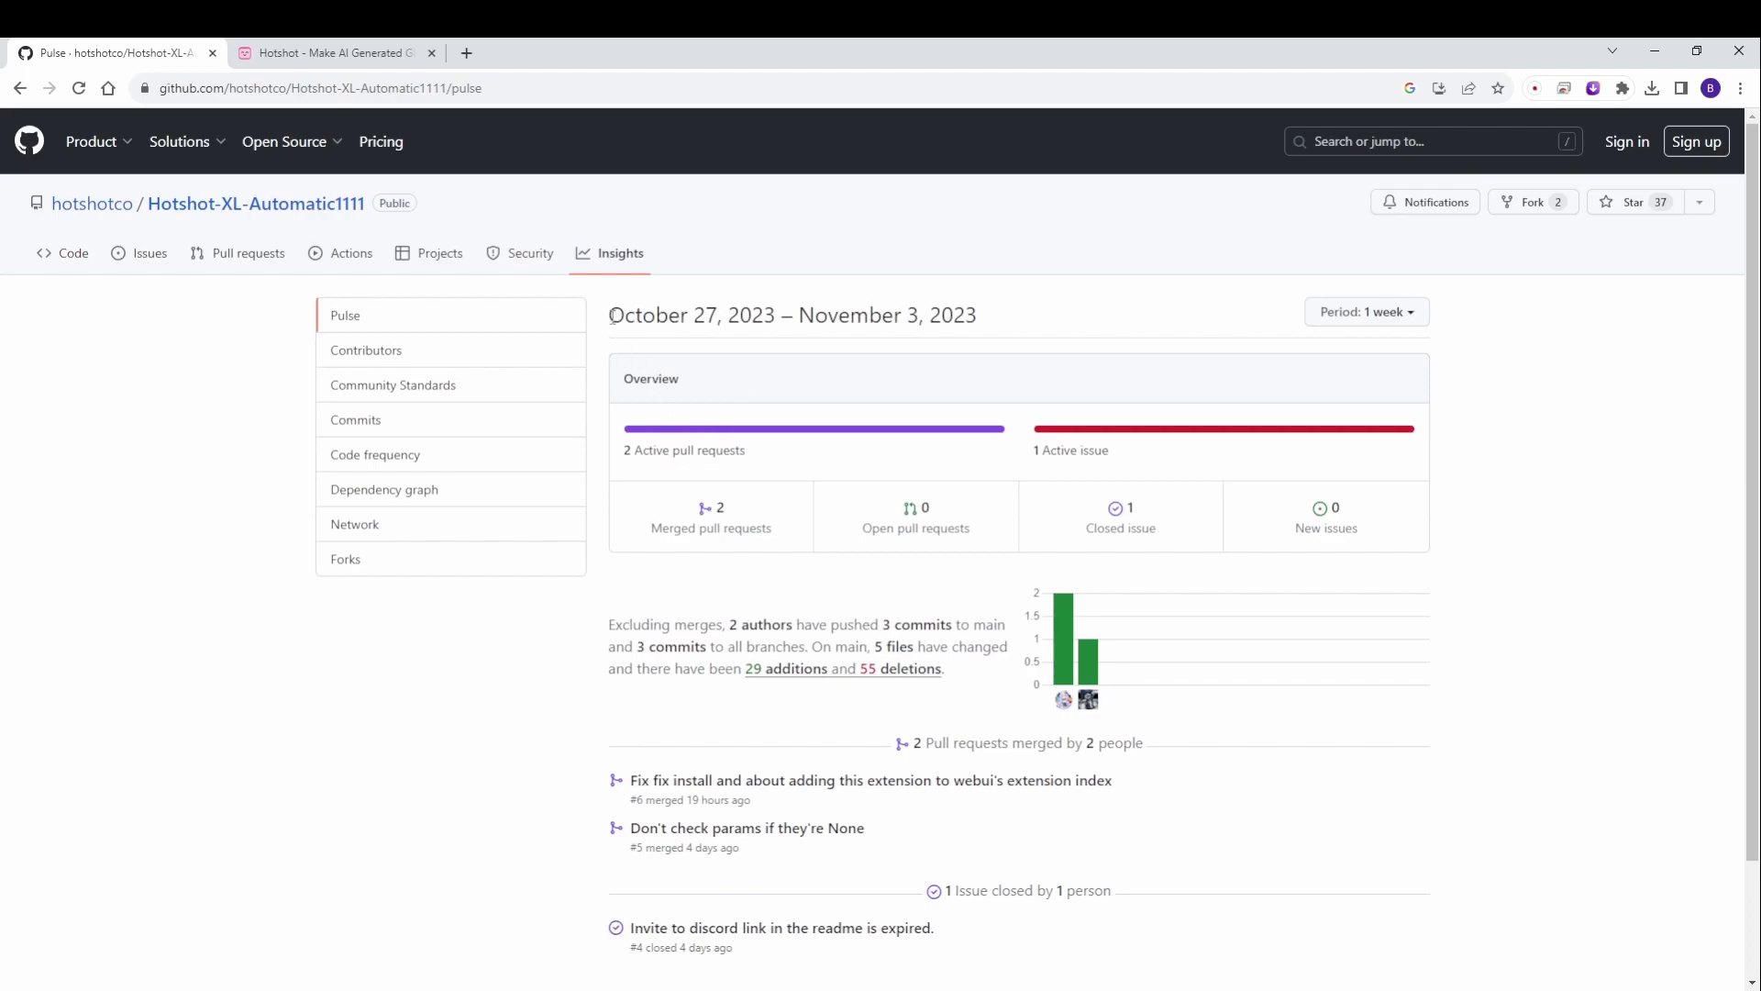
{"action": "scroll", "coordinate": [1000, 478], "scroll_direction": "down", "scroll_amount": 1}
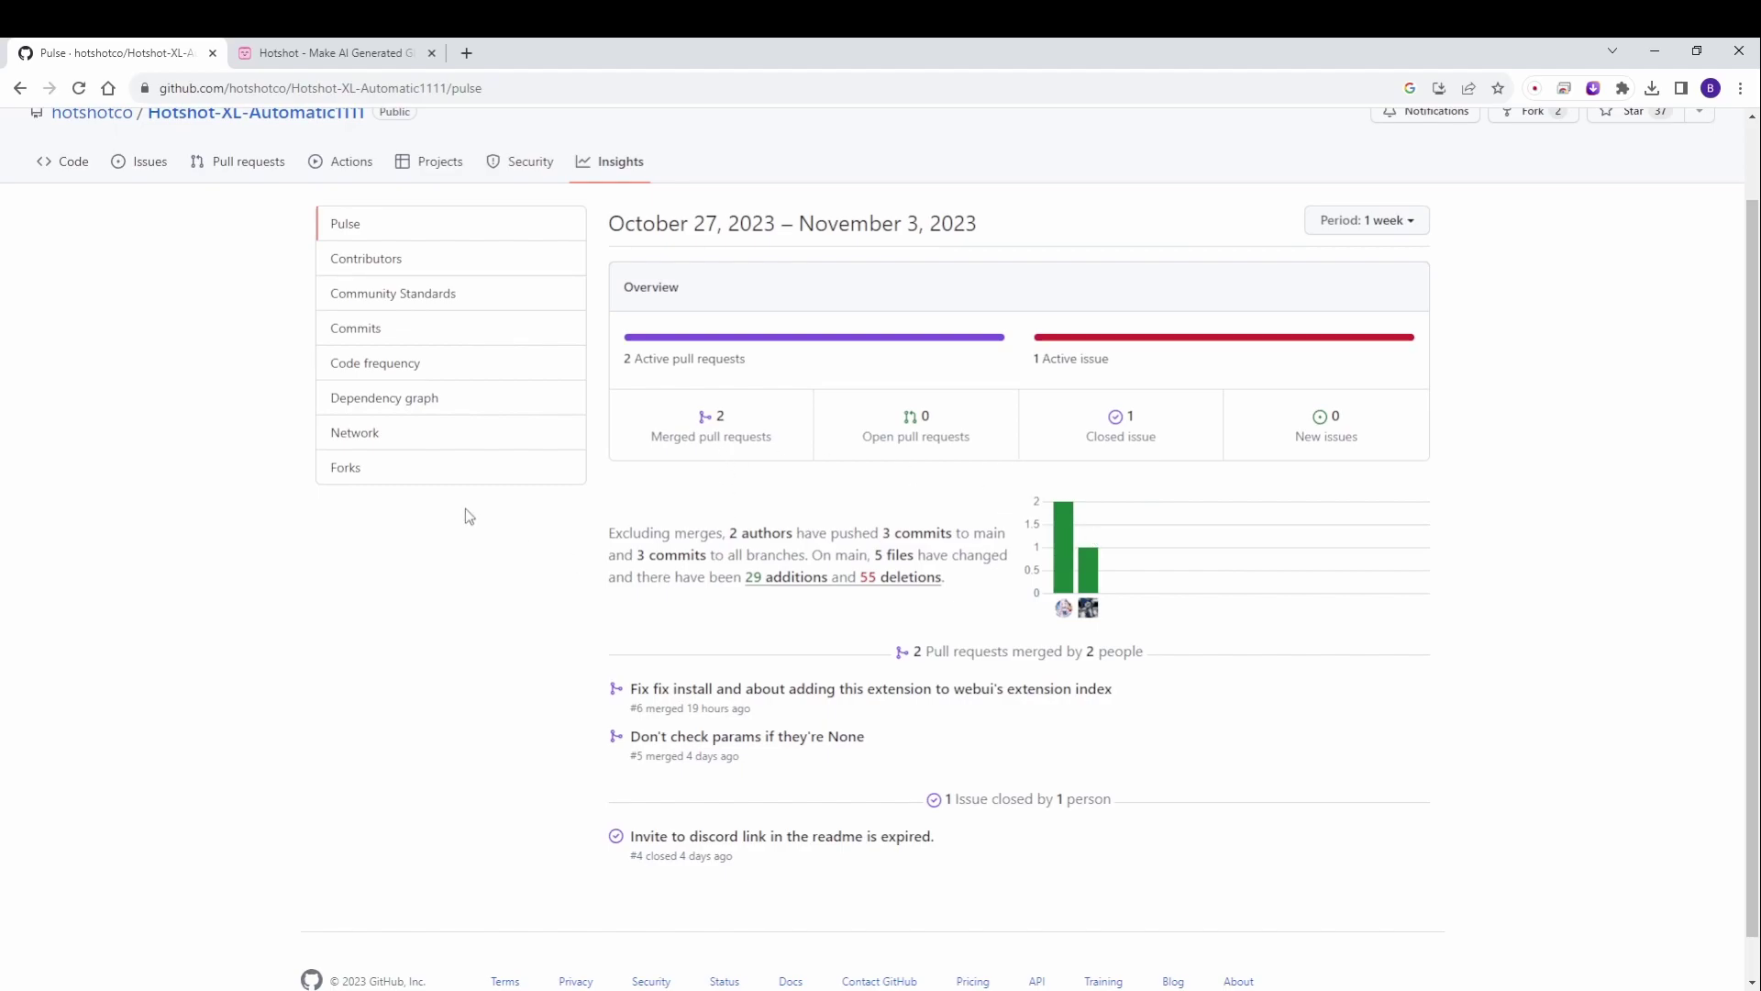
{"action": "scroll", "coordinate": [560, 501], "scroll_direction": "up", "scroll_amount": 1}
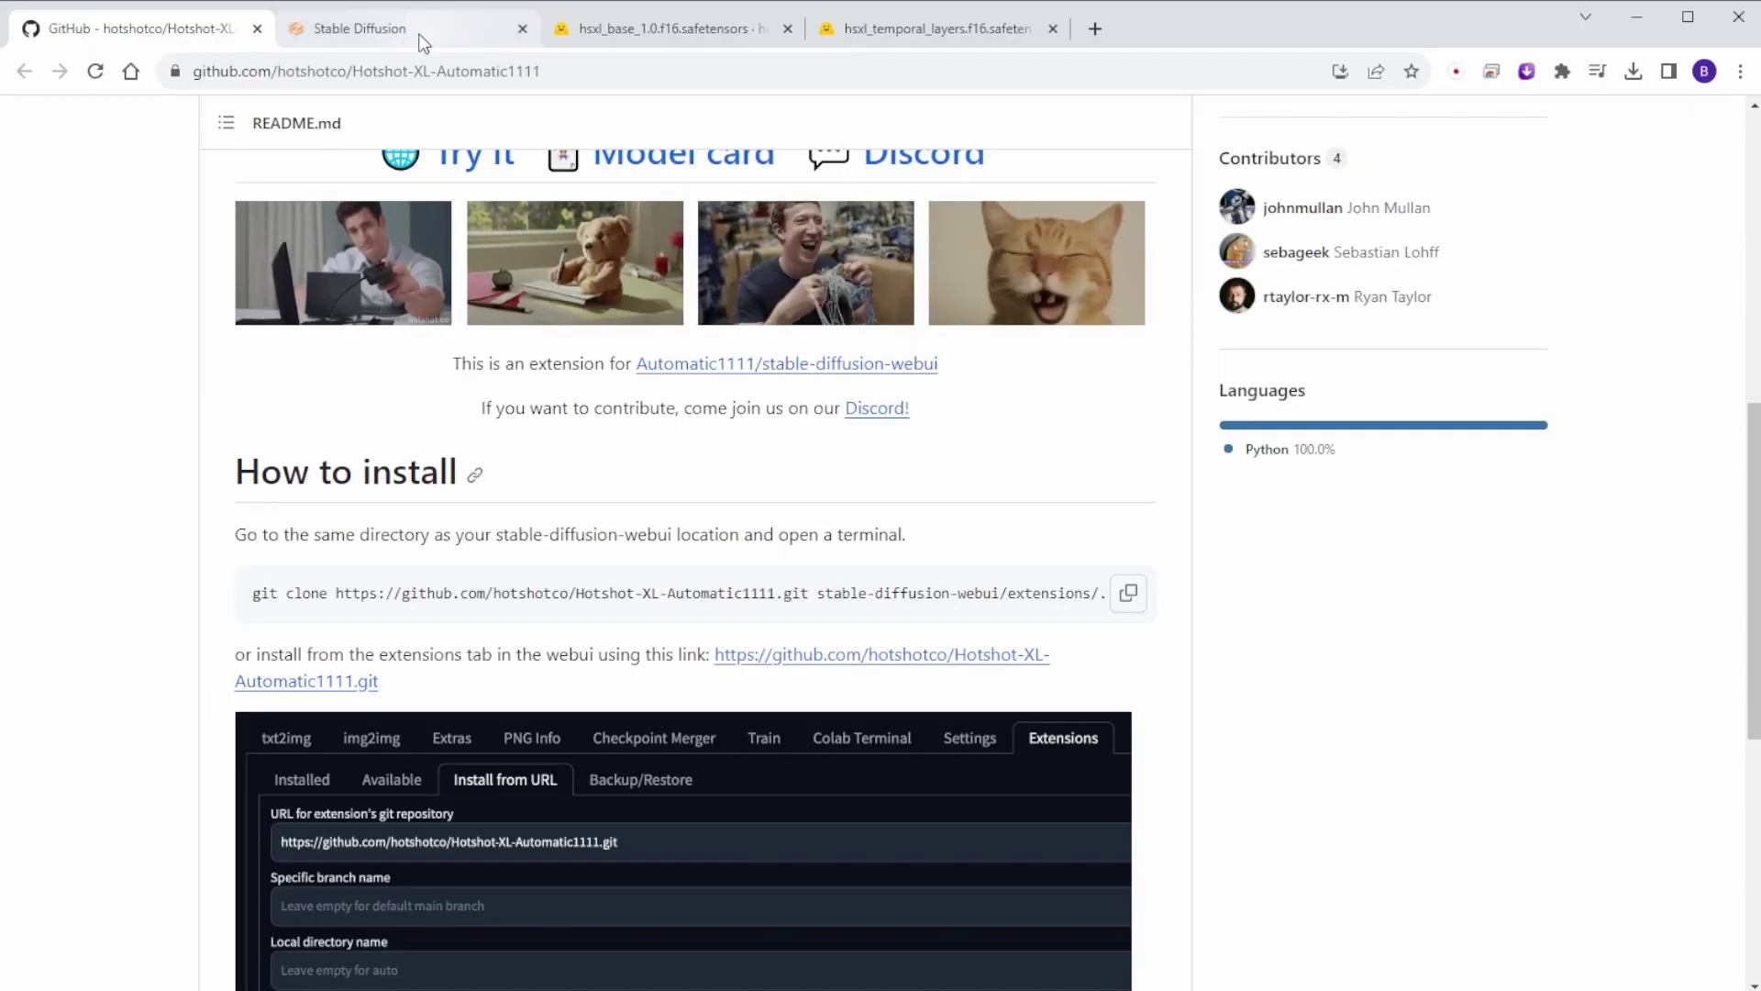
- Show the WebUI's installed extensions and open the AnimateDiff repository in a background tab
{"action": "left_click", "coordinate": [422, 41]}
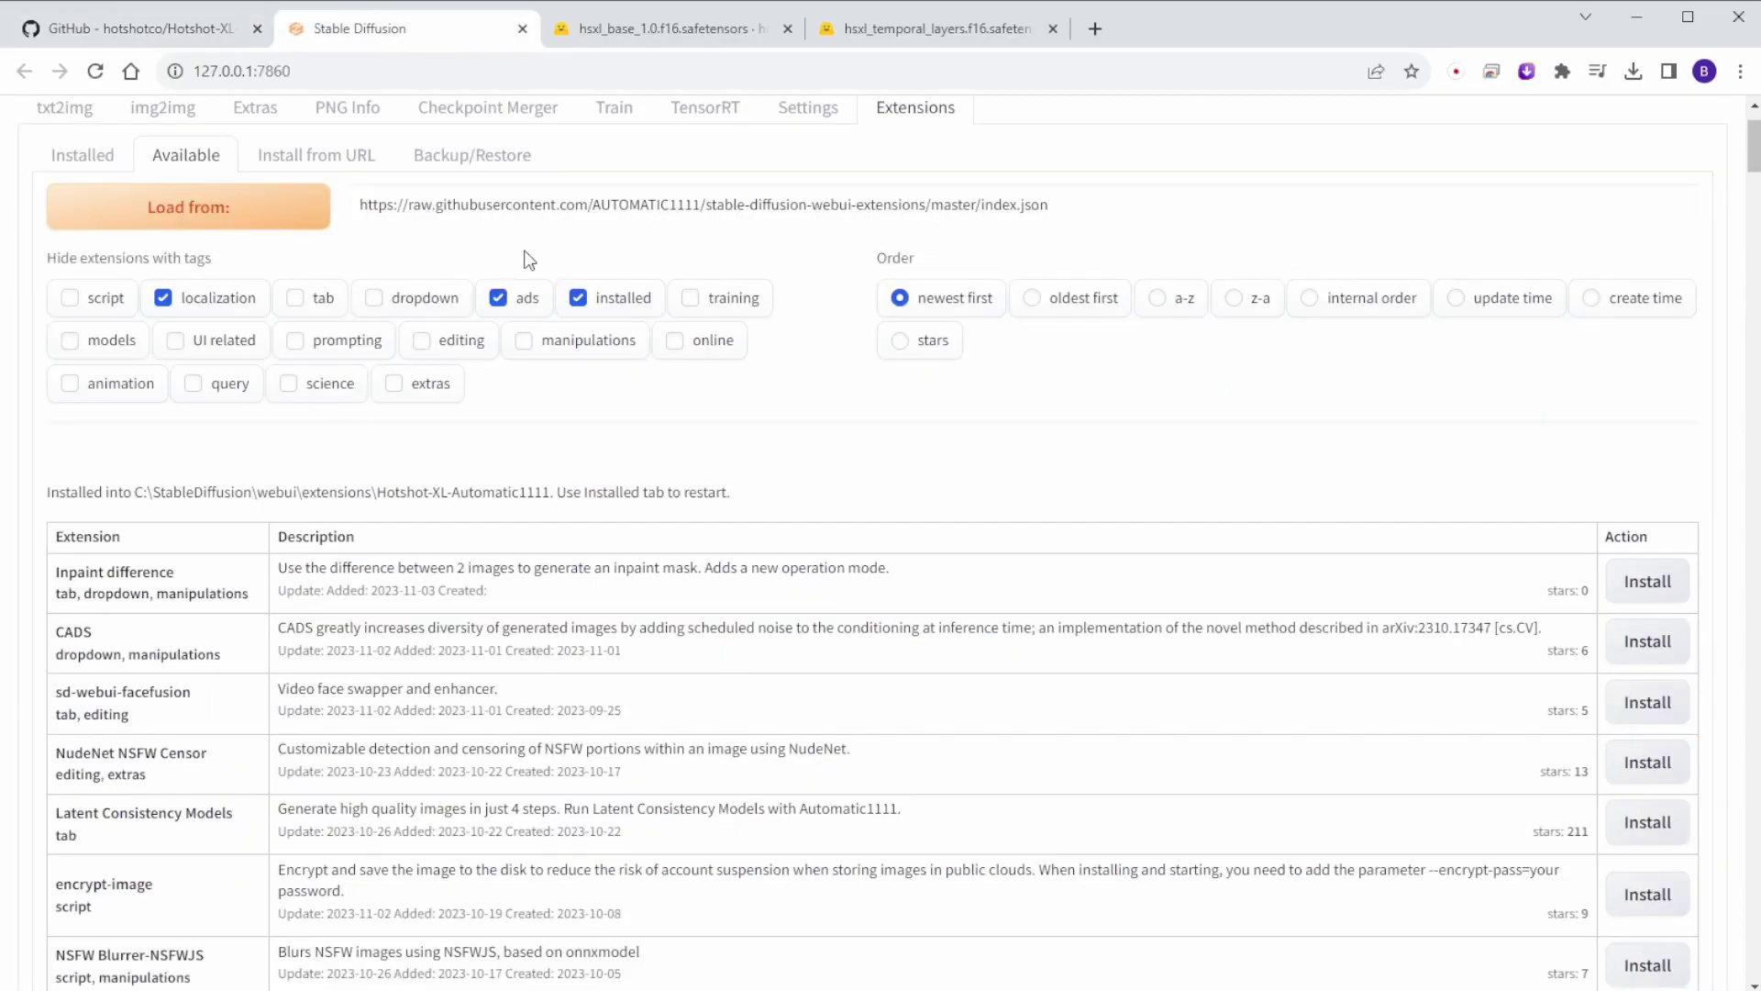
{"action": "left_click", "coordinate": [74, 156]}
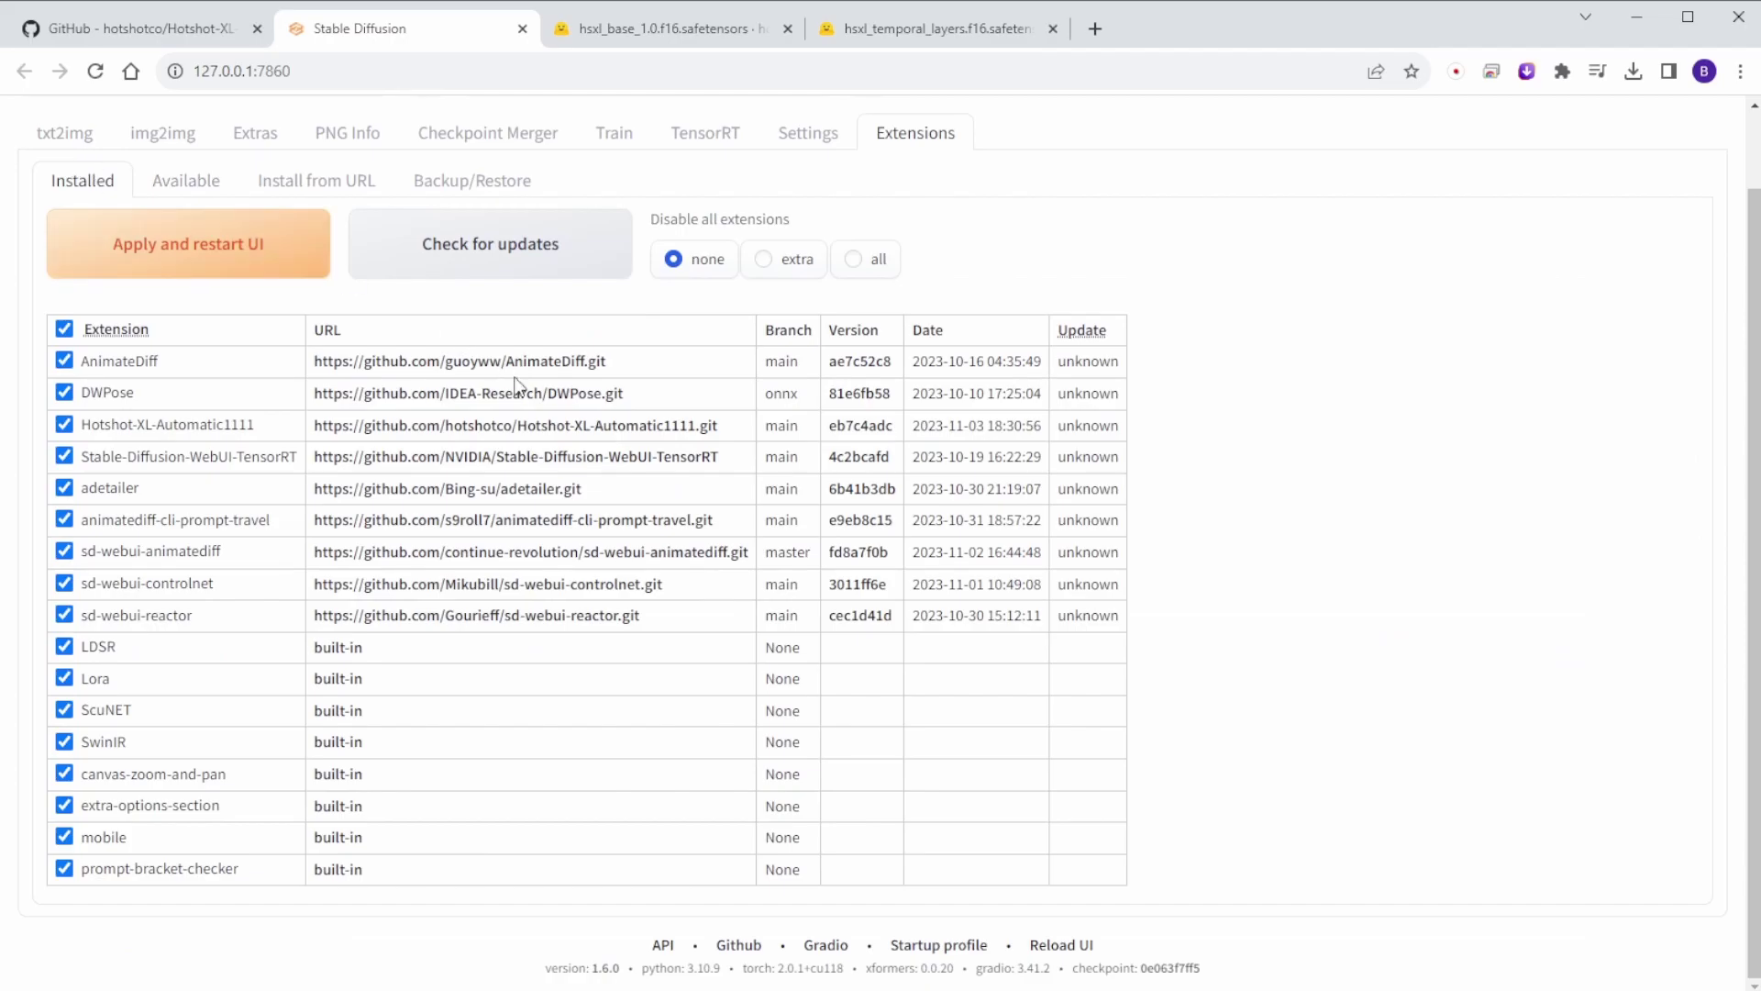
{"action": "middle_click", "coordinate": [579, 361]}
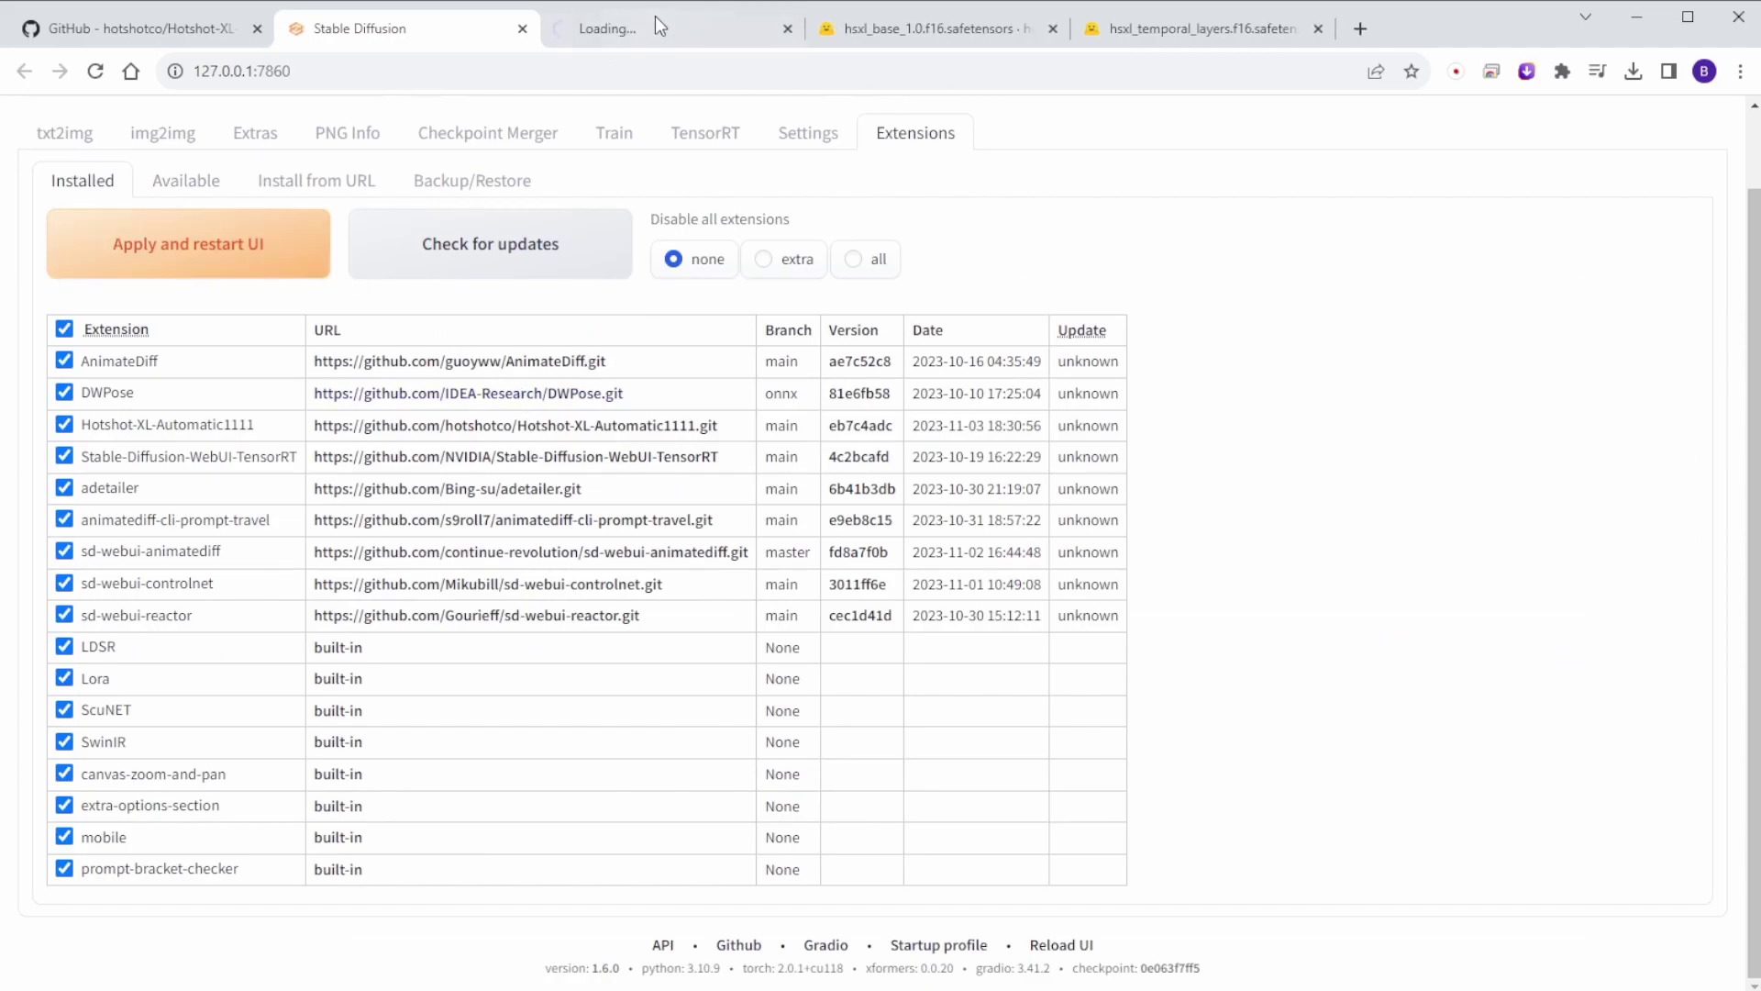
- Rearrange the browser tabs to view the AnimateDiff and Hotshot-XL repository pages
{"action": "left_click_drag", "start_coordinate": [655, 17], "coordinate": [420, 37]}
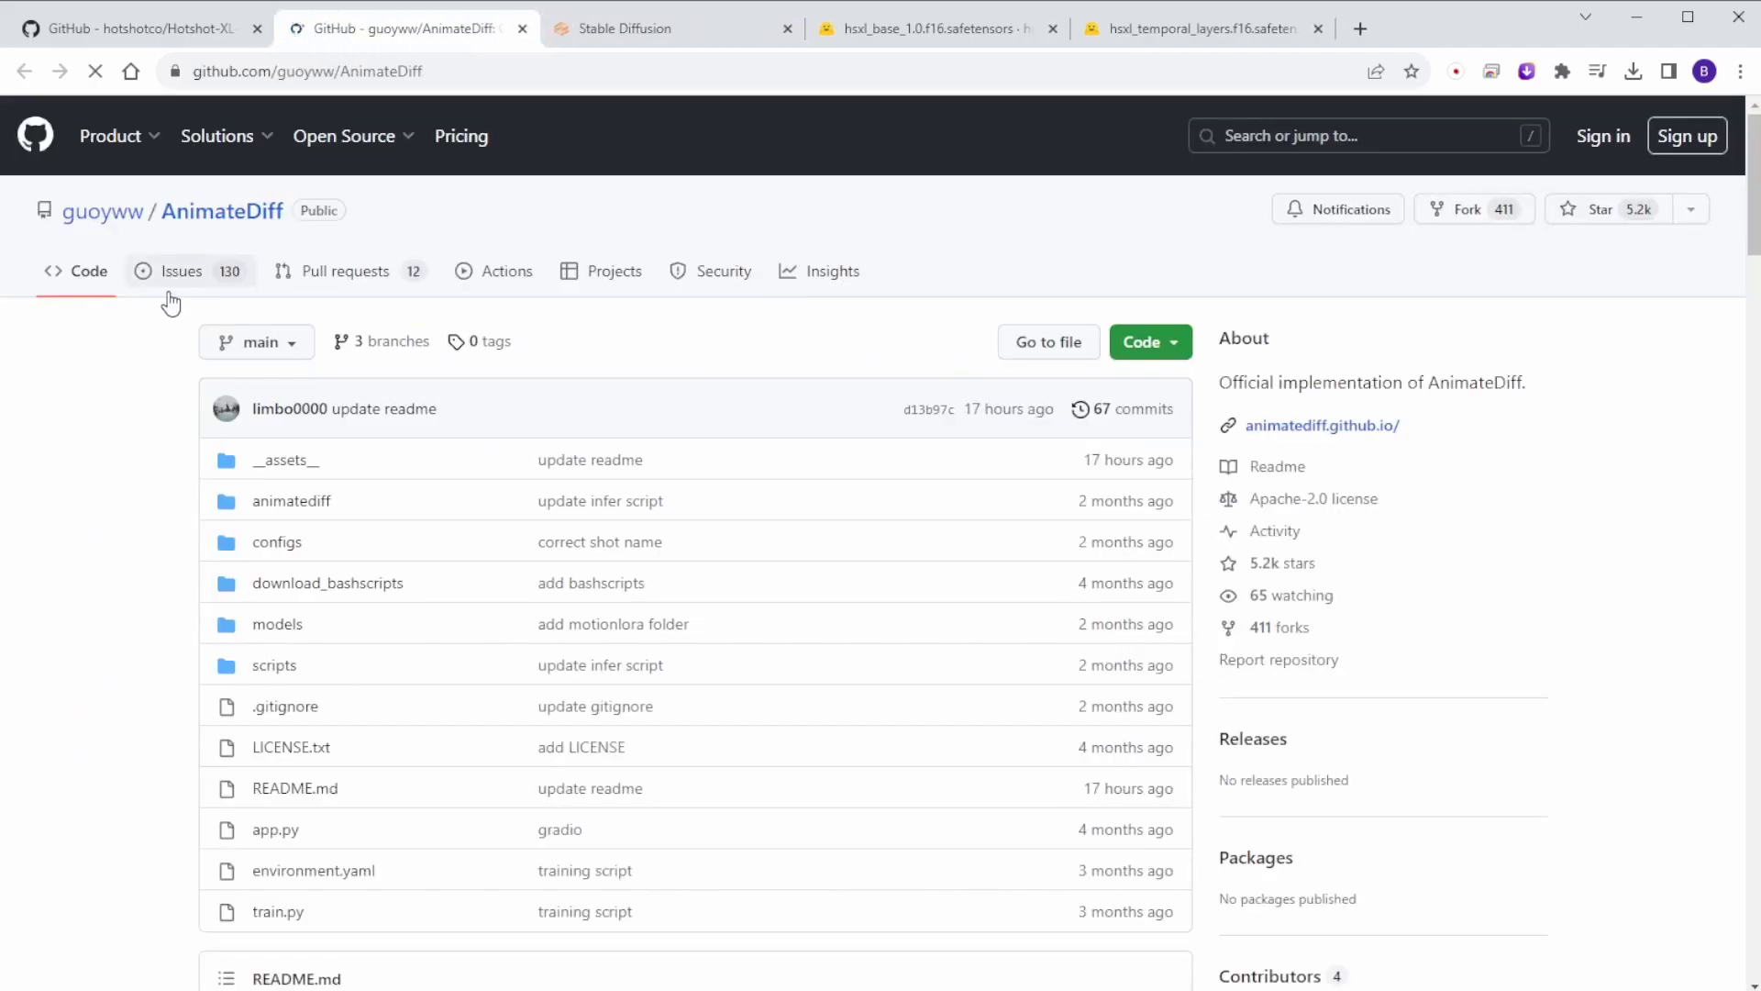
{"action": "scroll", "coordinate": [631, 349], "scroll_direction": "down", "scroll_amount": 5}
{"action": "scroll", "coordinate": [631, 351], "scroll_direction": "down", "scroll_amount": 10}
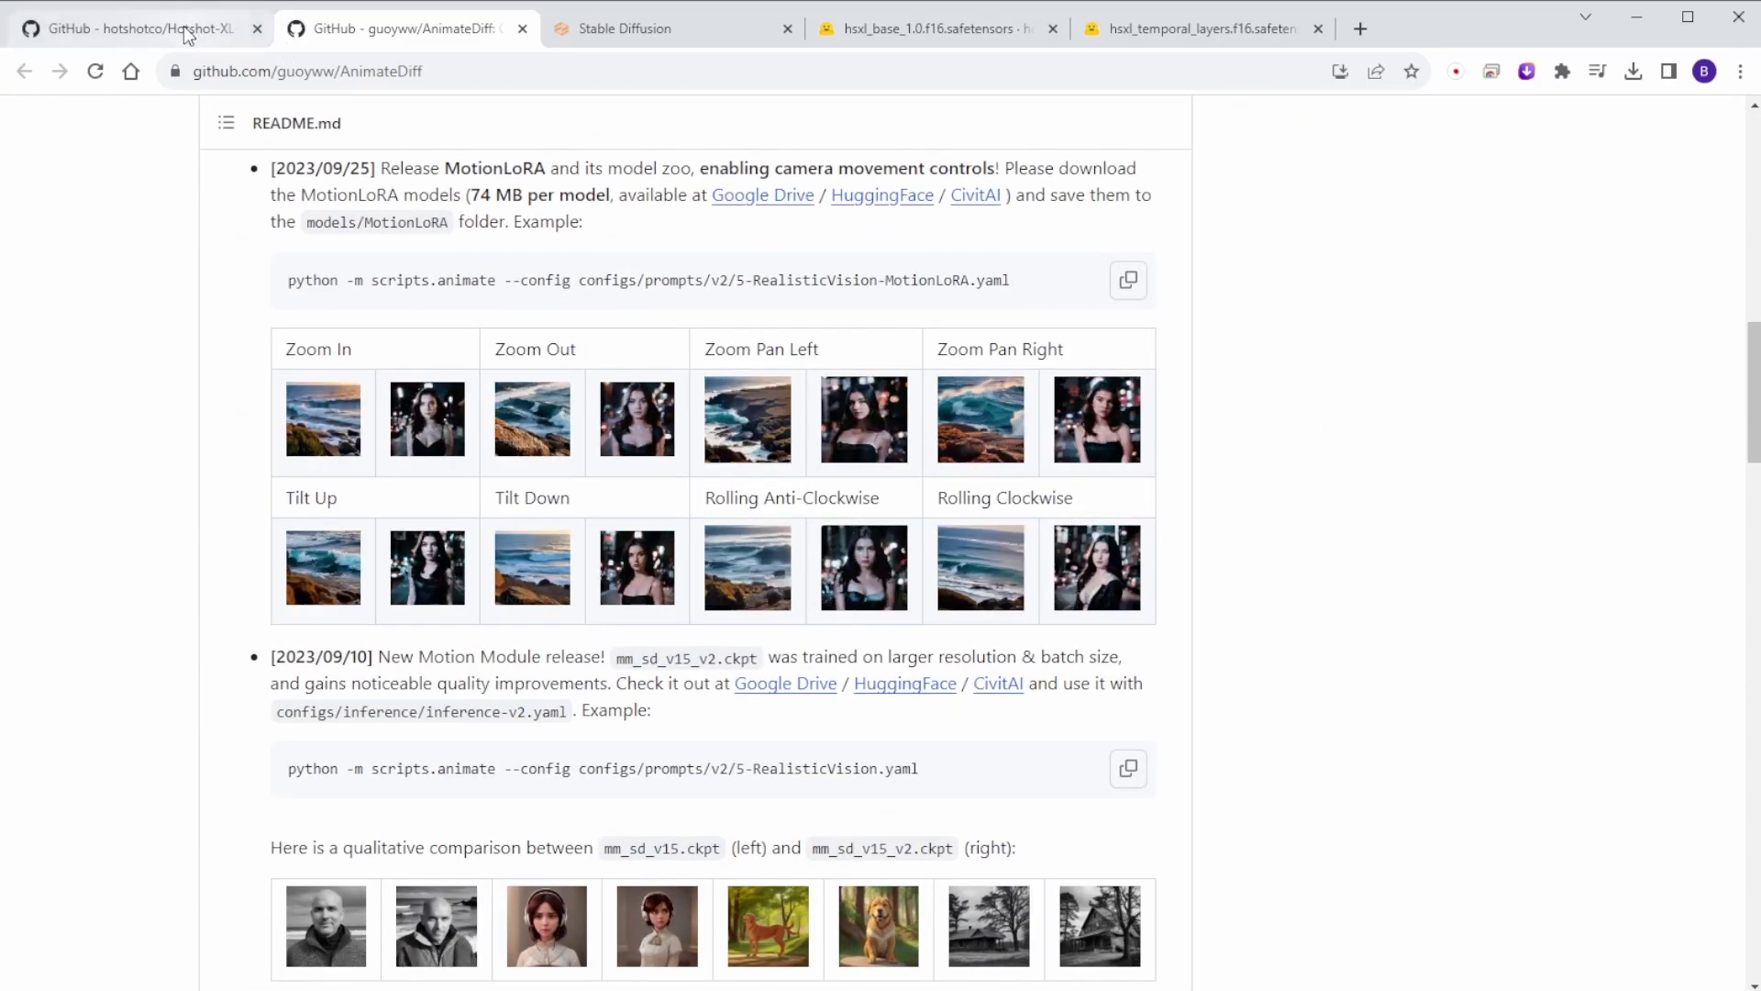
{"action": "left_click_drag", "start_coordinate": [184, 26], "coordinate": [477, 46]}
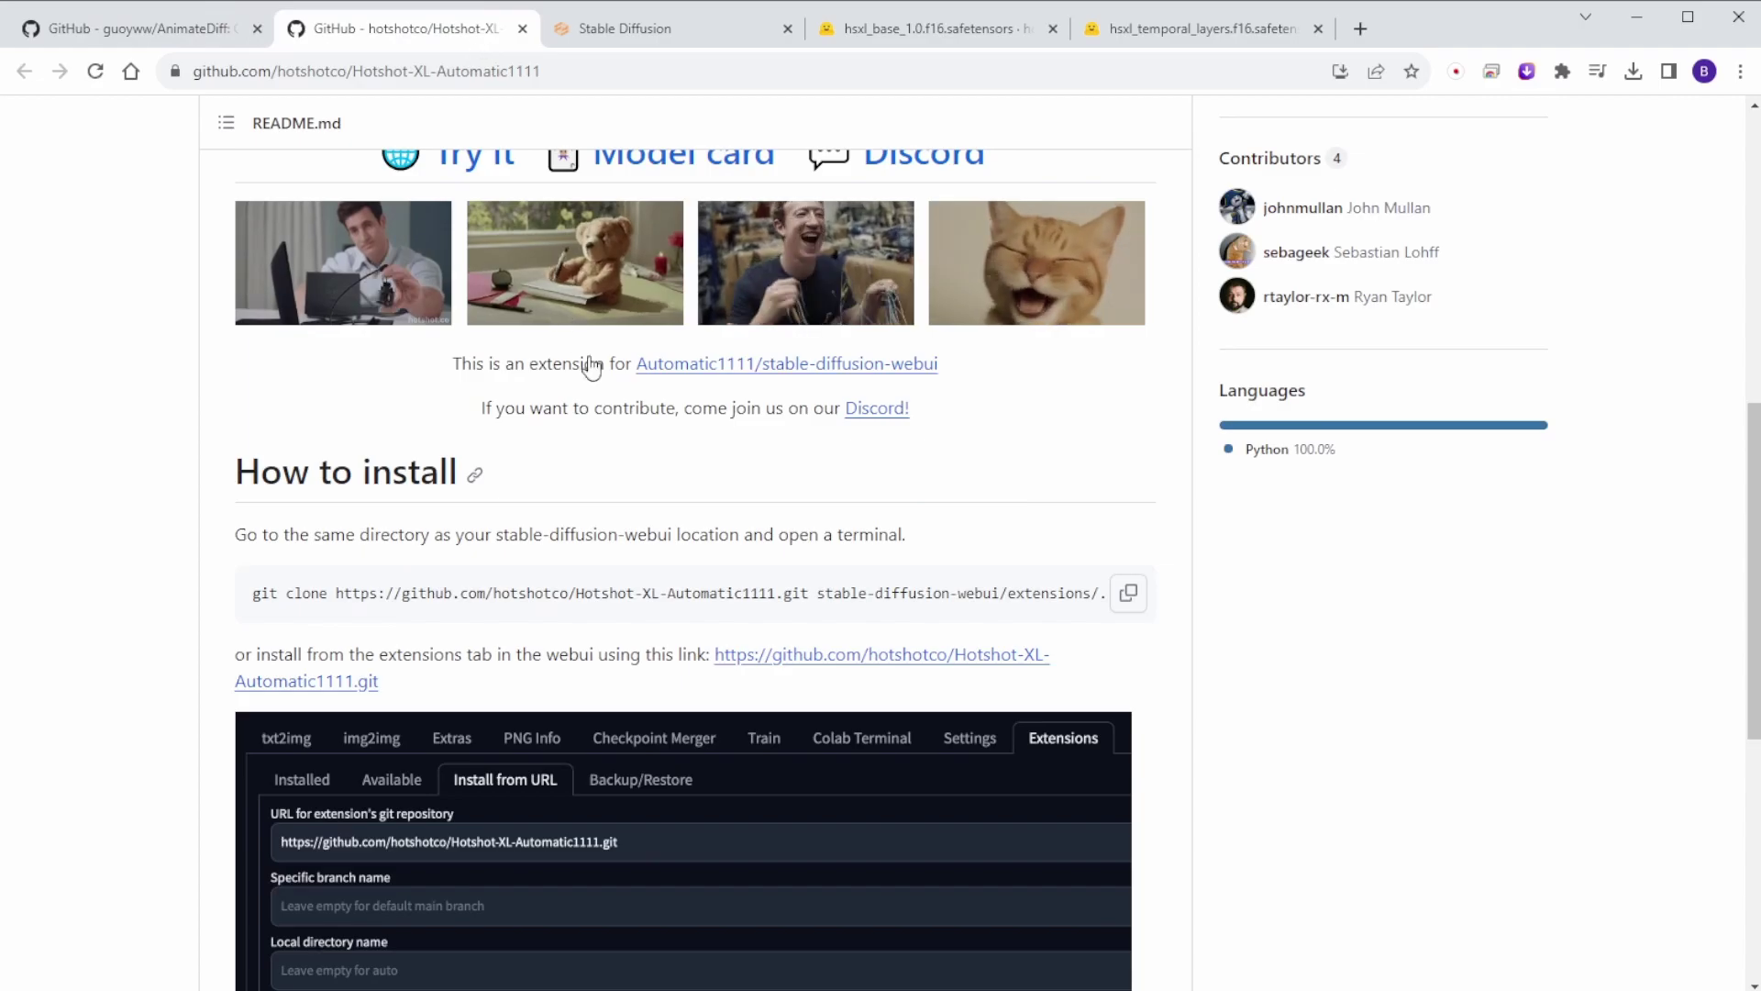
{"action": "scroll", "coordinate": [626, 410], "scroll_direction": "up", "scroll_amount": 3}
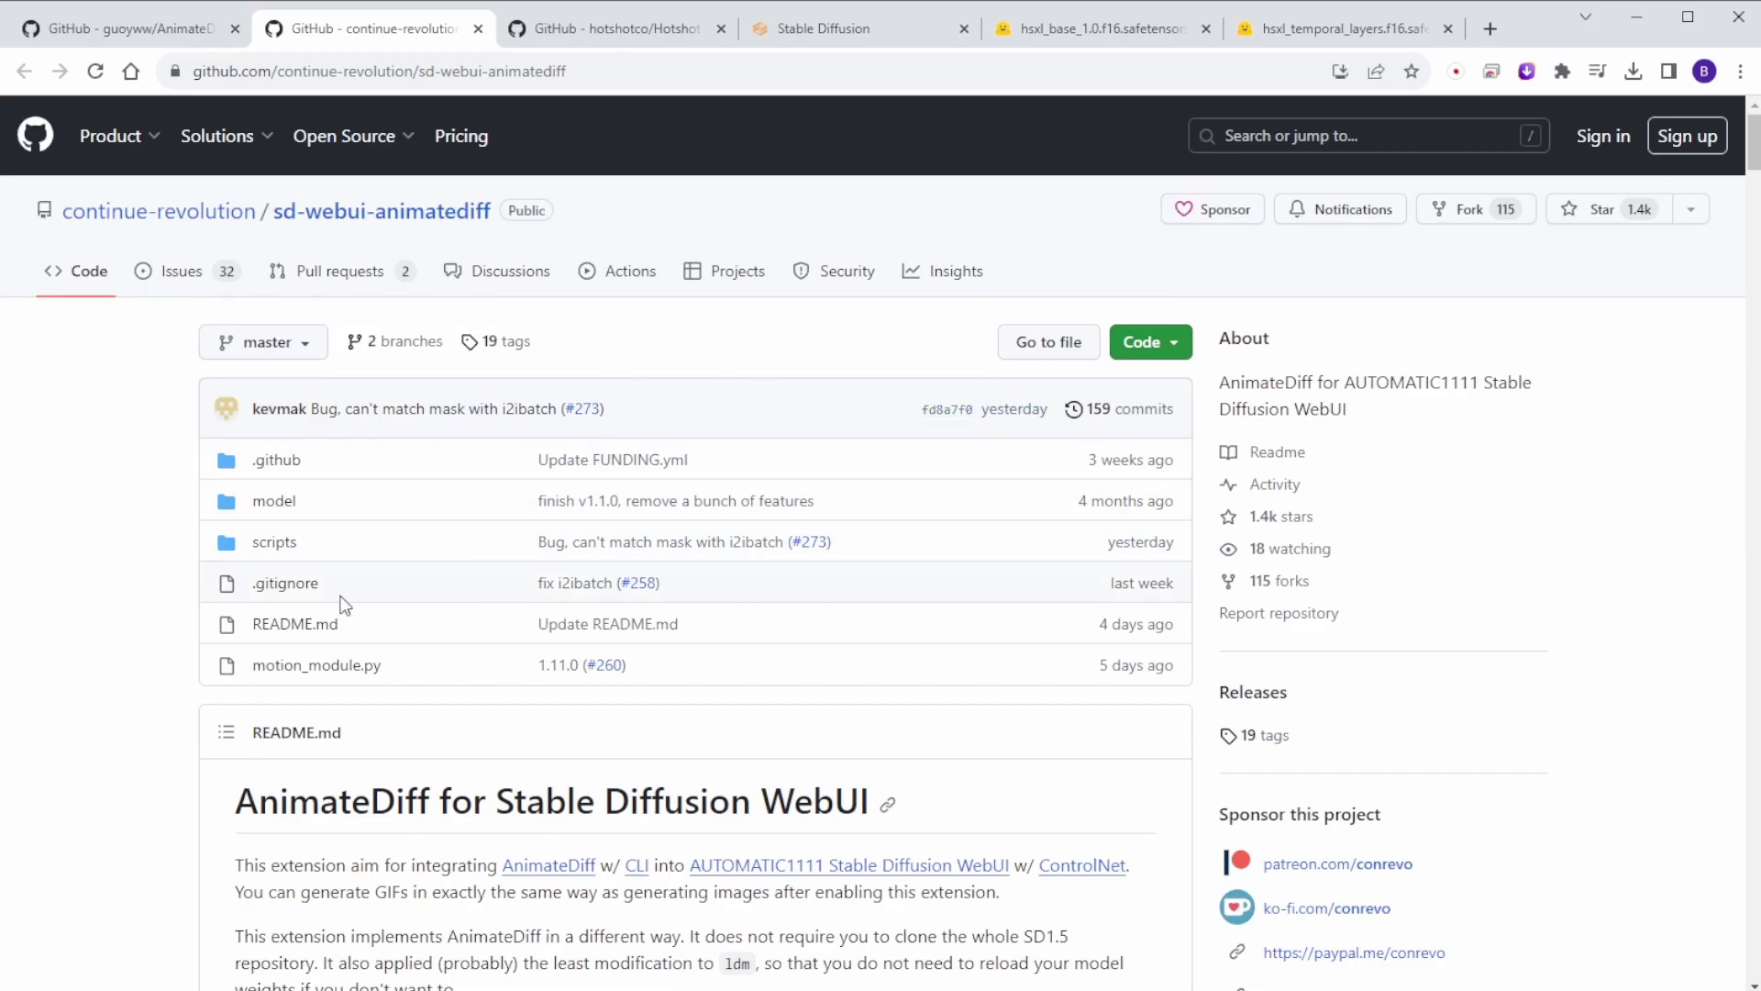
- Search the sd-webui-animatediff README for 'Hotshot' and read its HotShot-XL section
{"action": "key", "text": "ctrl+f"}
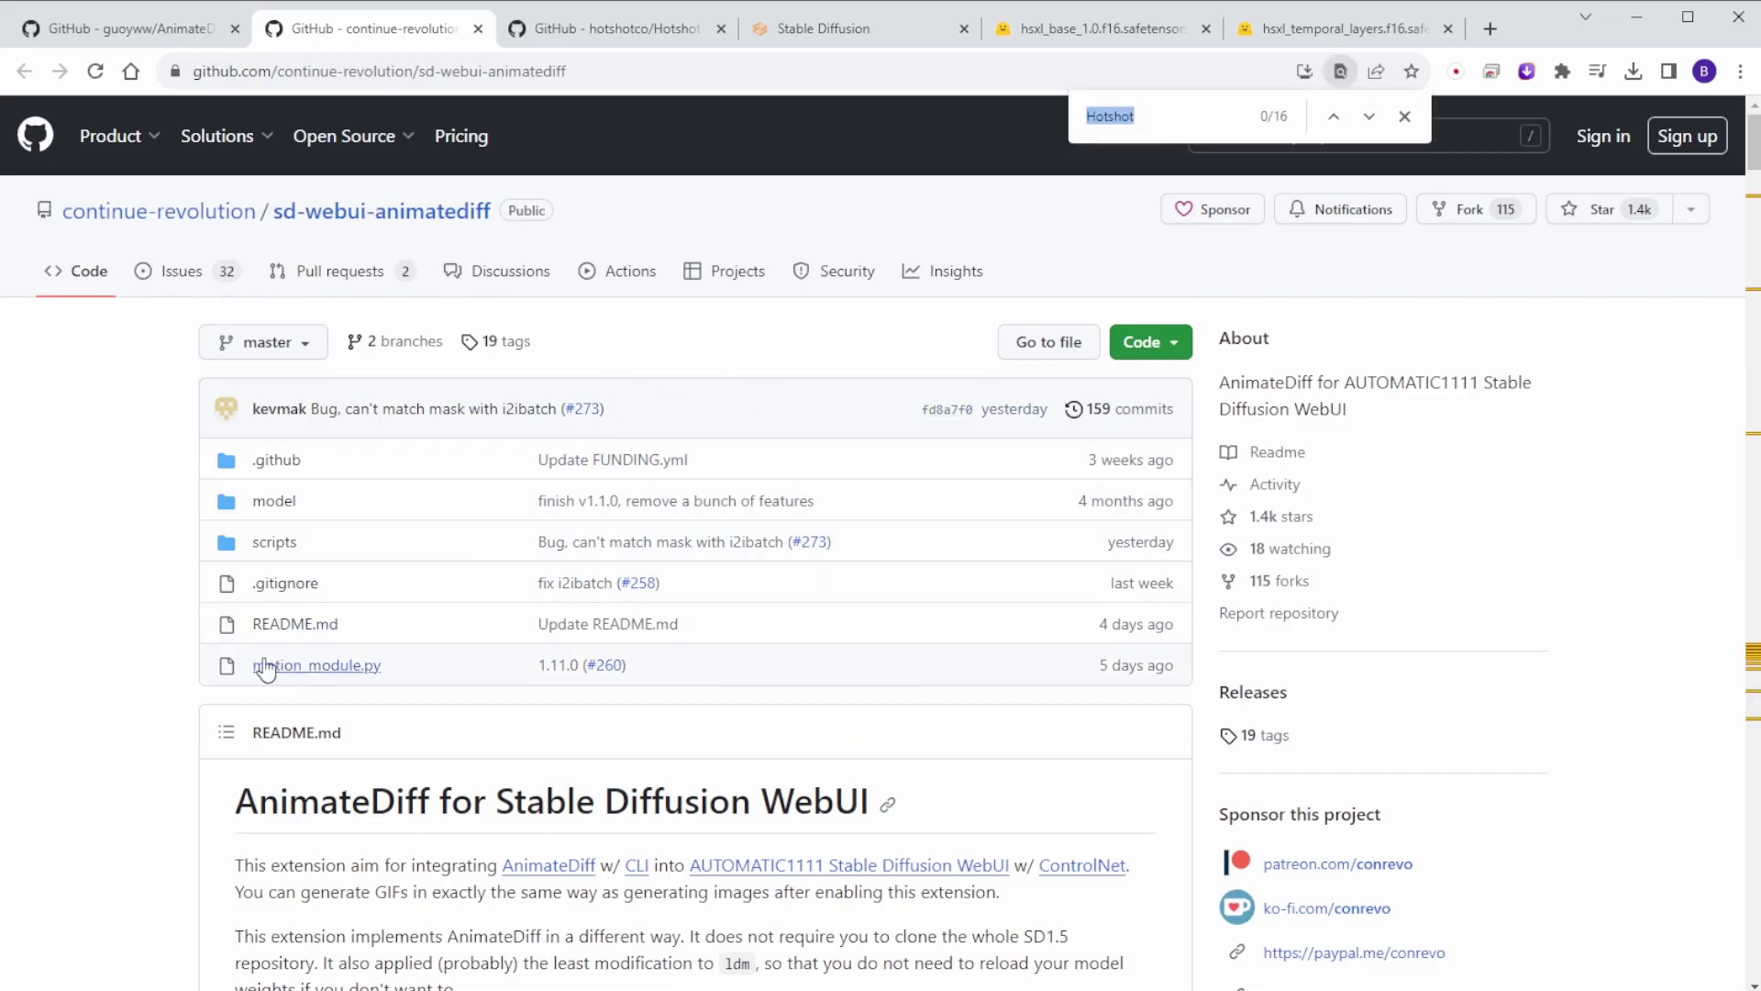
{"action": "type", "text": "Hotshot"}
{"action": "scroll", "coordinate": [666, 528], "scroll_direction": "down", "scroll_amount": 1}
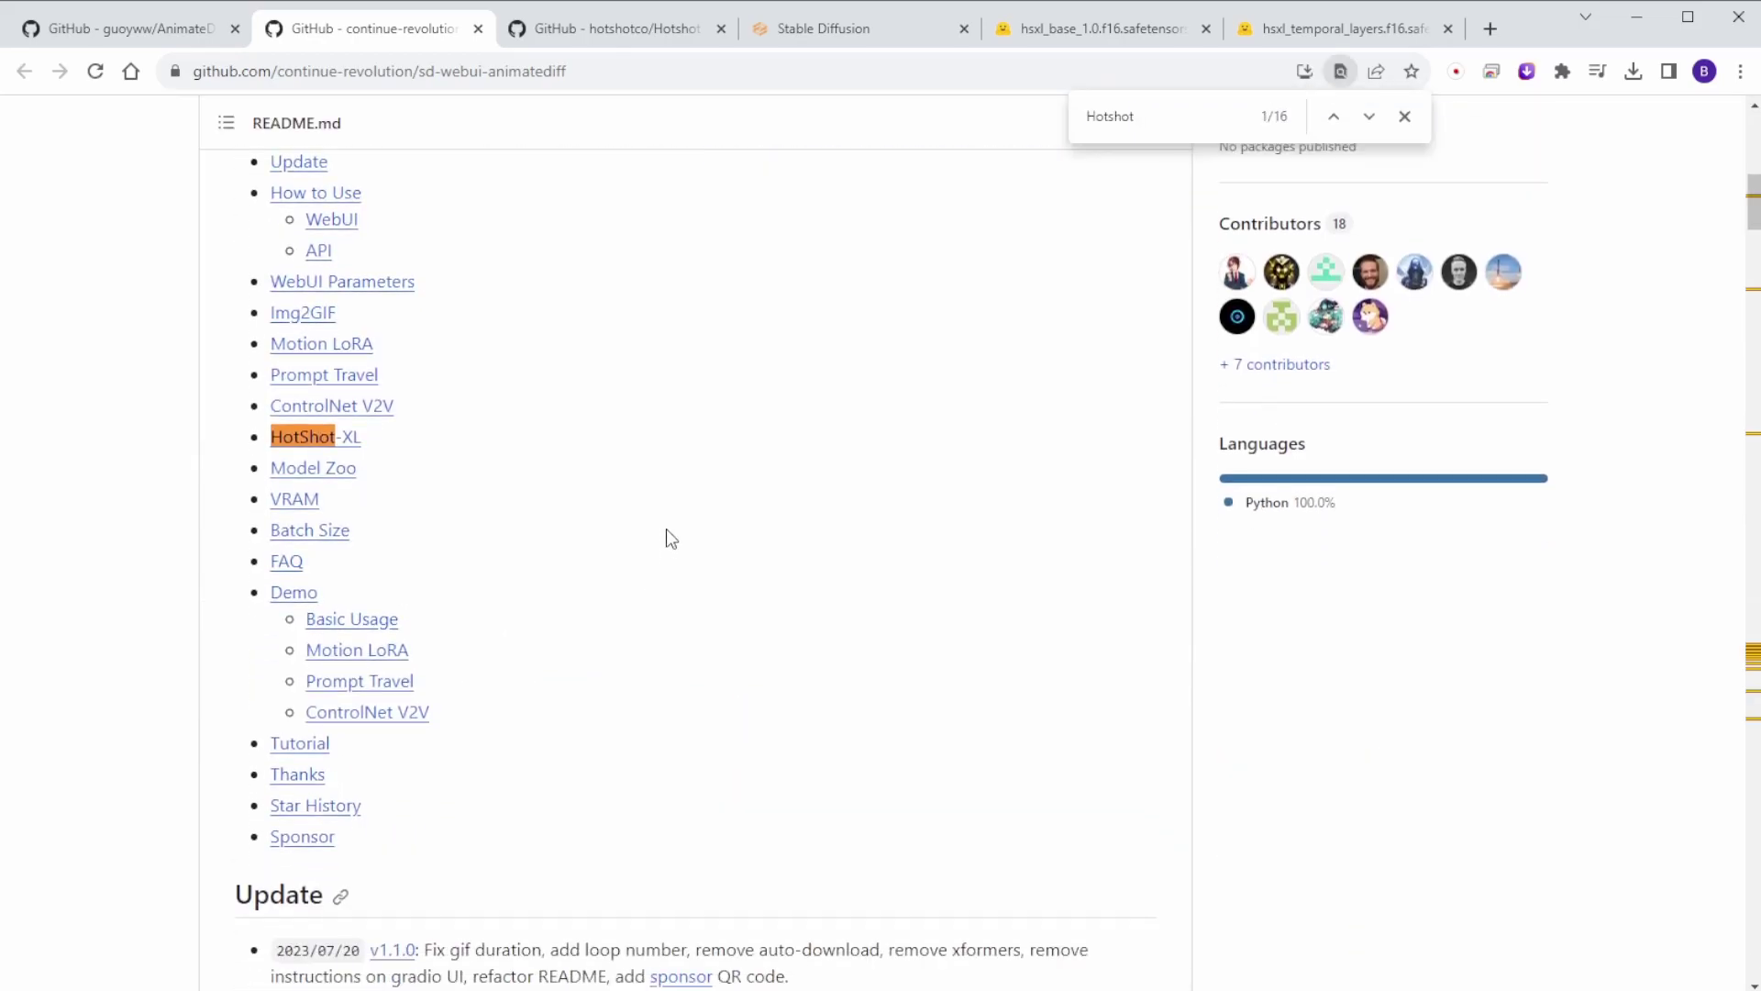
{"action": "left_click", "coordinate": [304, 438]}
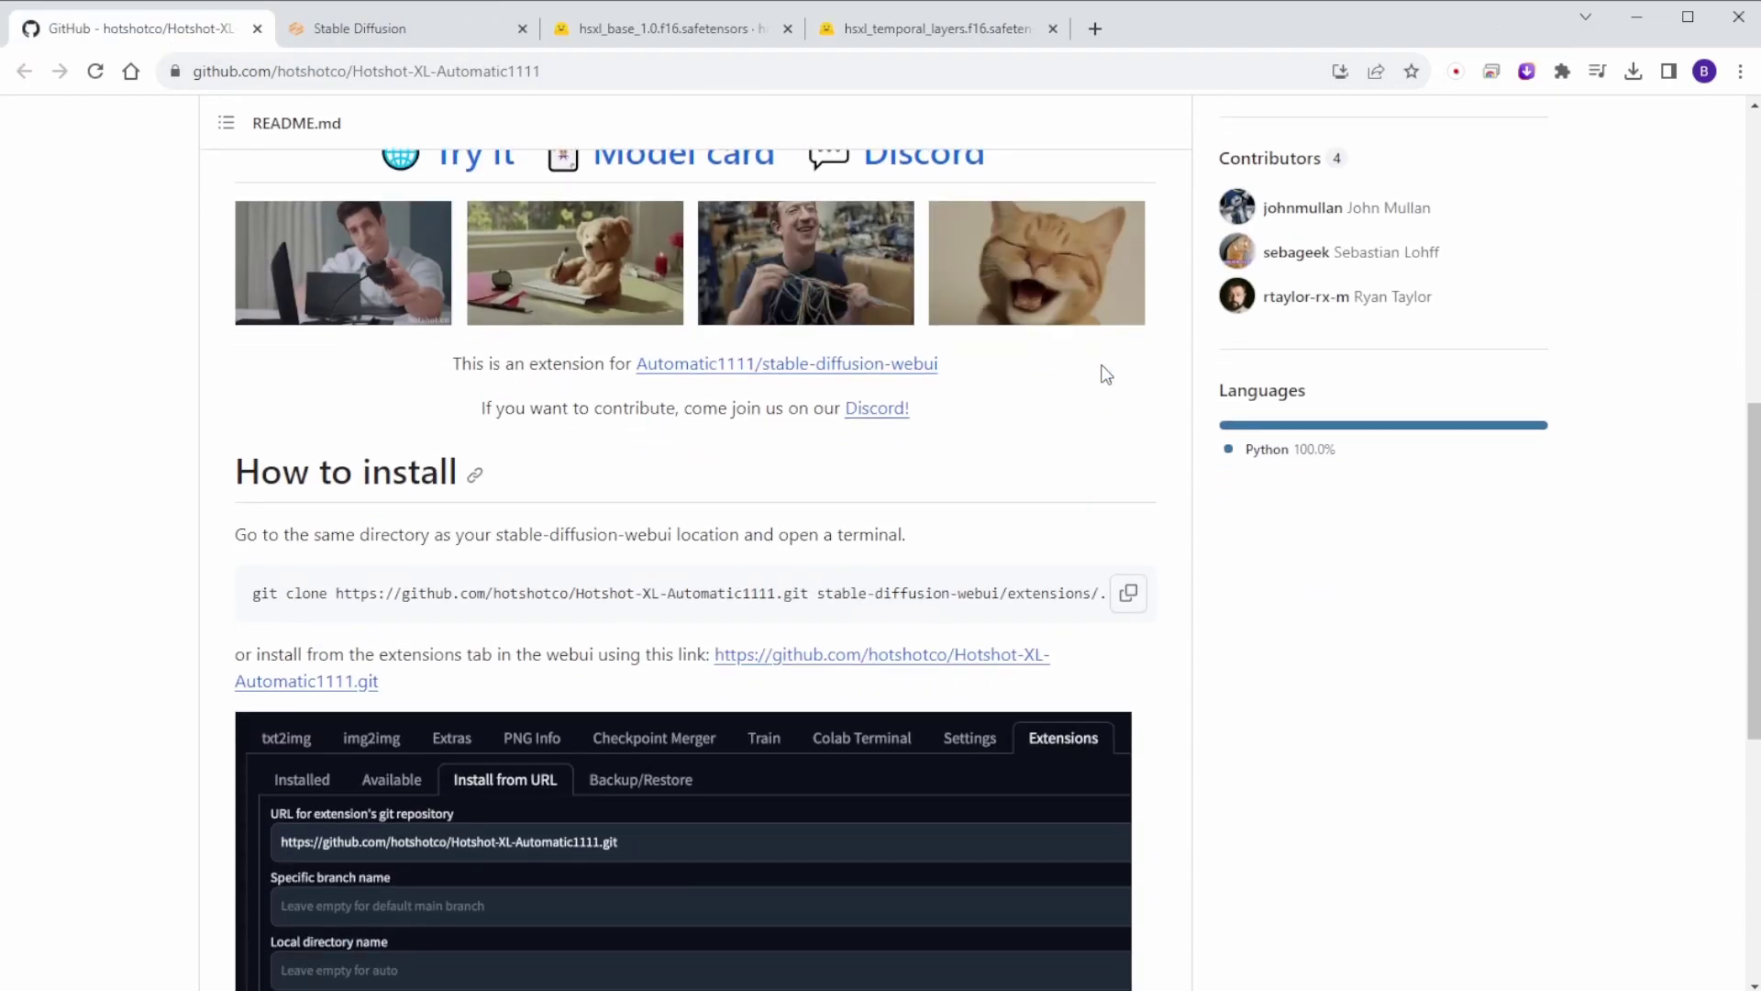
{"action": "scroll", "coordinate": [1105, 373], "scroll_direction": "down", "scroll_amount": 3}
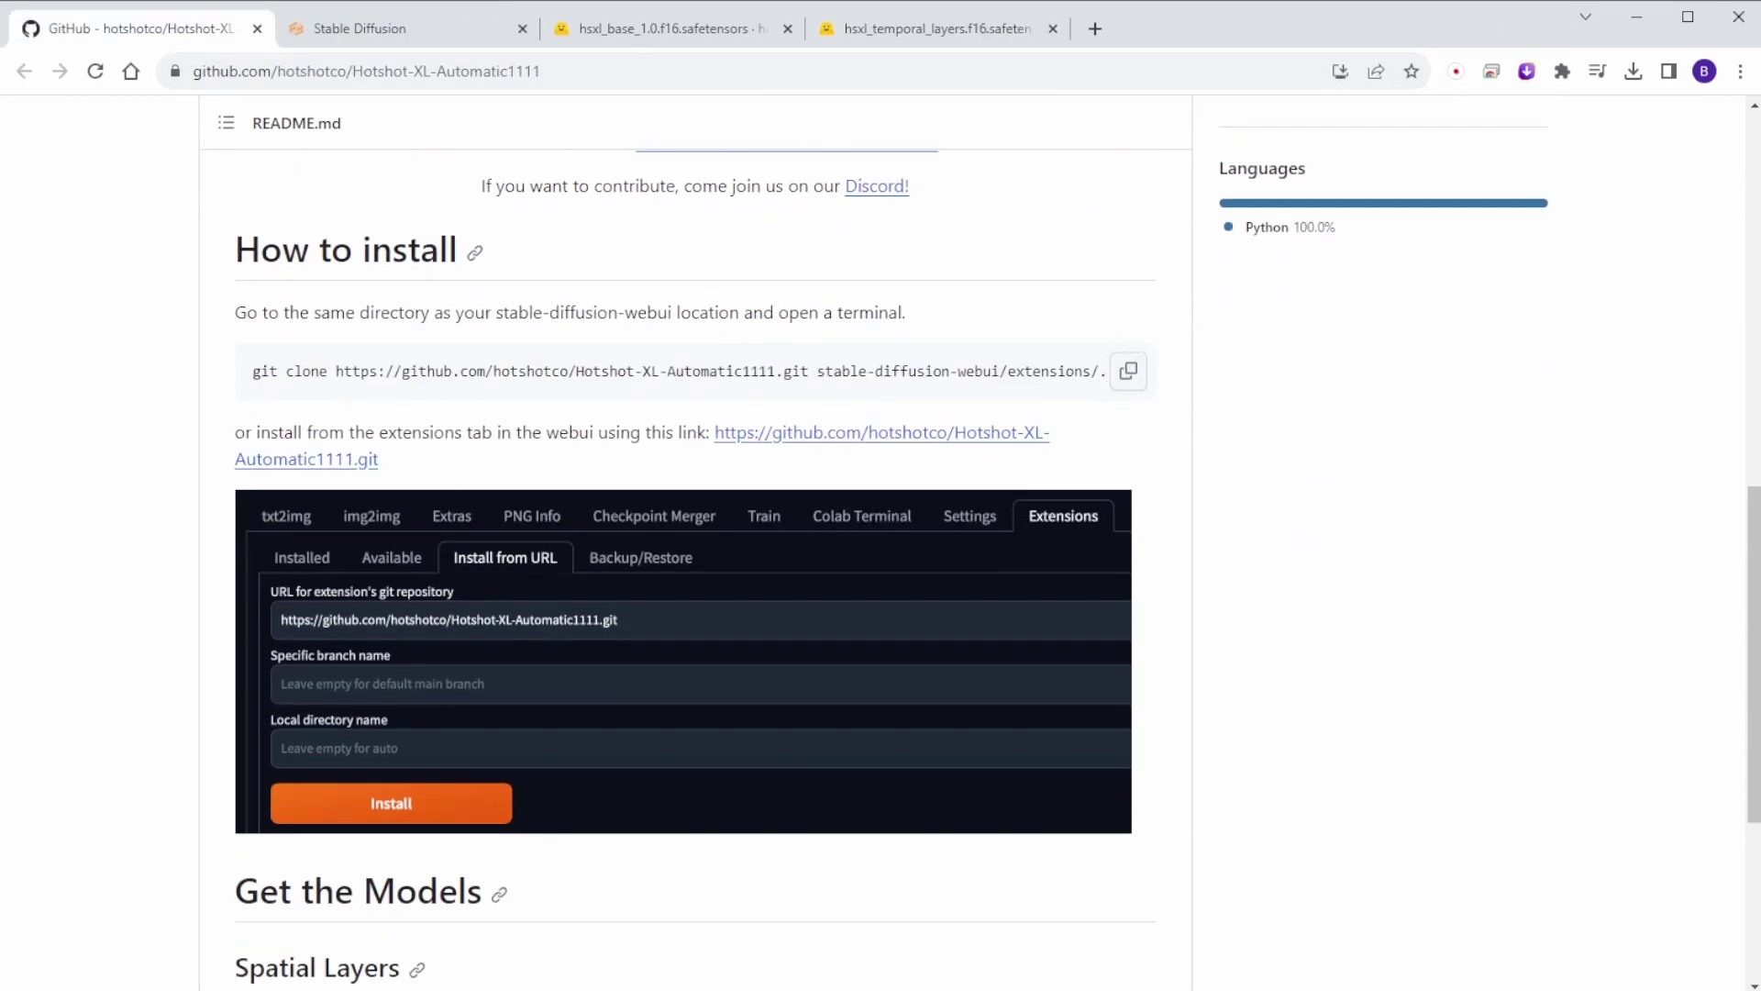
{"action": "left_click", "coordinate": [661, 32]}
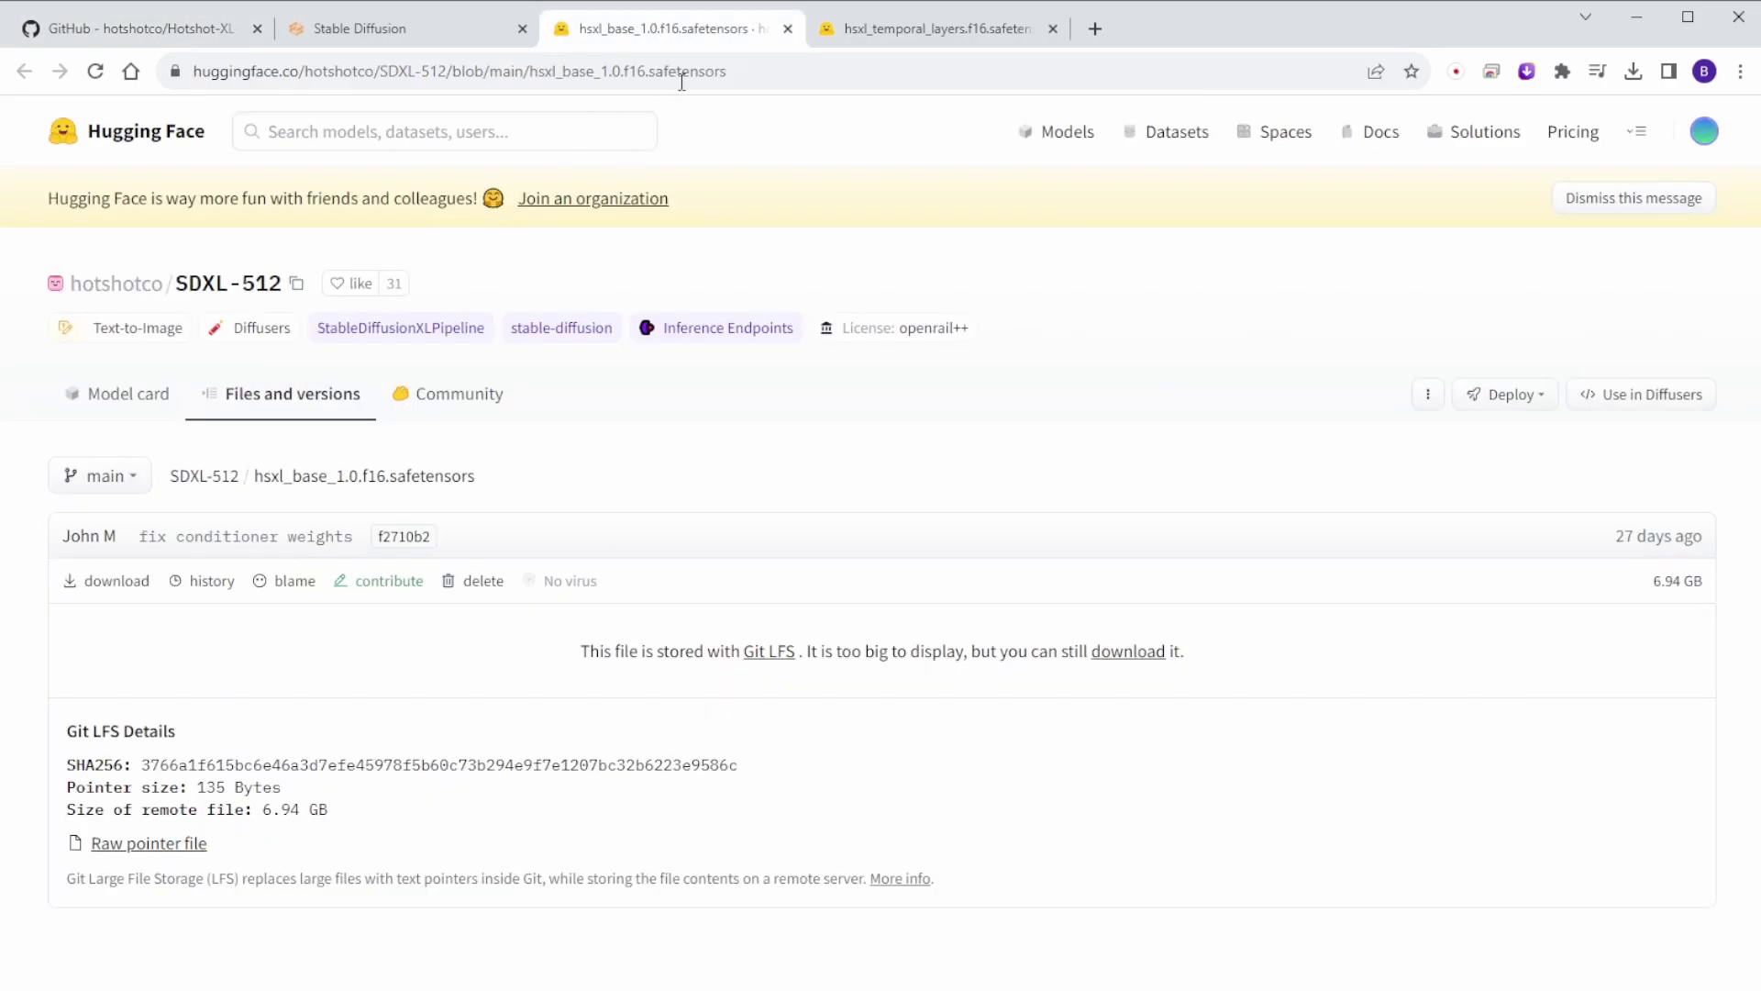
{"action": "left_click", "coordinate": [380, 42]}
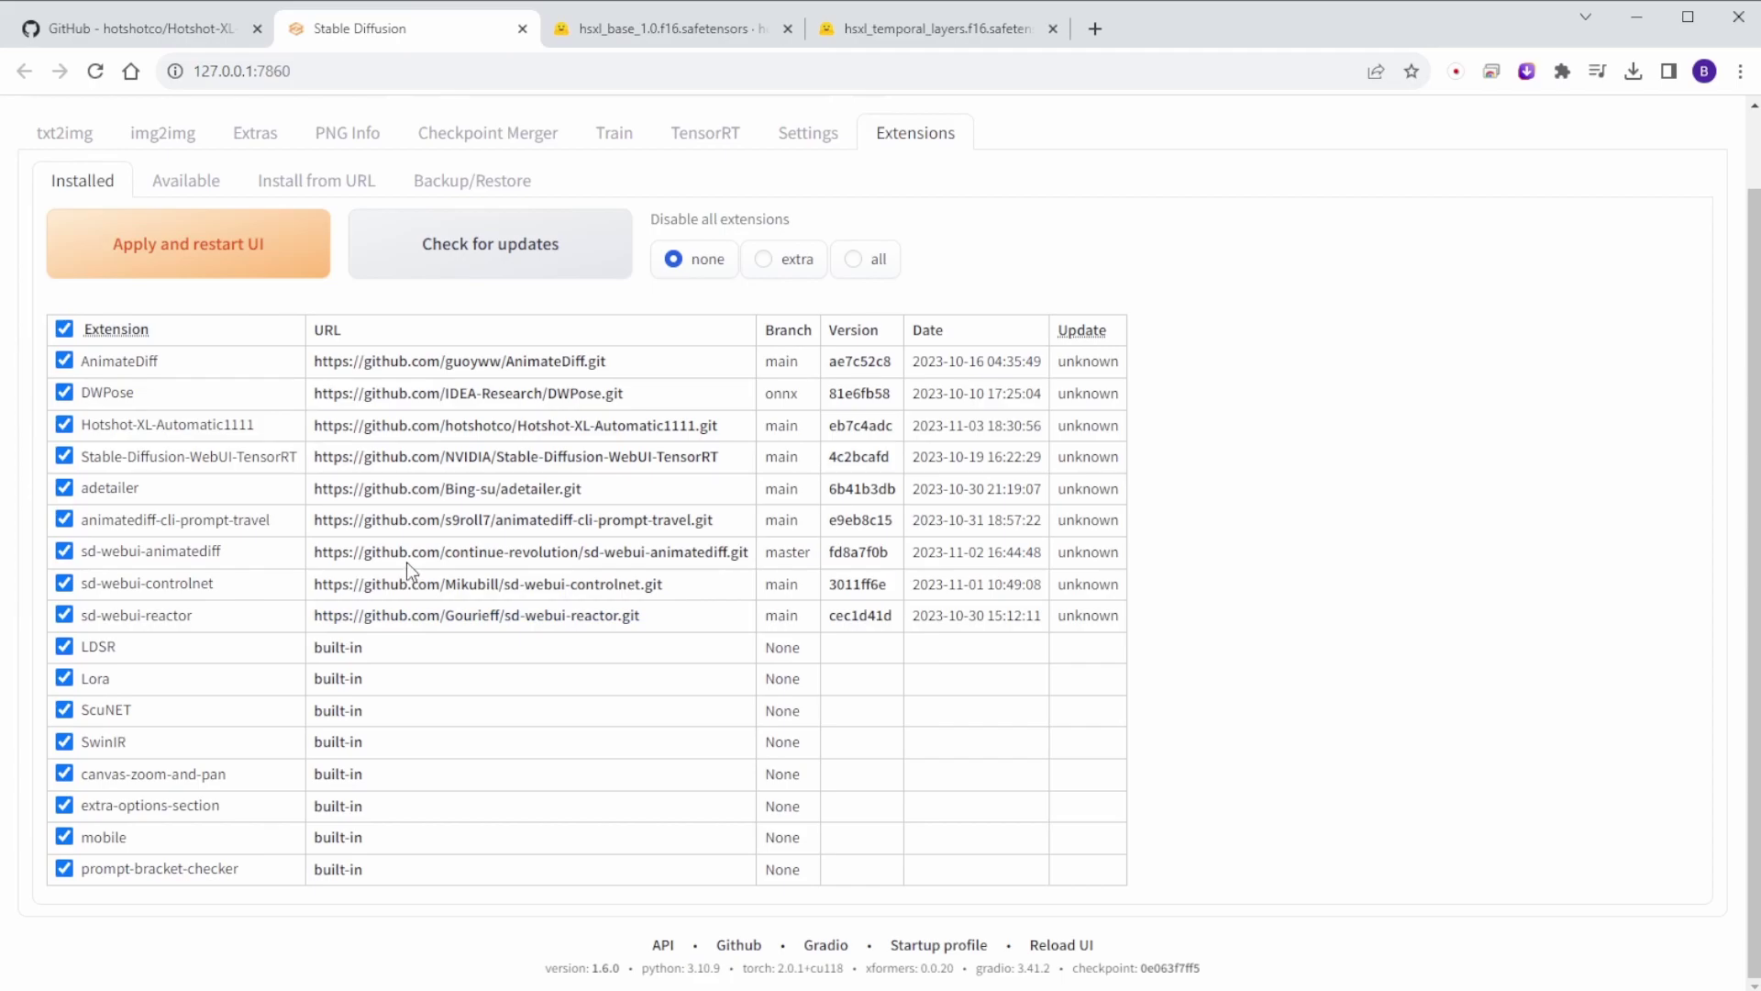
{"action": "left_click", "coordinate": [278, 179]}
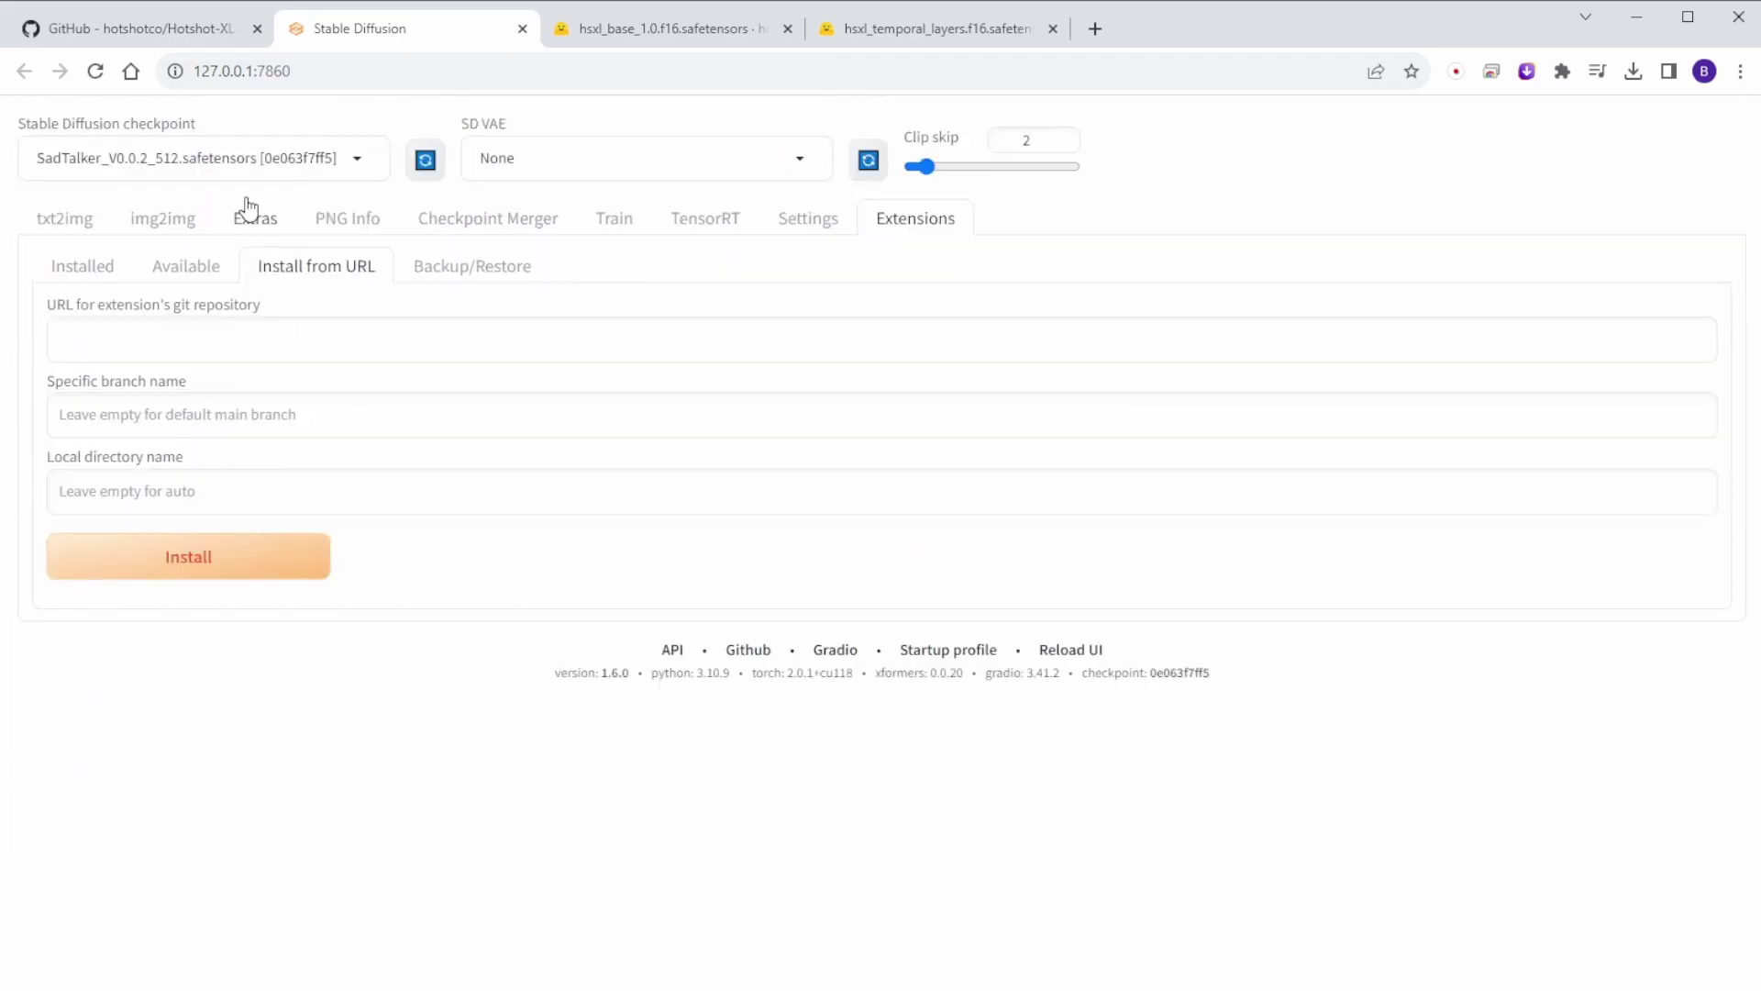
{"action": "left_click", "coordinate": [167, 279]}
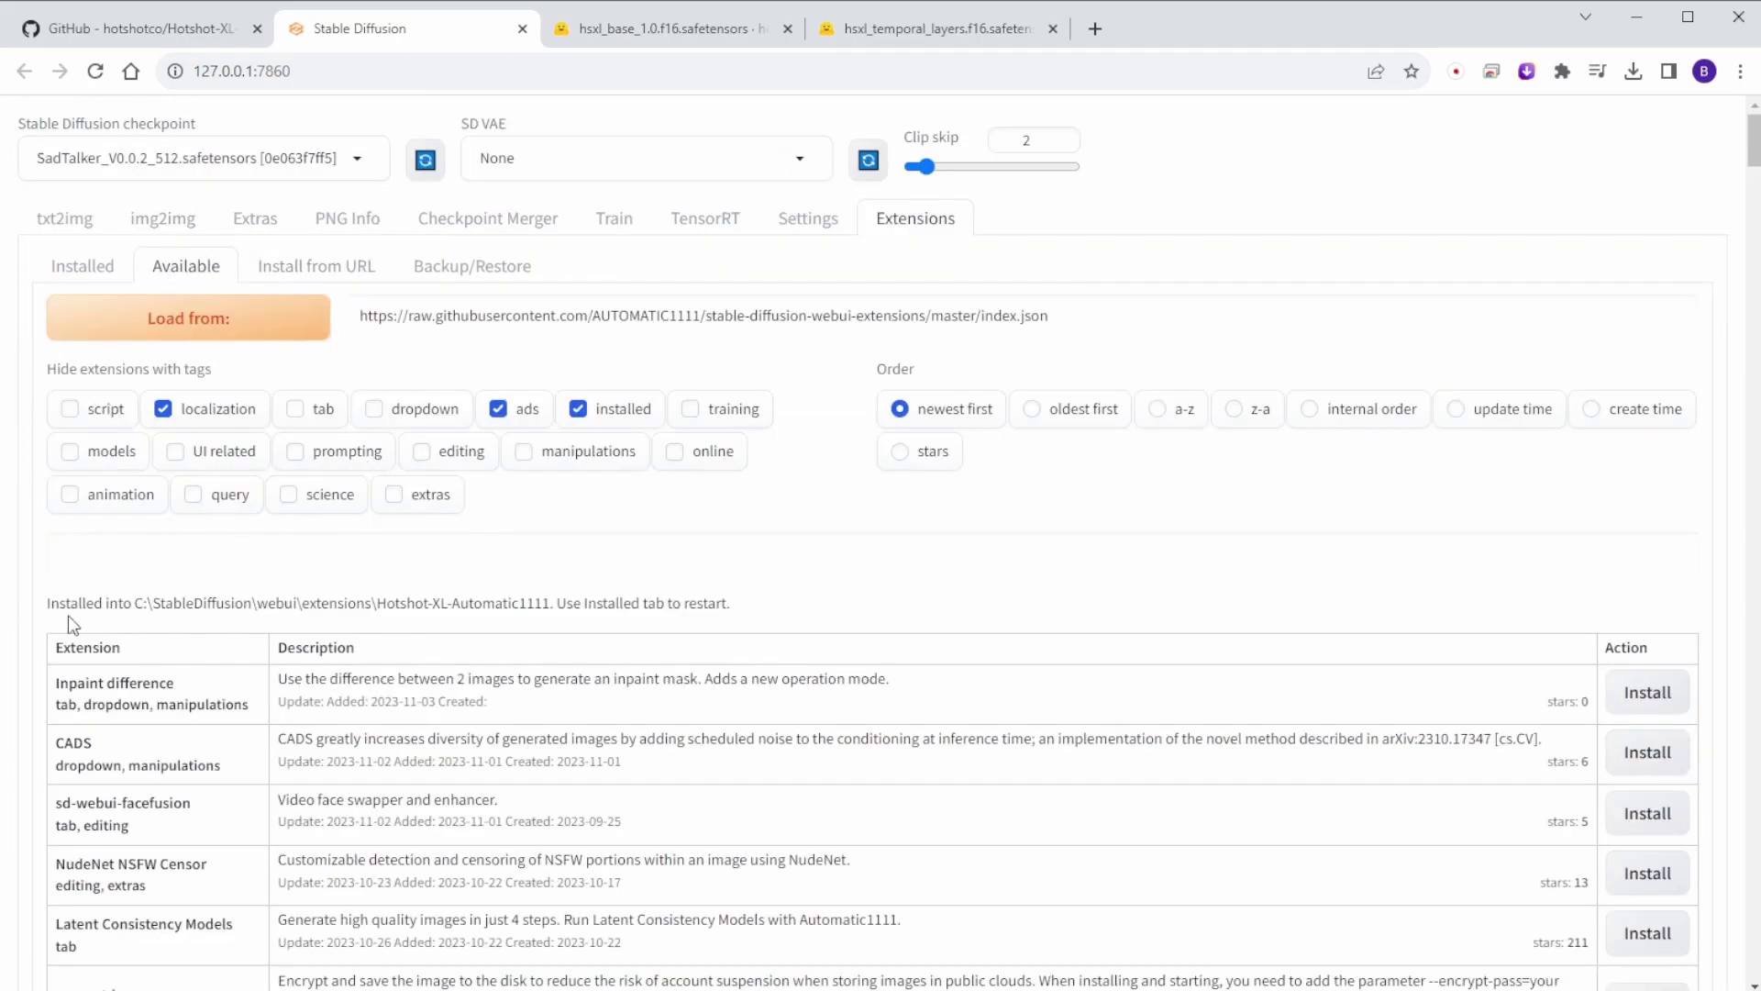
{"action": "left_click_drag", "start_coordinate": [101, 603], "coordinate": [571, 602]}
{"action": "left_click", "coordinate": [853, 613]}
- In File Explorer, go from the webui folder into models\Stable-diffusion
{"action": "left_click", "coordinate": [84, 266]}
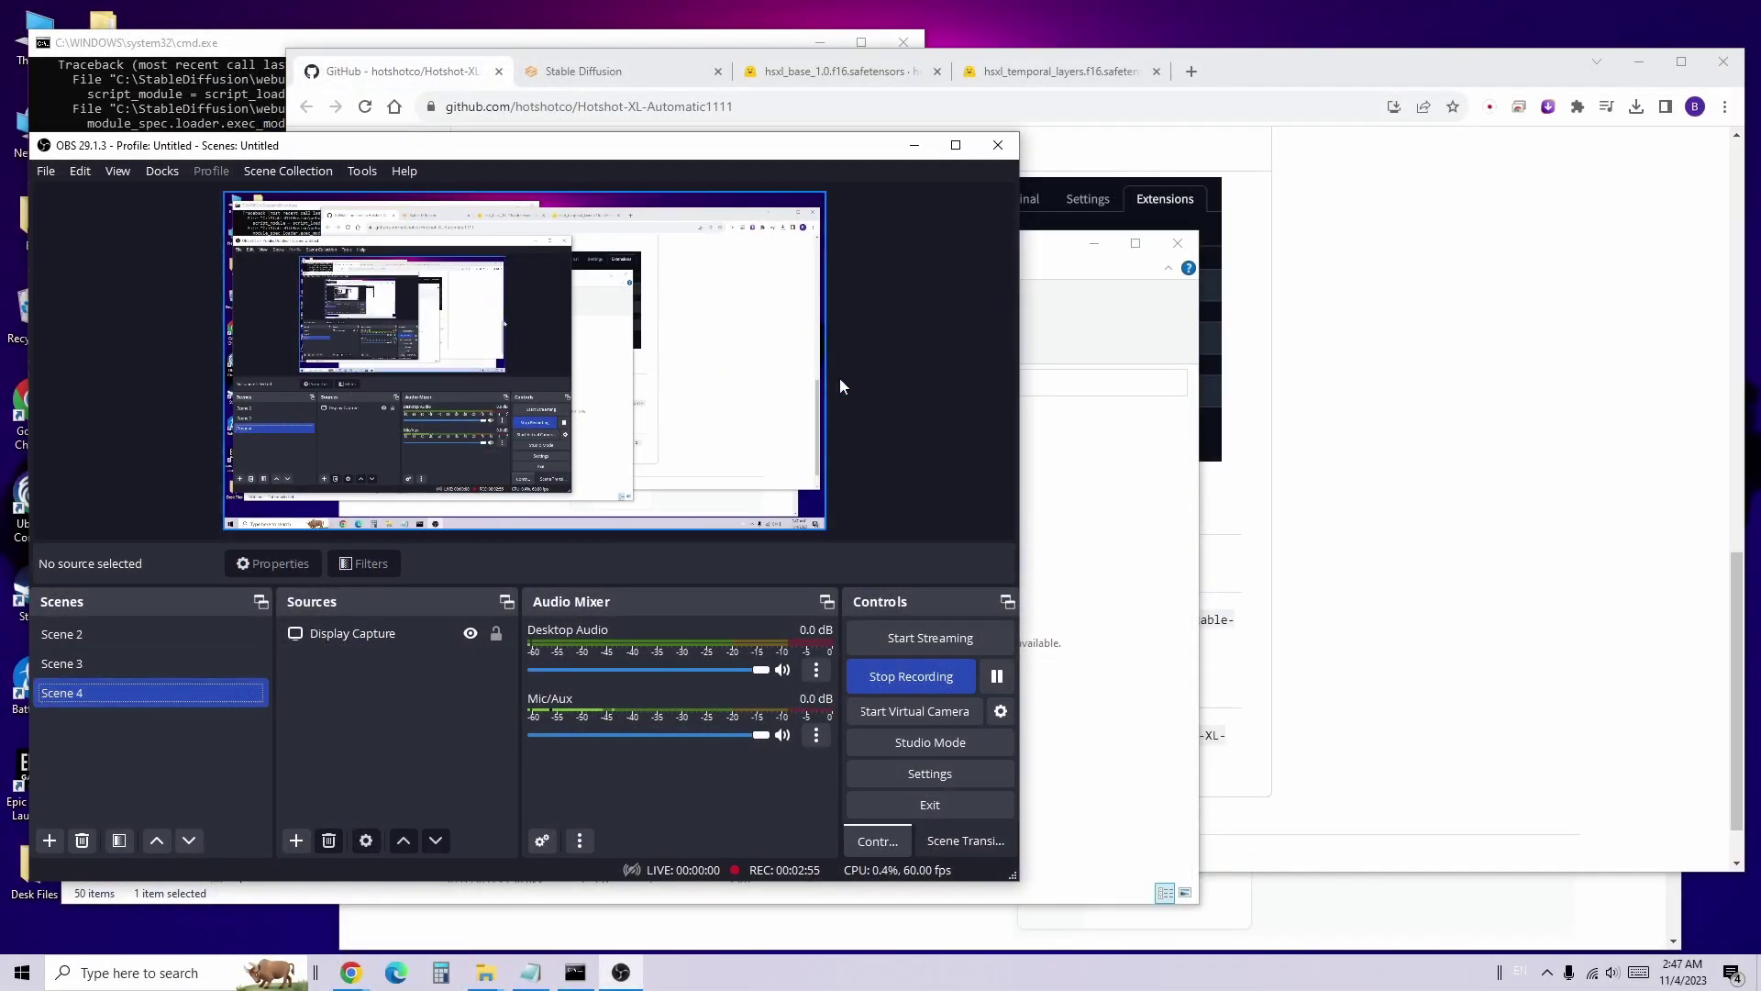
{"action": "key", "text": "alt+Tab"}
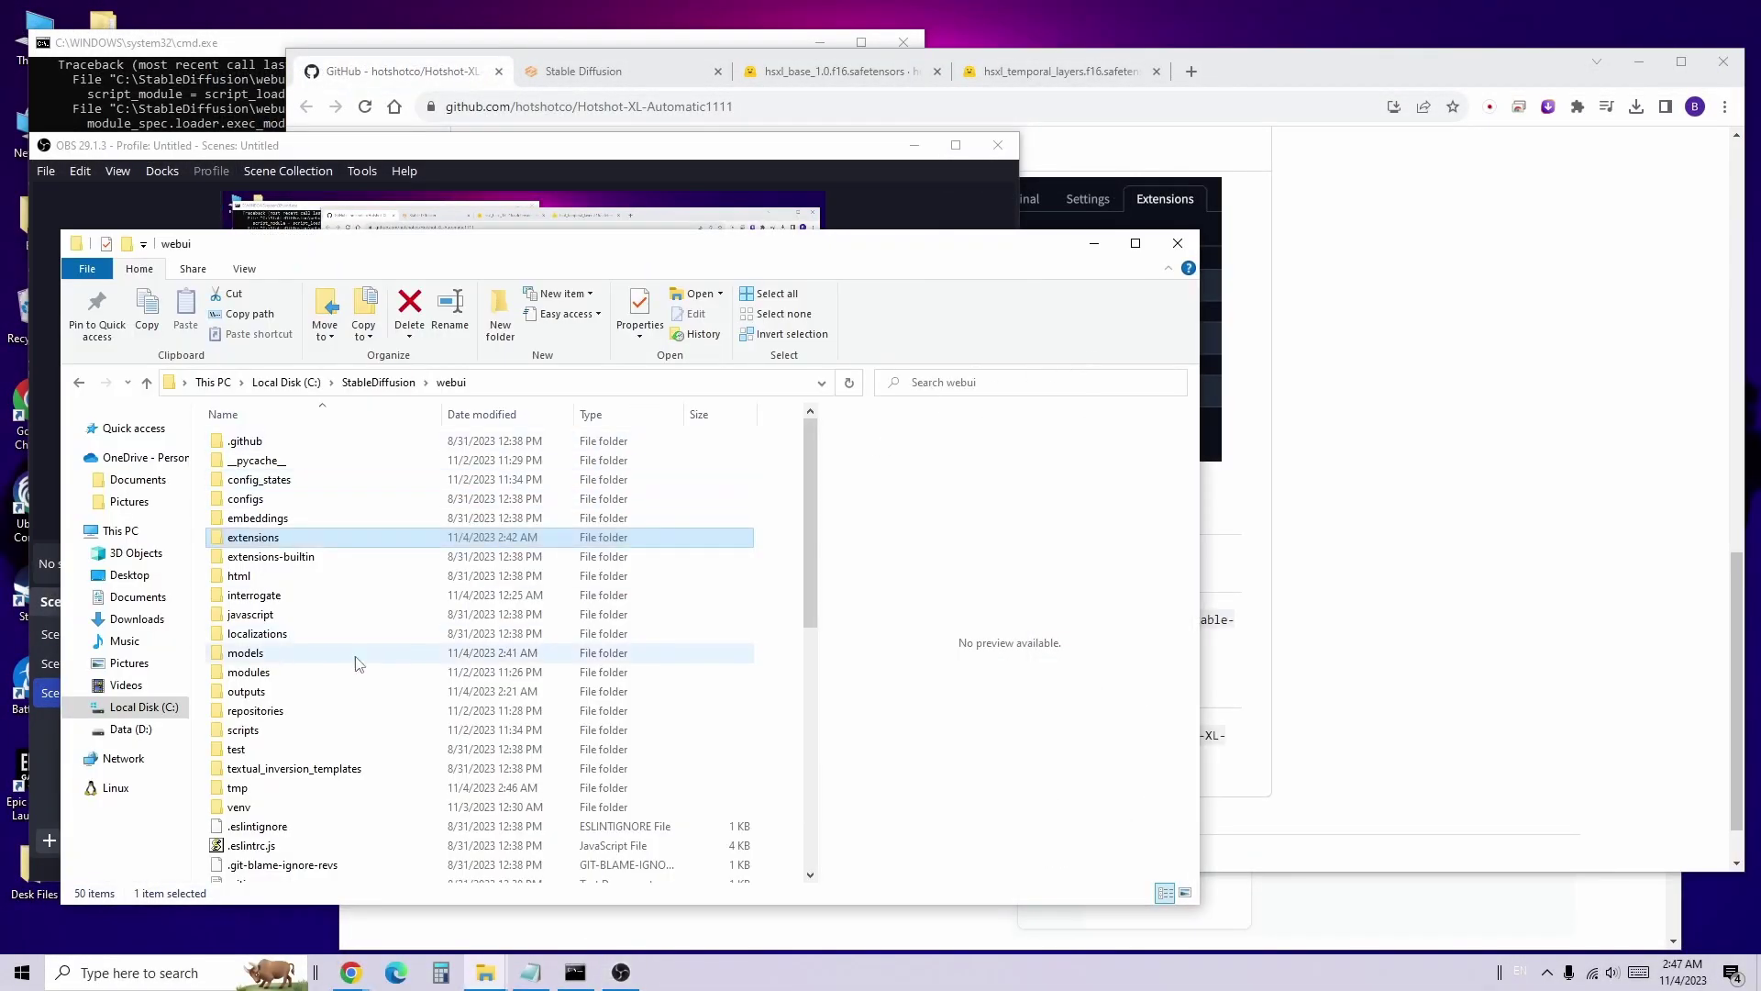
{"action": "left_click", "coordinate": [283, 658]}
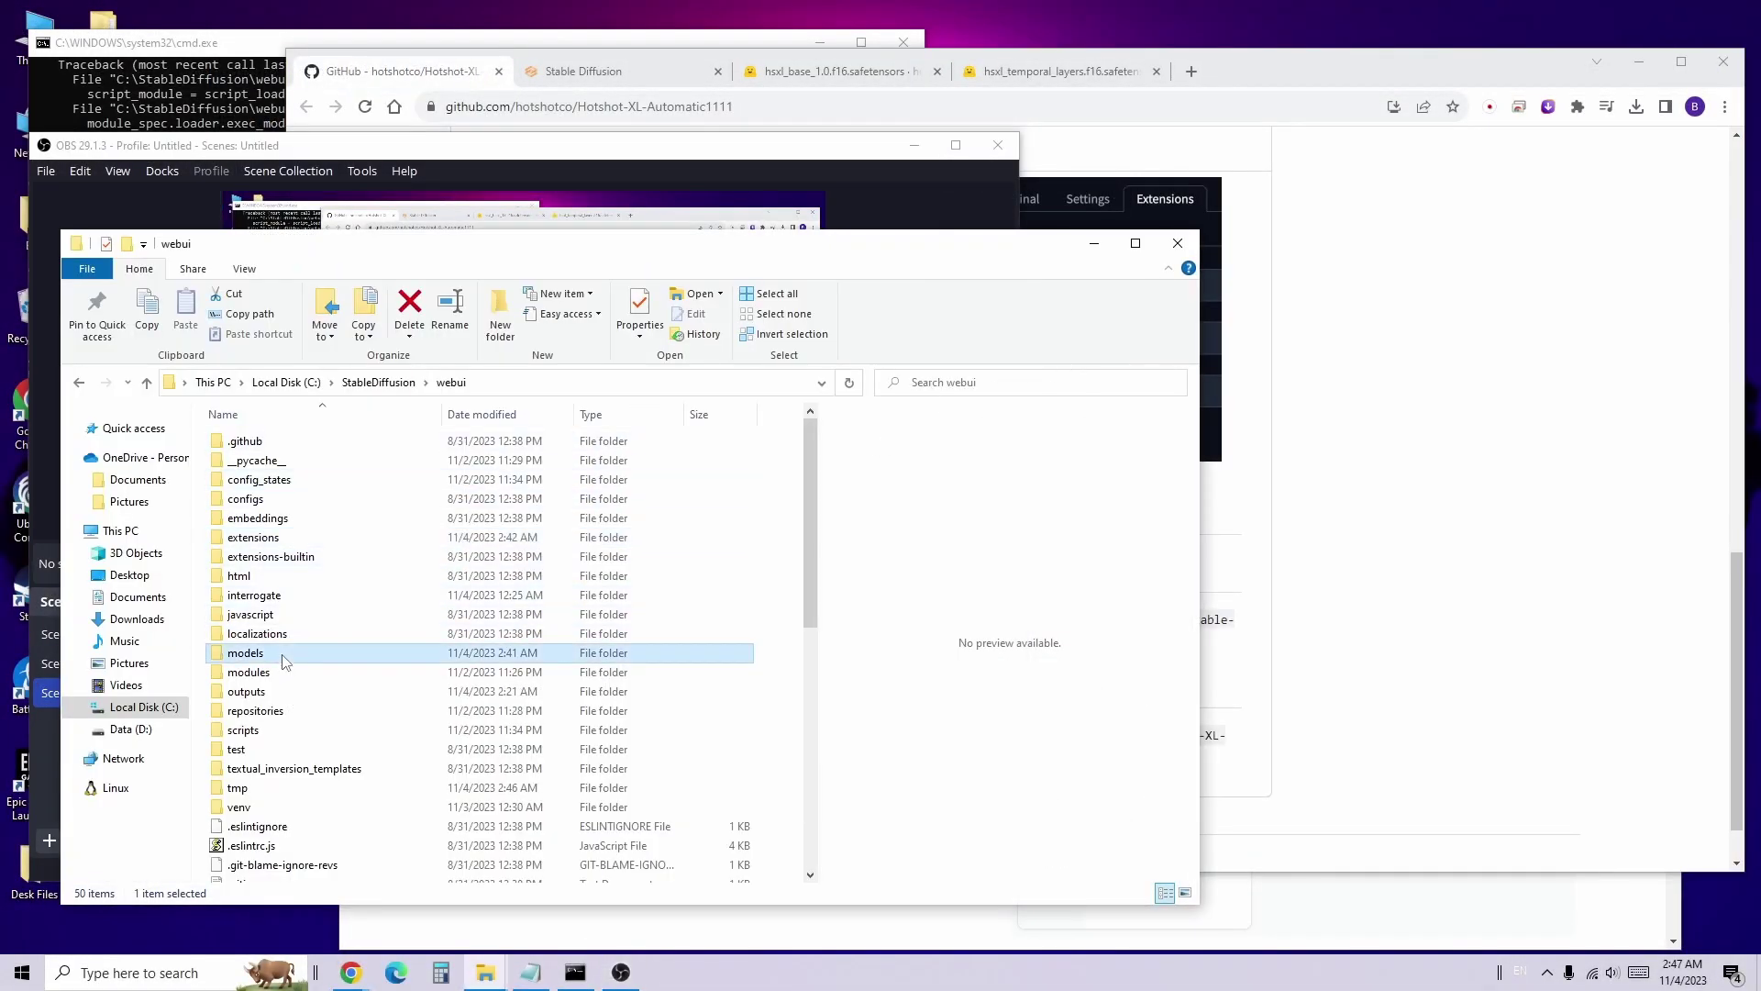
{"action": "double_click", "coordinate": [283, 659]}
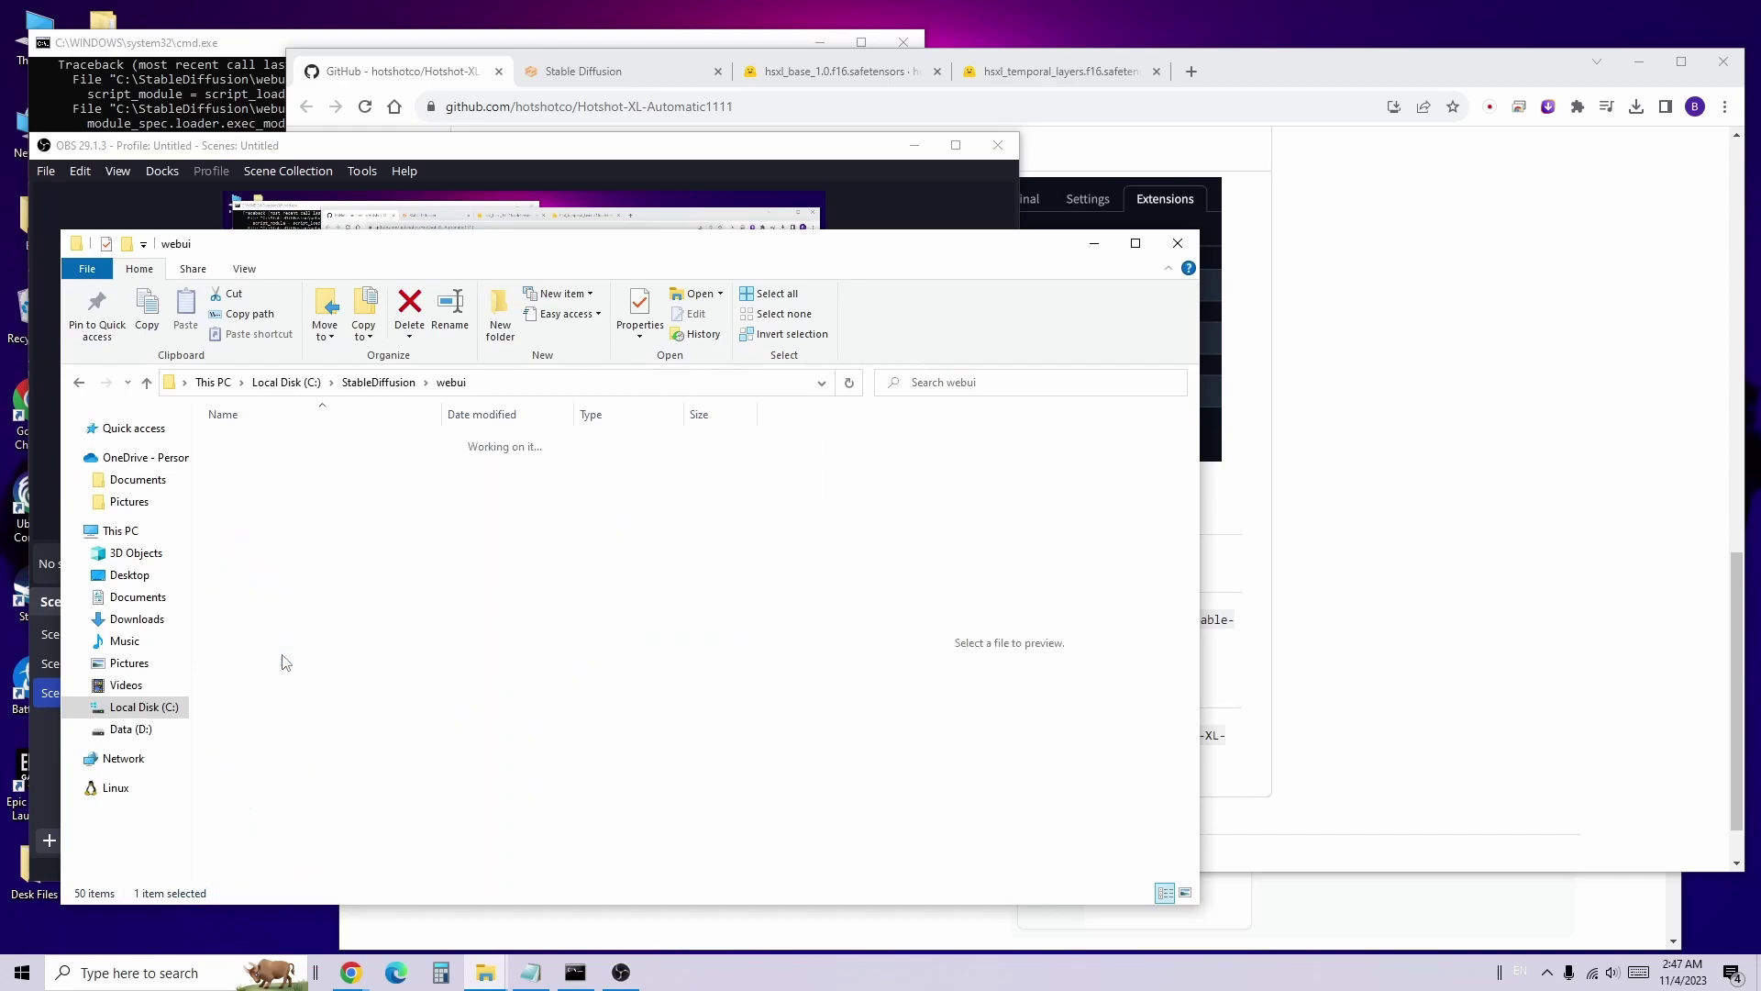
{"action": "left_click", "coordinate": [295, 674]}
{"action": "double_click", "coordinate": [296, 673]}
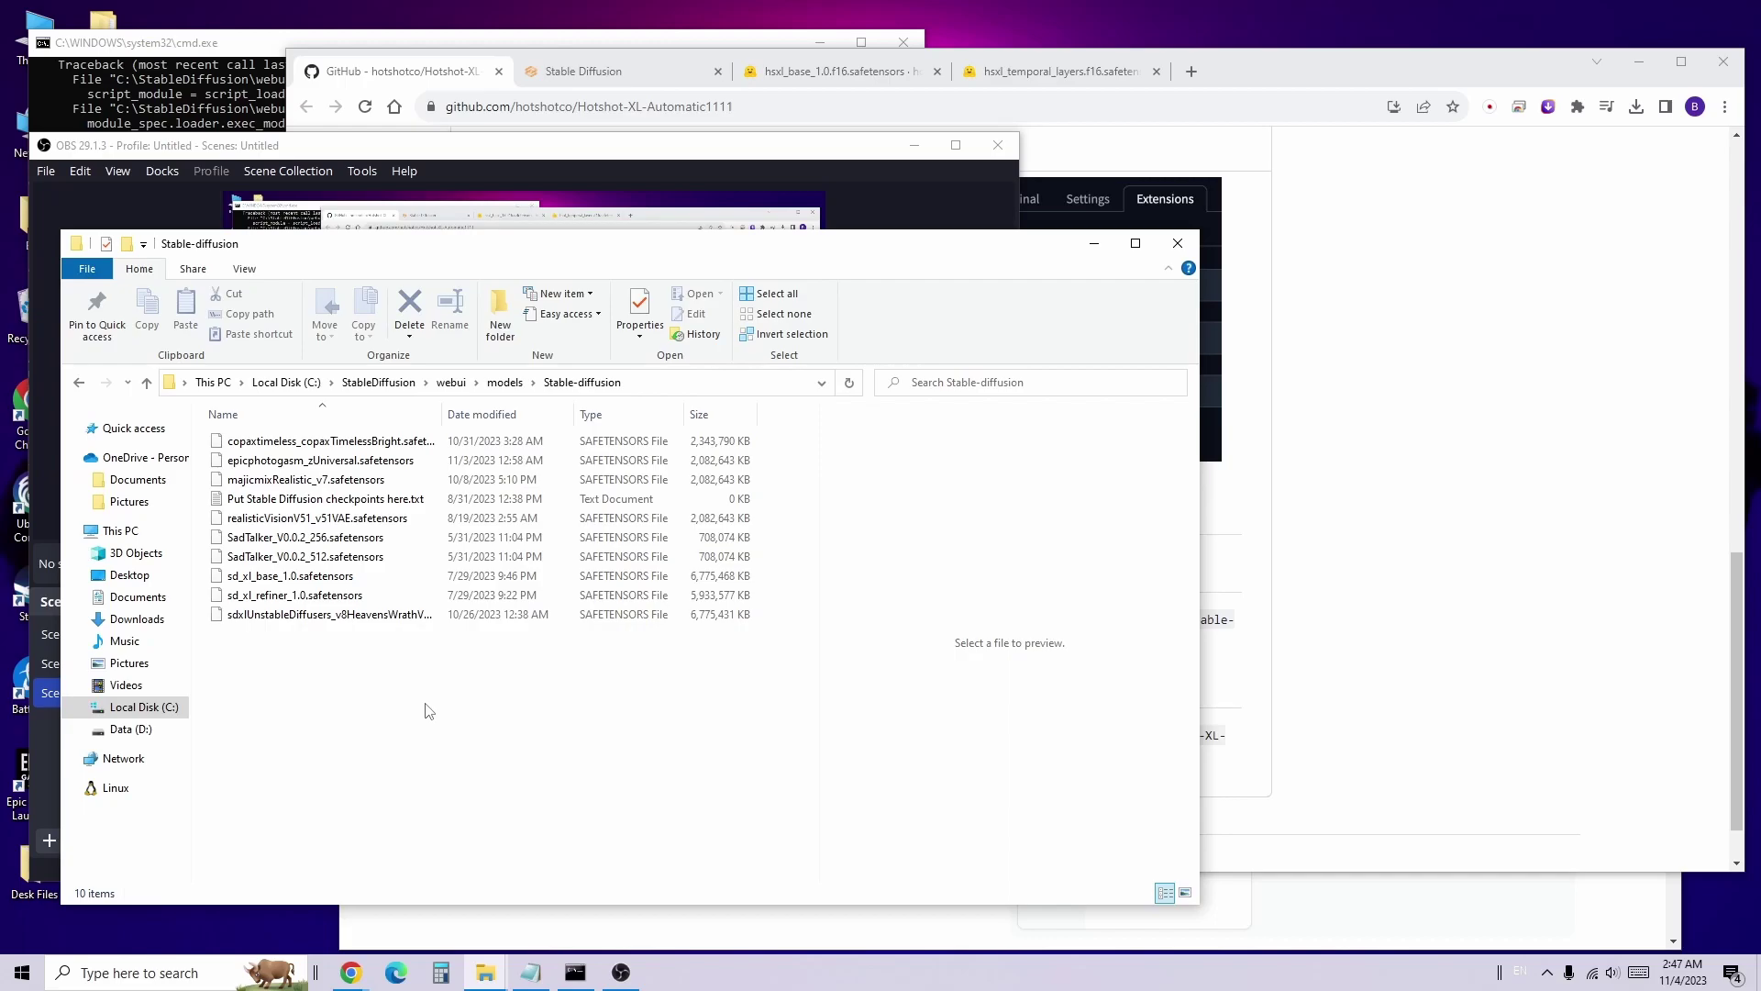
- Create a new folder named SDXL inside Stable-diffusion
{"action": "right_click", "coordinate": [426, 713]}
{"action": "mouse_move", "coordinate": [539, 669]}
{"action": "left_click", "coordinate": [719, 662]}
{"action": "type", "text": "SDXL"}
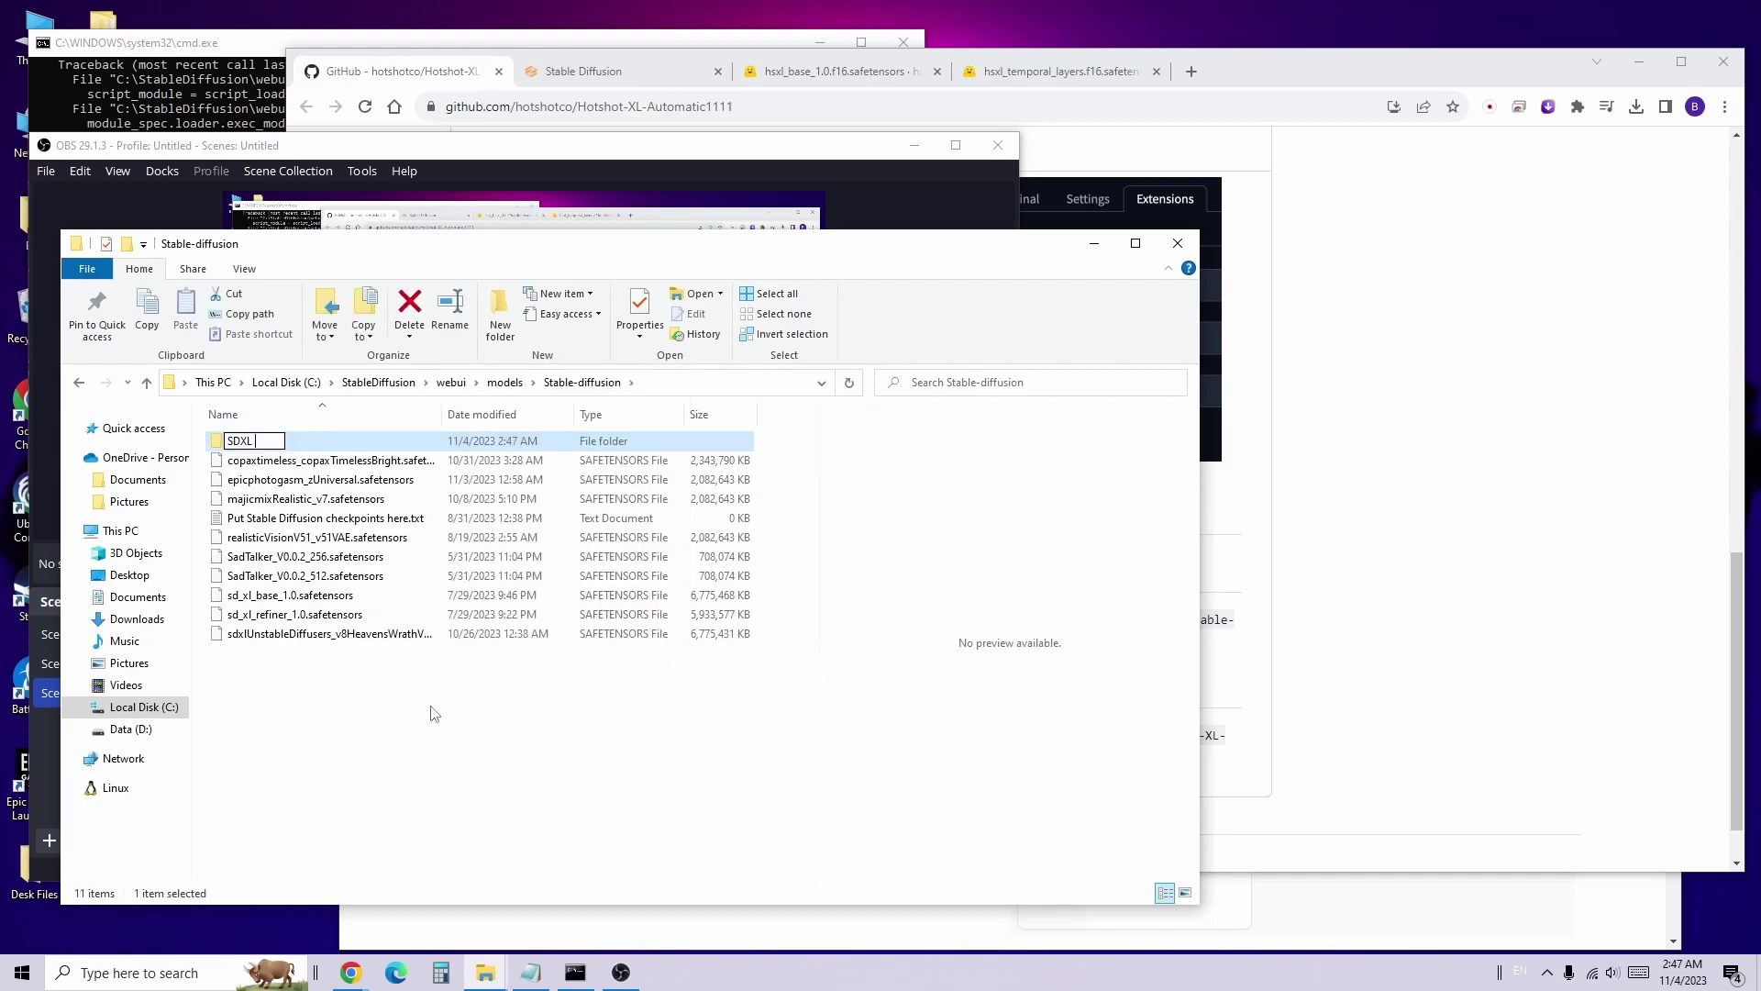
{"action": "left_click", "coordinate": [440, 738]}
{"action": "left_click", "coordinate": [259, 449]}
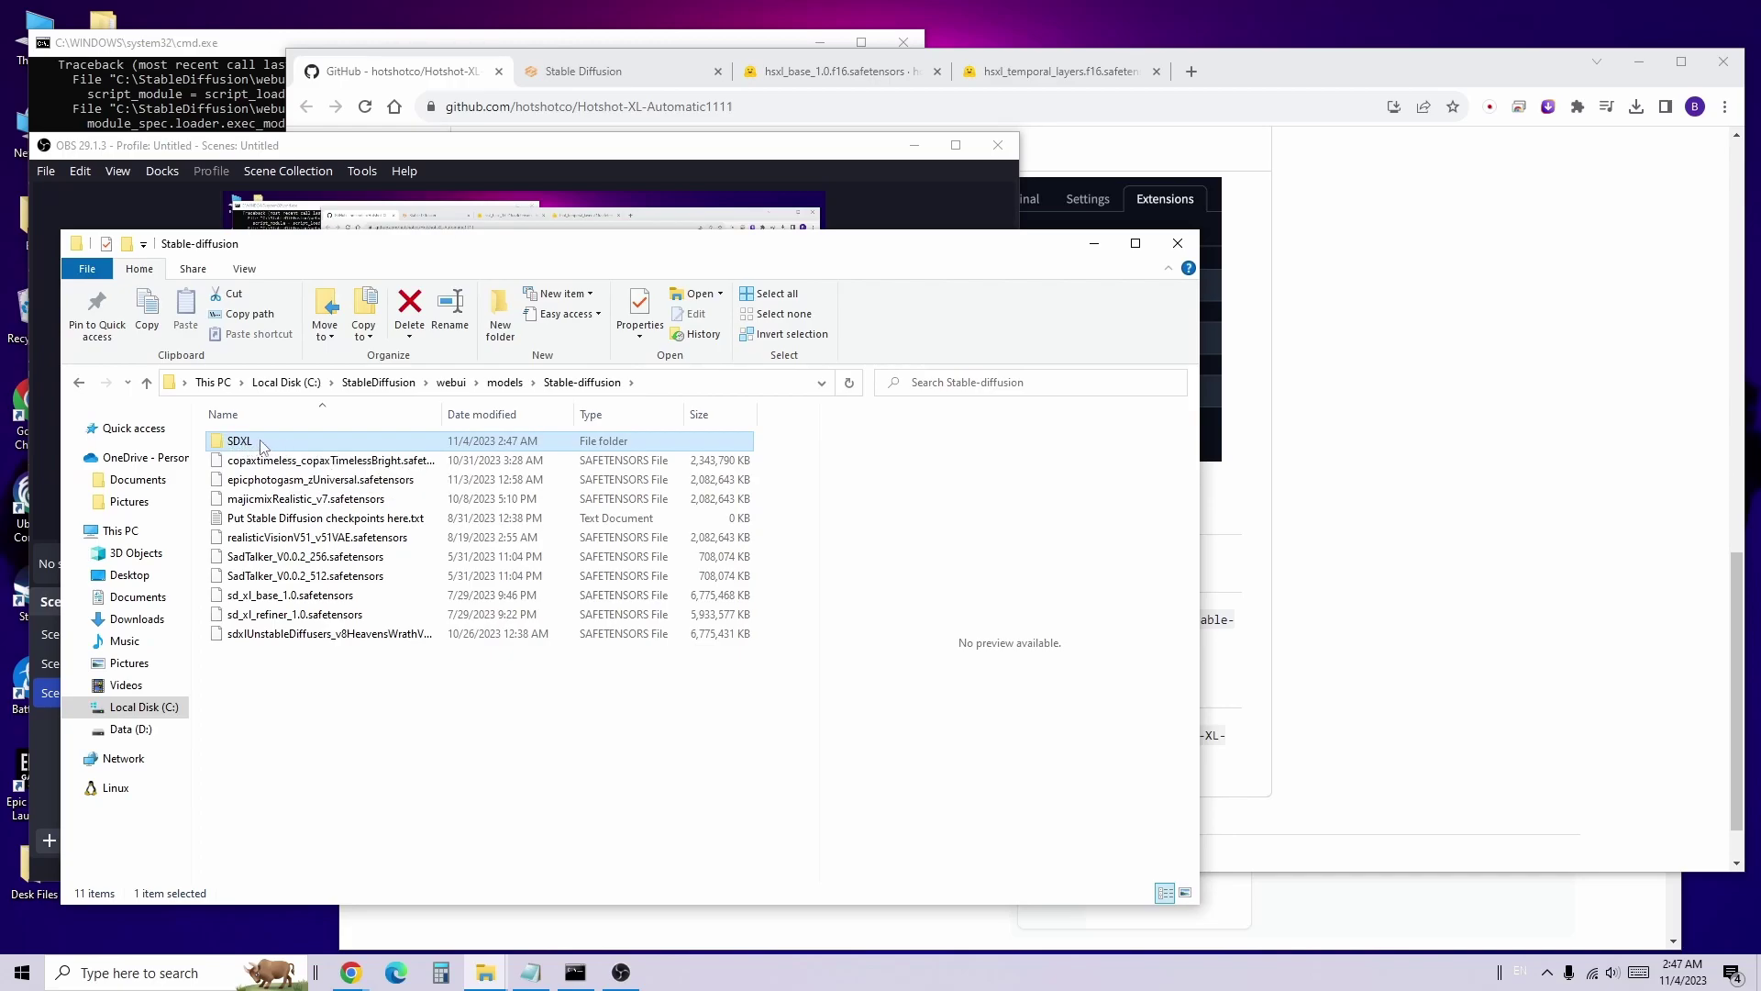
{"action": "left_click", "coordinate": [262, 443]}
{"action": "key", "text": "Return"}
- Open the SDXL folder and read the models and Hotshot-XL extensions paths in the README
{"action": "double_click", "coordinate": [282, 443]}
{"action": "left_click", "coordinate": [1552, 562]}
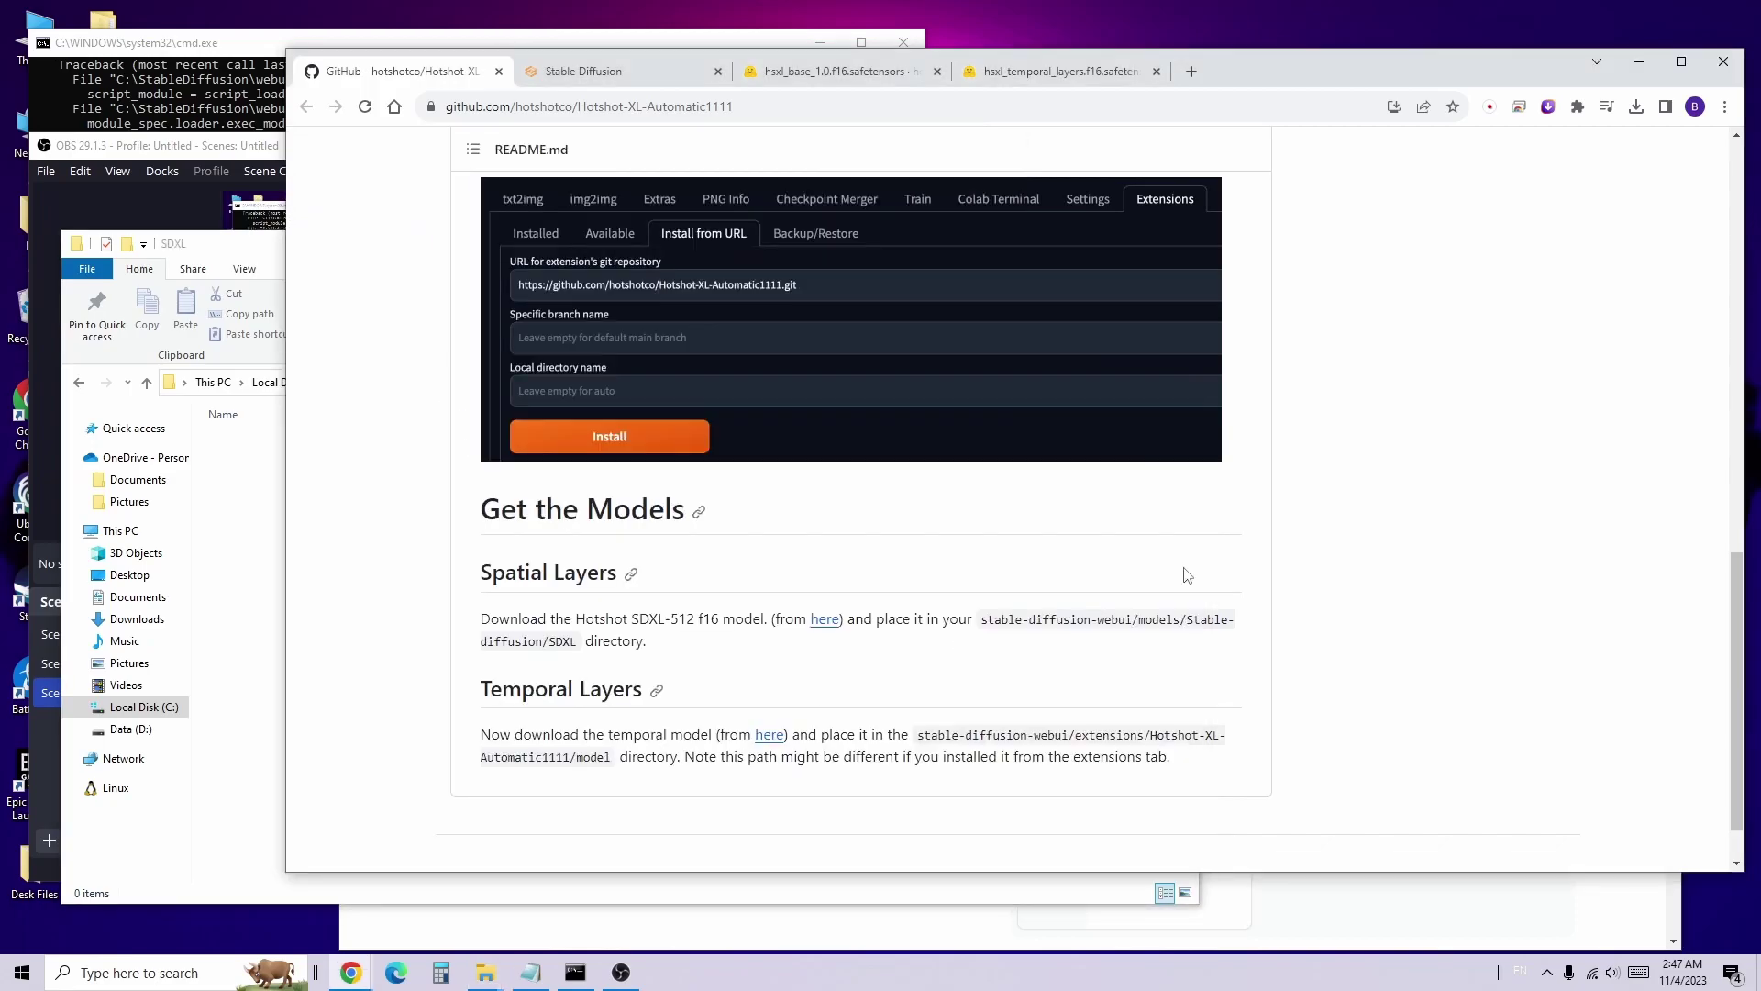
{"action": "left_click_drag", "start_coordinate": [997, 622], "coordinate": [1167, 625]}
{"action": "left_click", "coordinate": [1167, 625]}
{"action": "left_click_drag", "start_coordinate": [946, 734], "coordinate": [1201, 741]}
{"action": "left_click", "coordinate": [1223, 741]}
{"action": "left_click", "coordinate": [265, 551]}
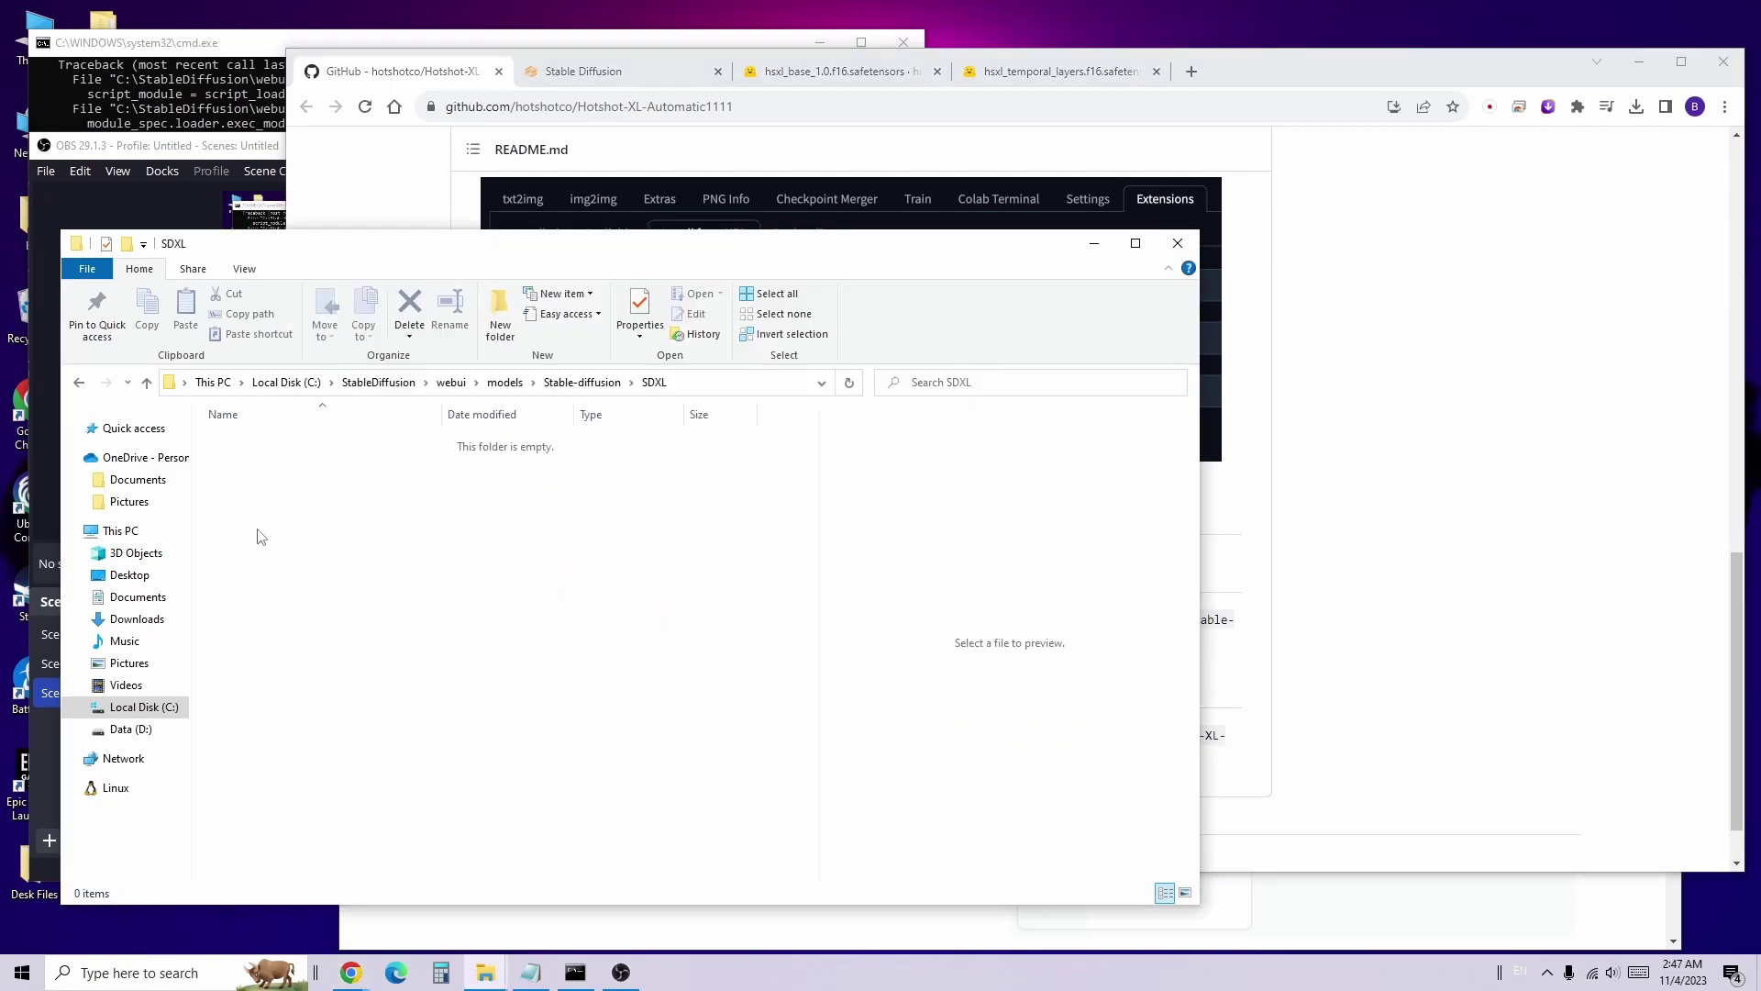
{"action": "left_click", "coordinate": [1376, 371]}
- Download hsxl_base_1.0.f16.safetensors from Hugging Face and save it into the SDXL folder
{"action": "left_click", "coordinate": [851, 74]}
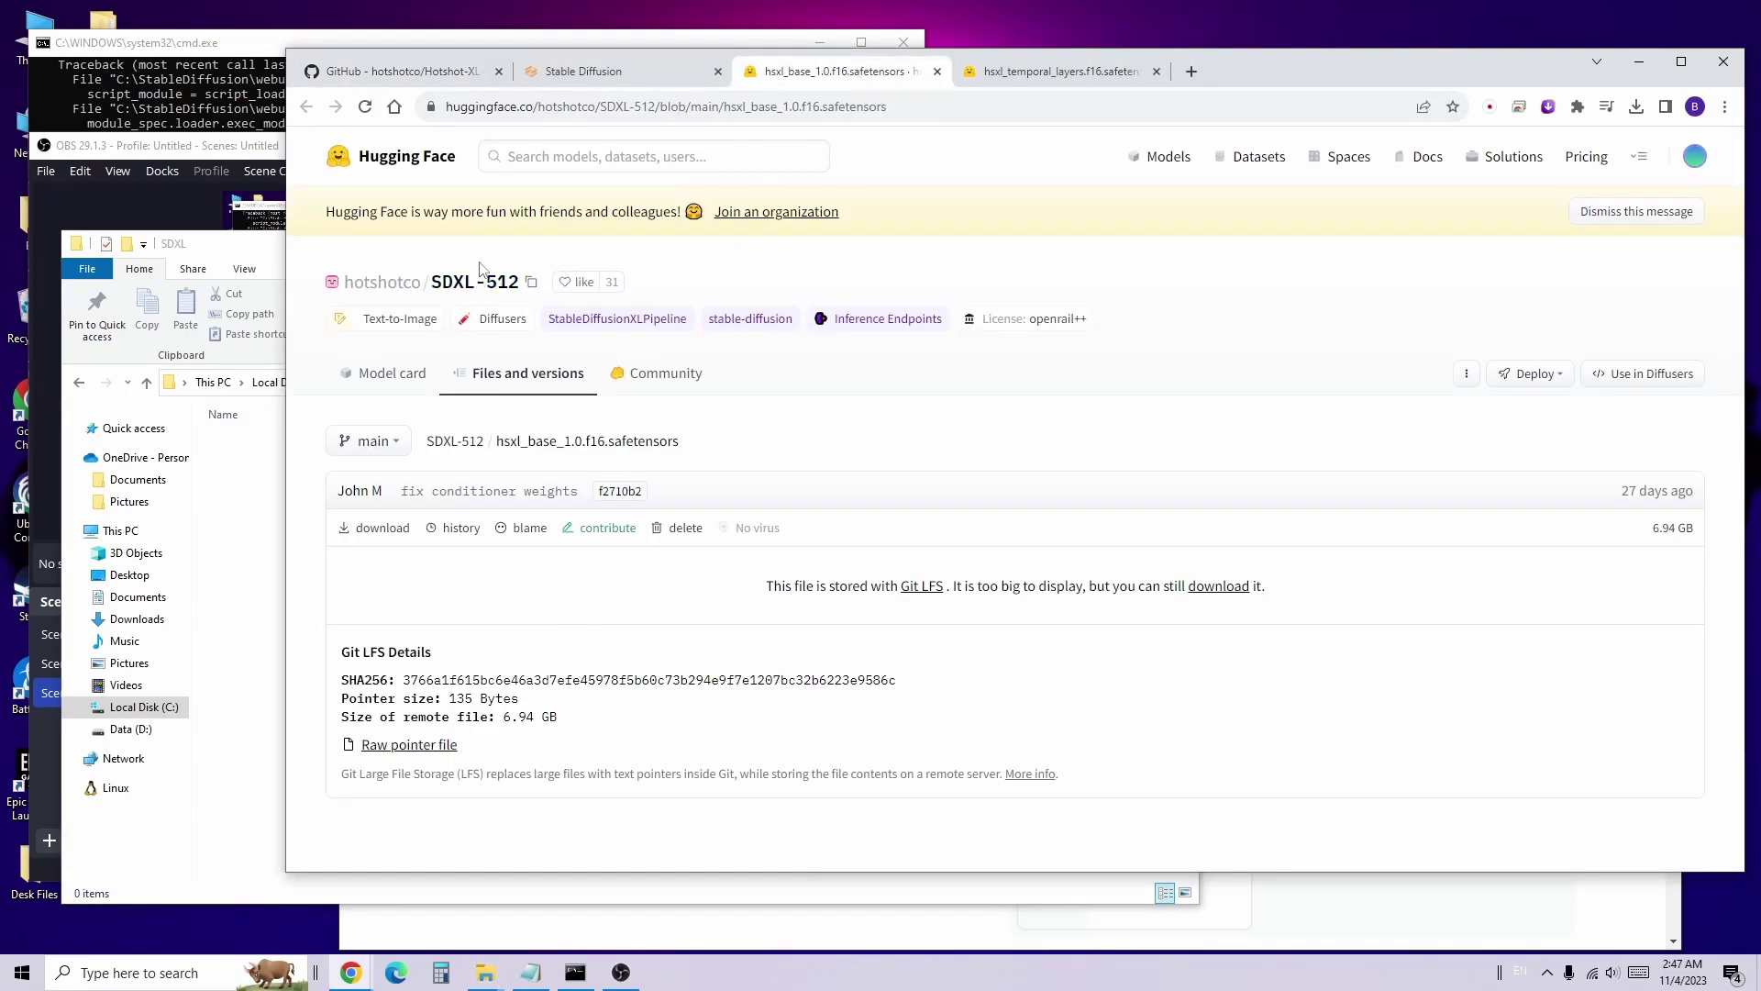
{"action": "left_click", "coordinate": [387, 531]}
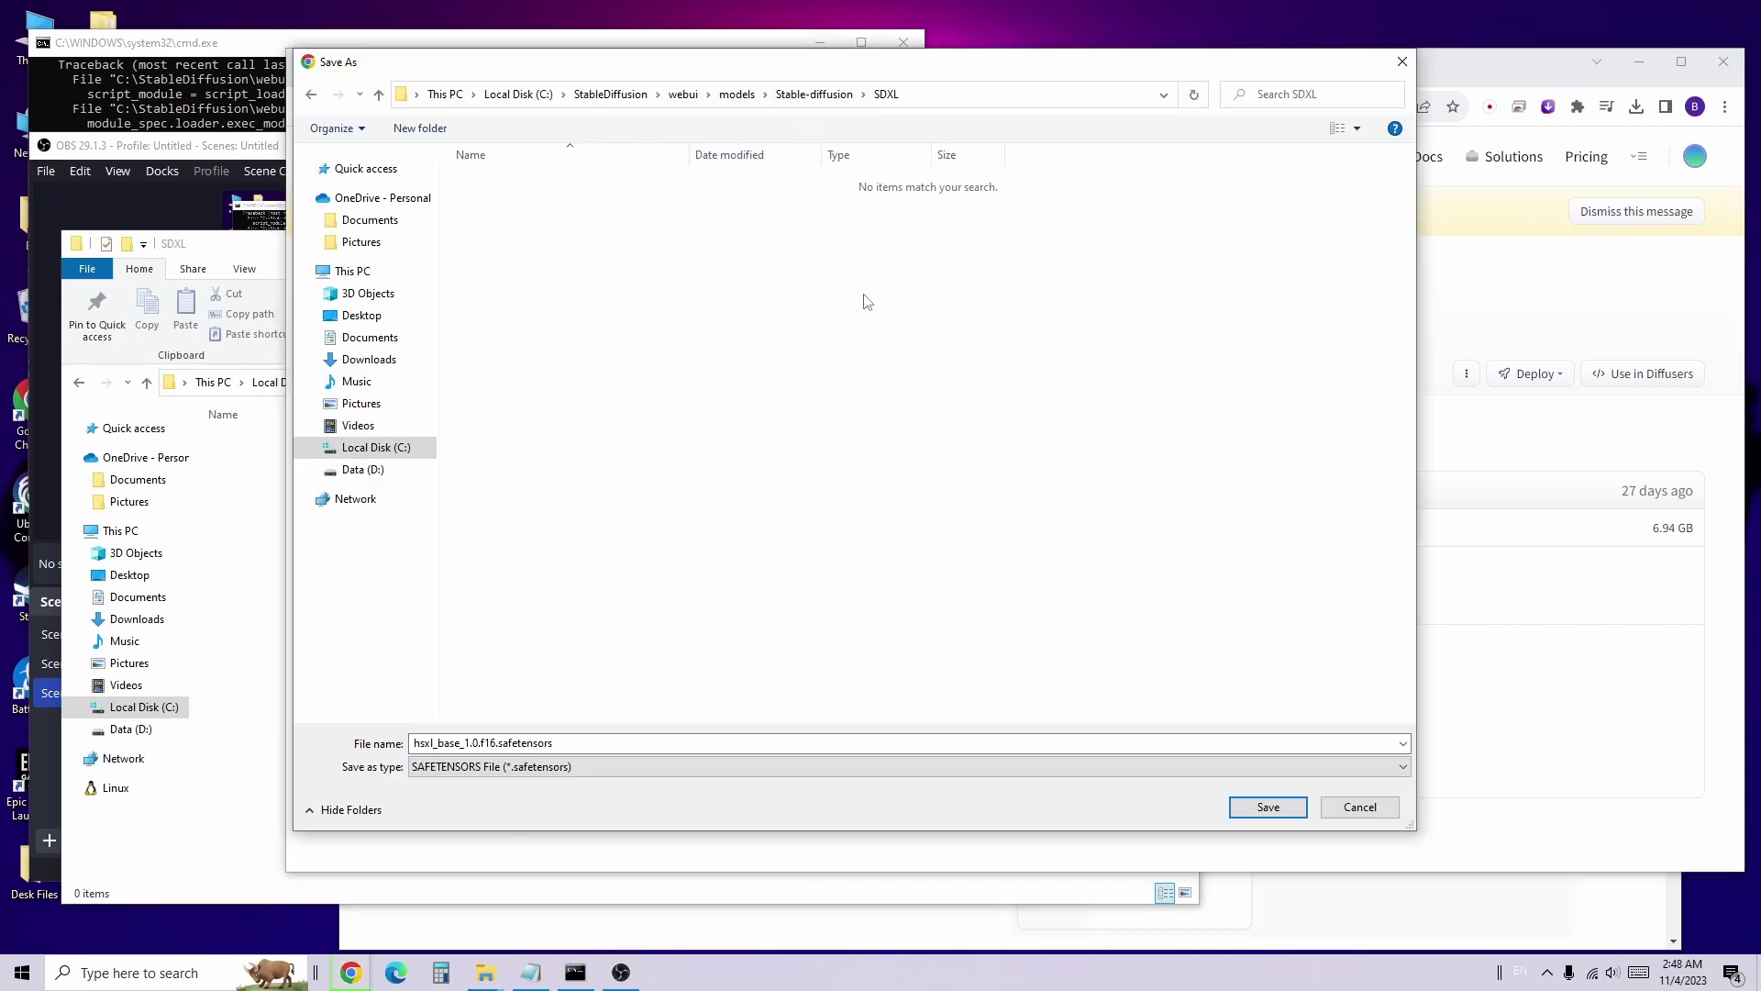
{"action": "left_click", "coordinate": [1268, 806]}
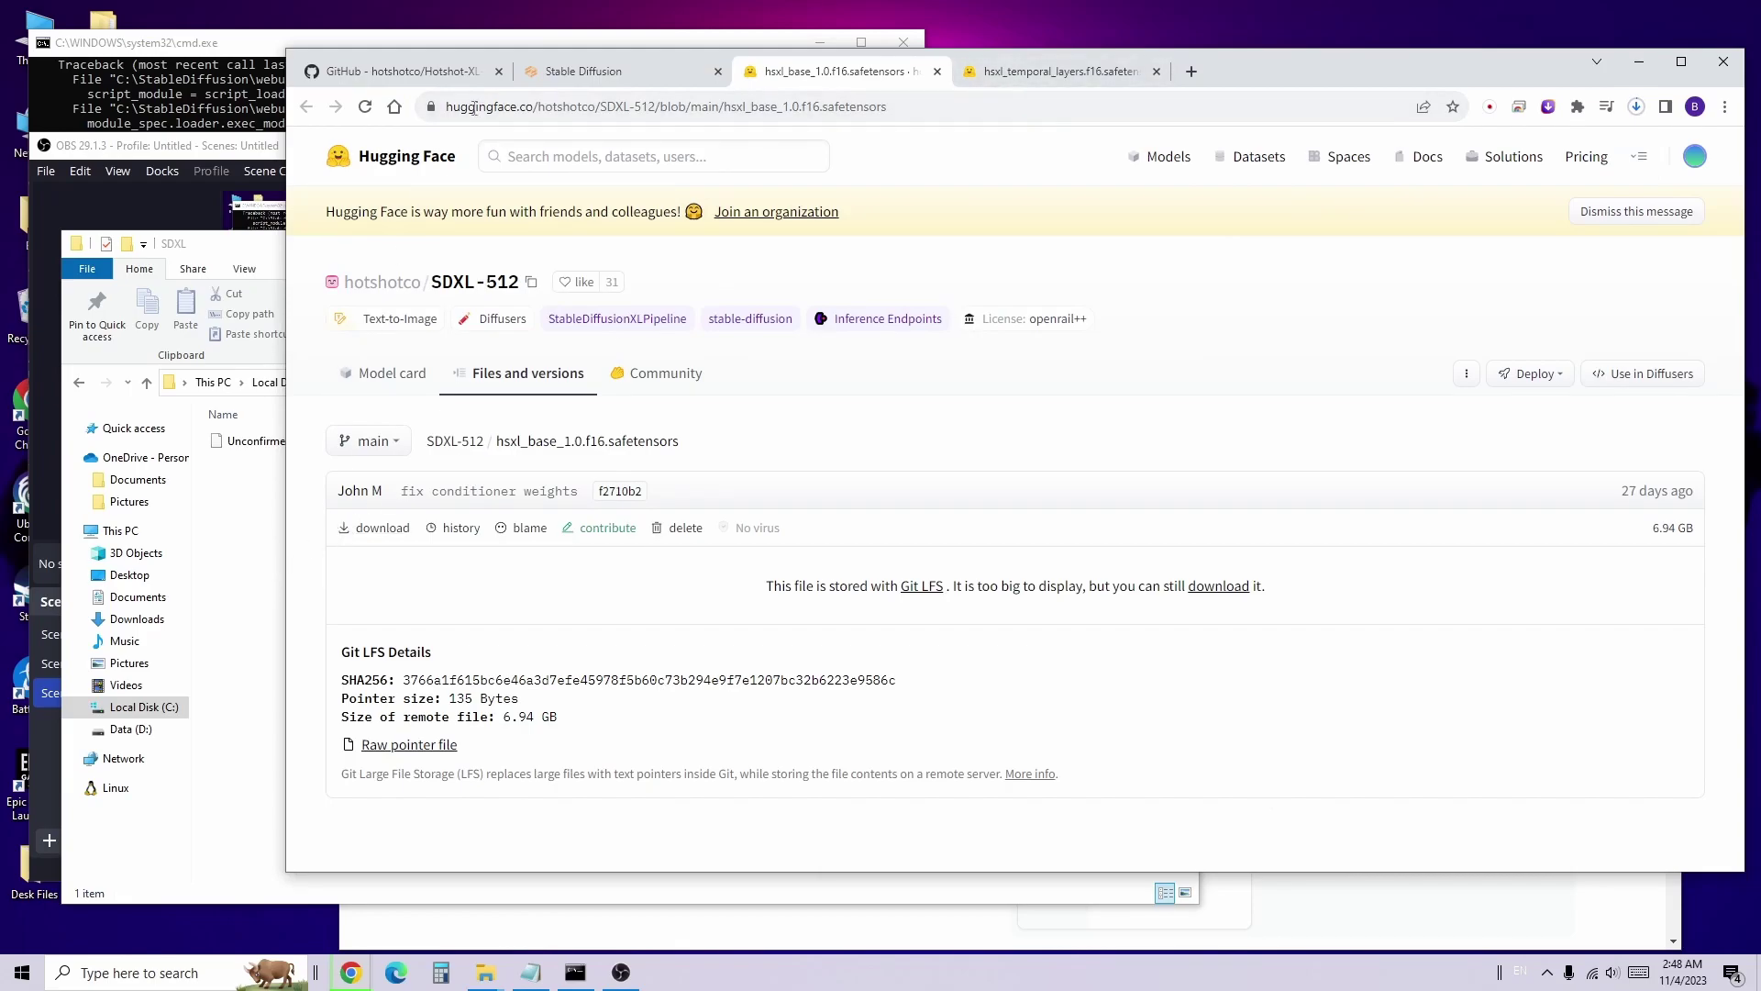
- Go up to the webui folder and open its extensions folder
{"action": "left_click", "coordinate": [256, 493]}
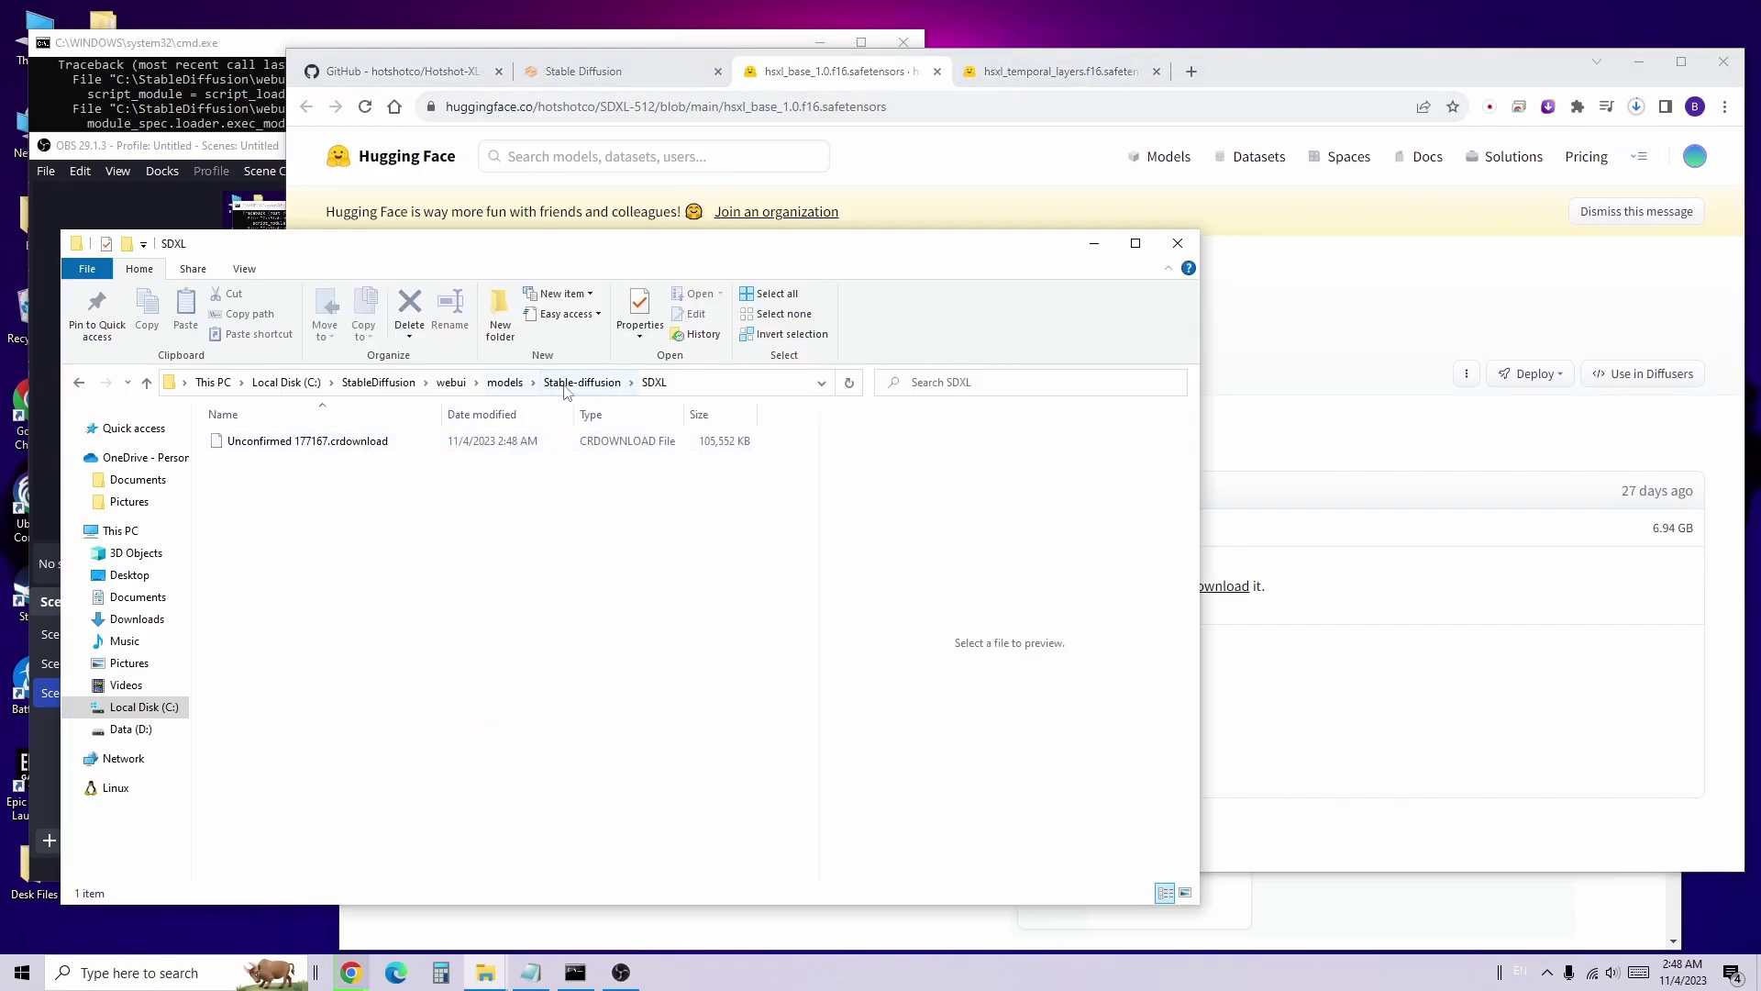
{"action": "left_click", "coordinate": [450, 382]}
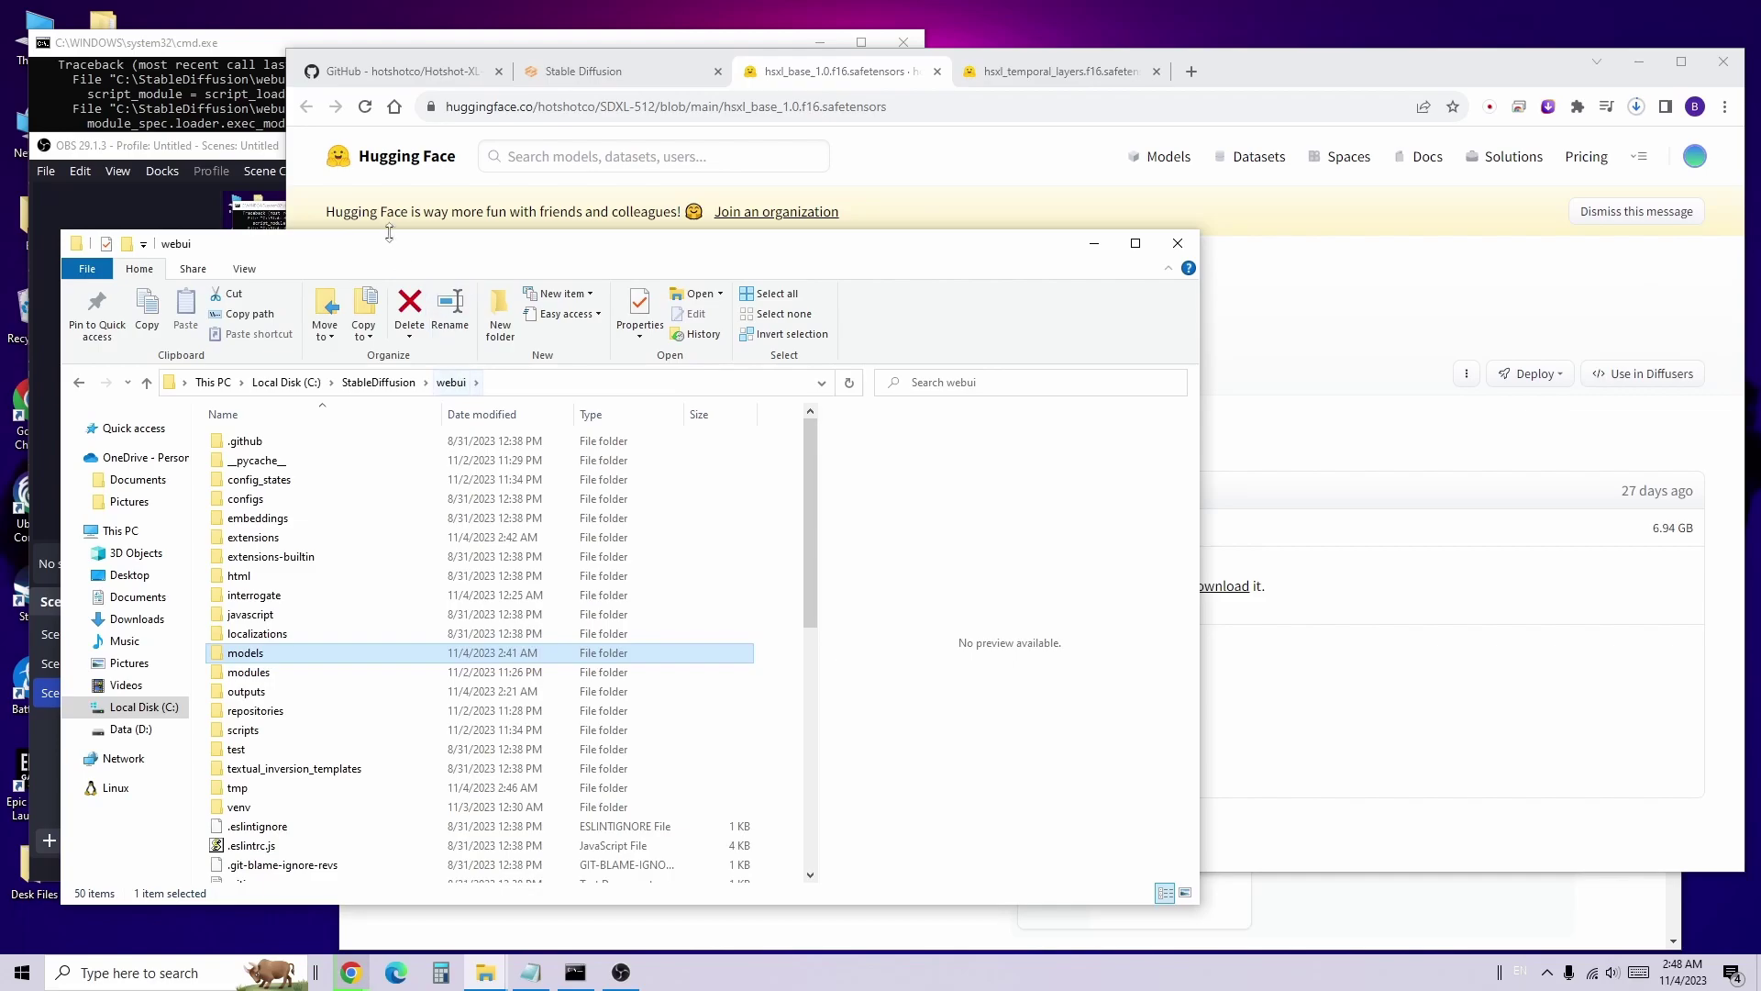
{"action": "left_click_drag", "start_coordinate": [389, 232], "coordinate": [392, 173]}
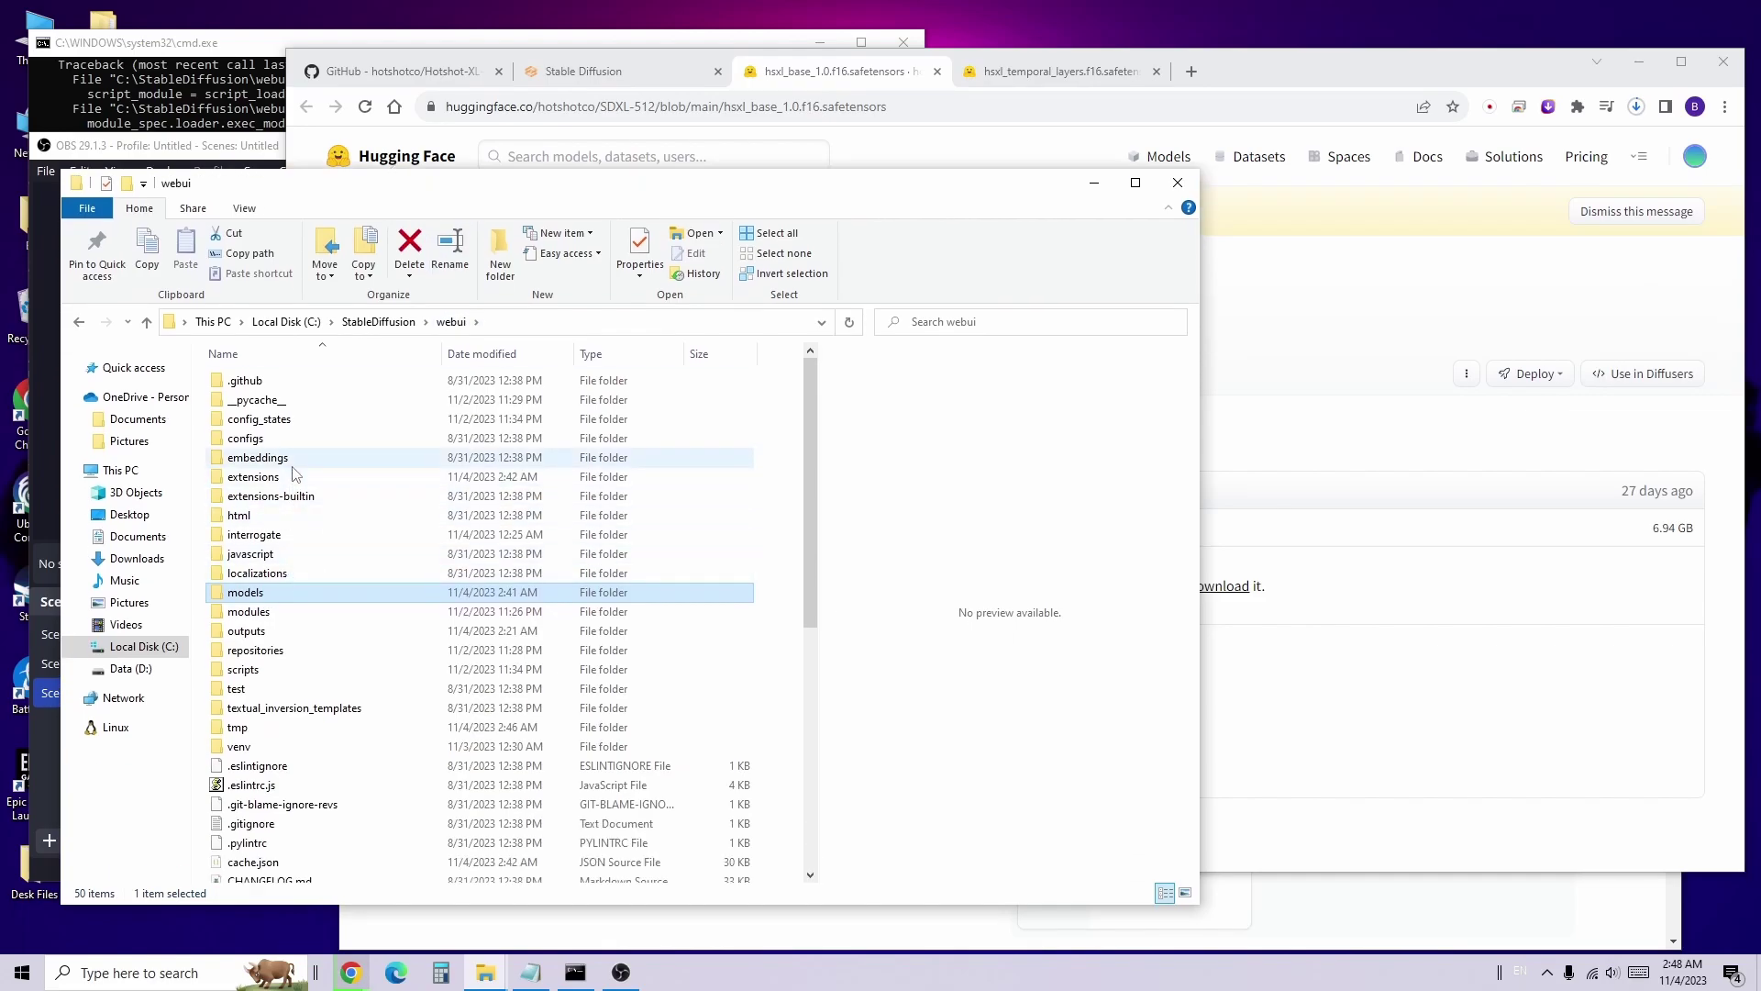
{"action": "double_click", "coordinate": [253, 477]}
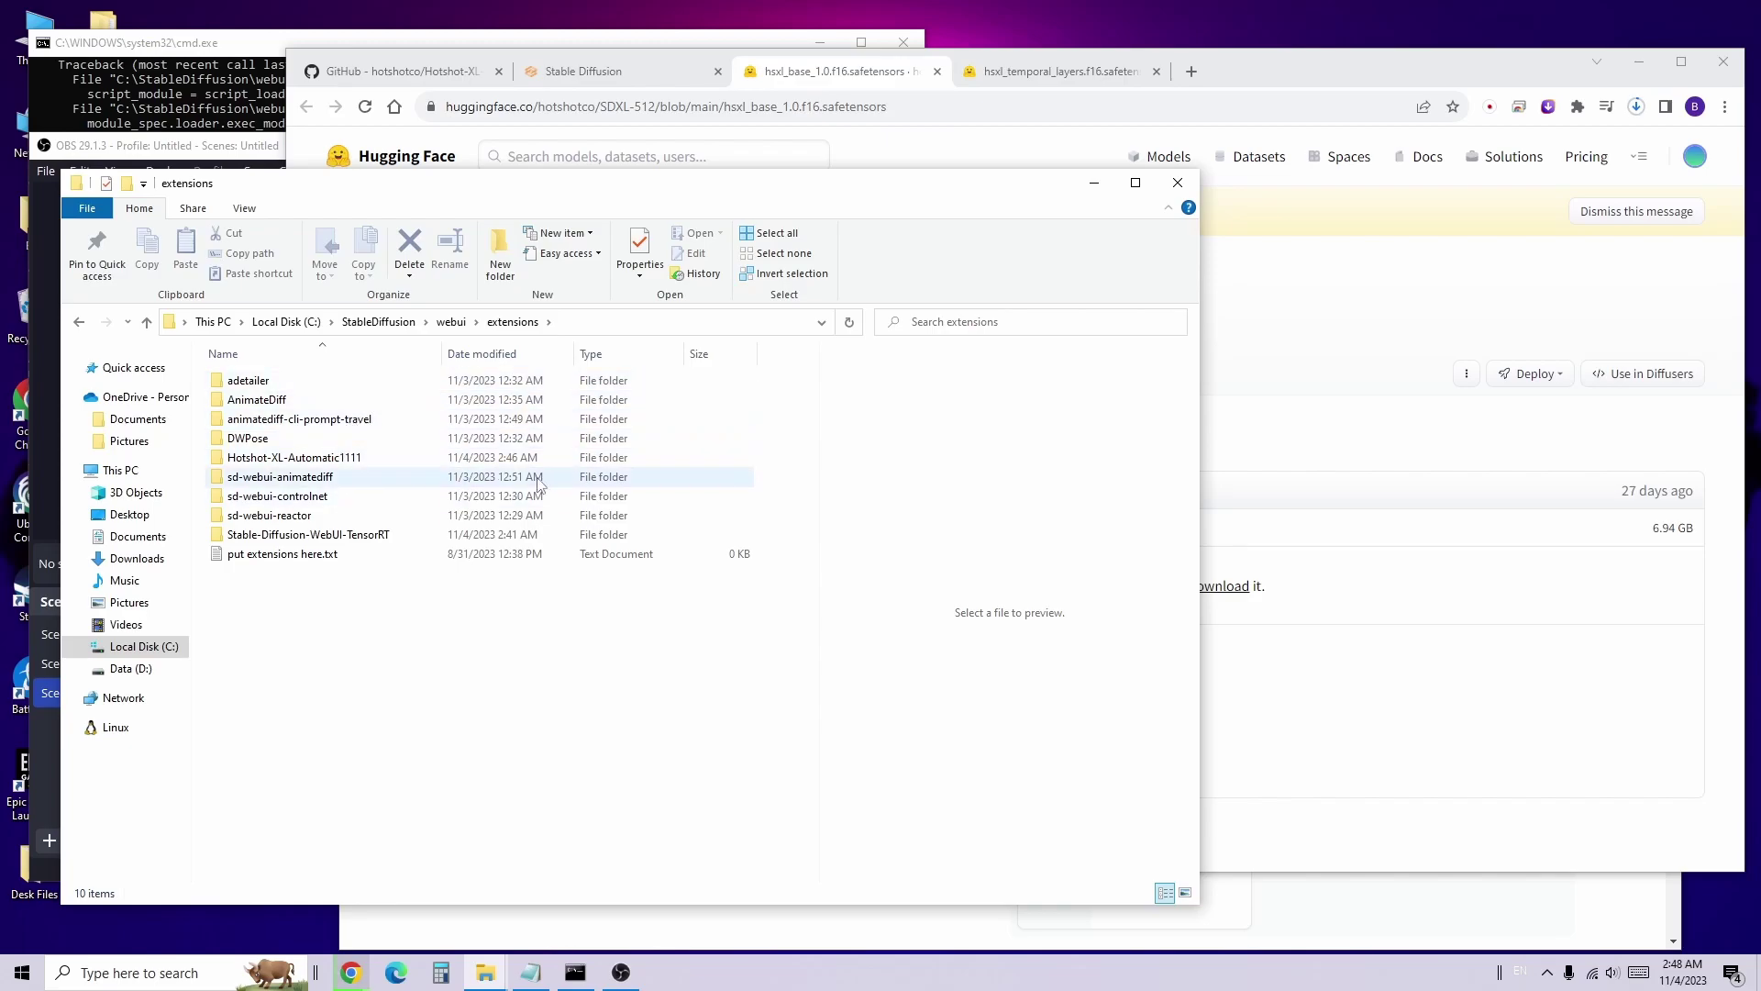
{"action": "left_click", "coordinate": [624, 72]}
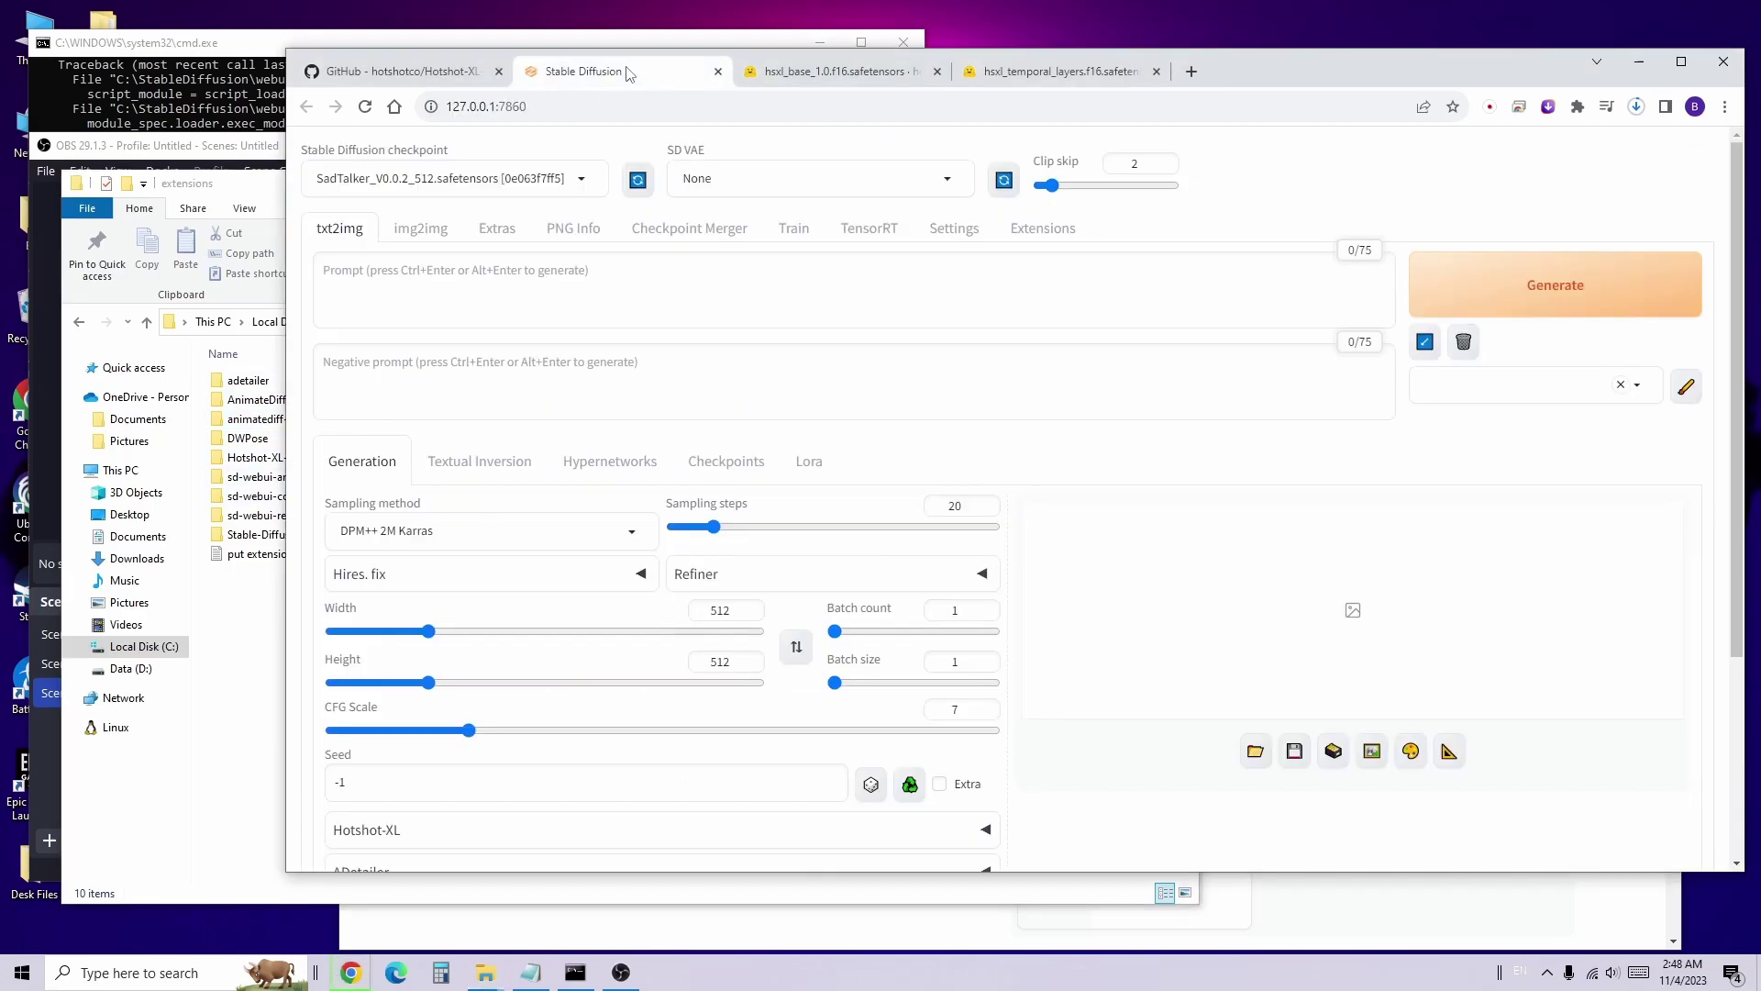
{"action": "left_click", "coordinate": [459, 72]}
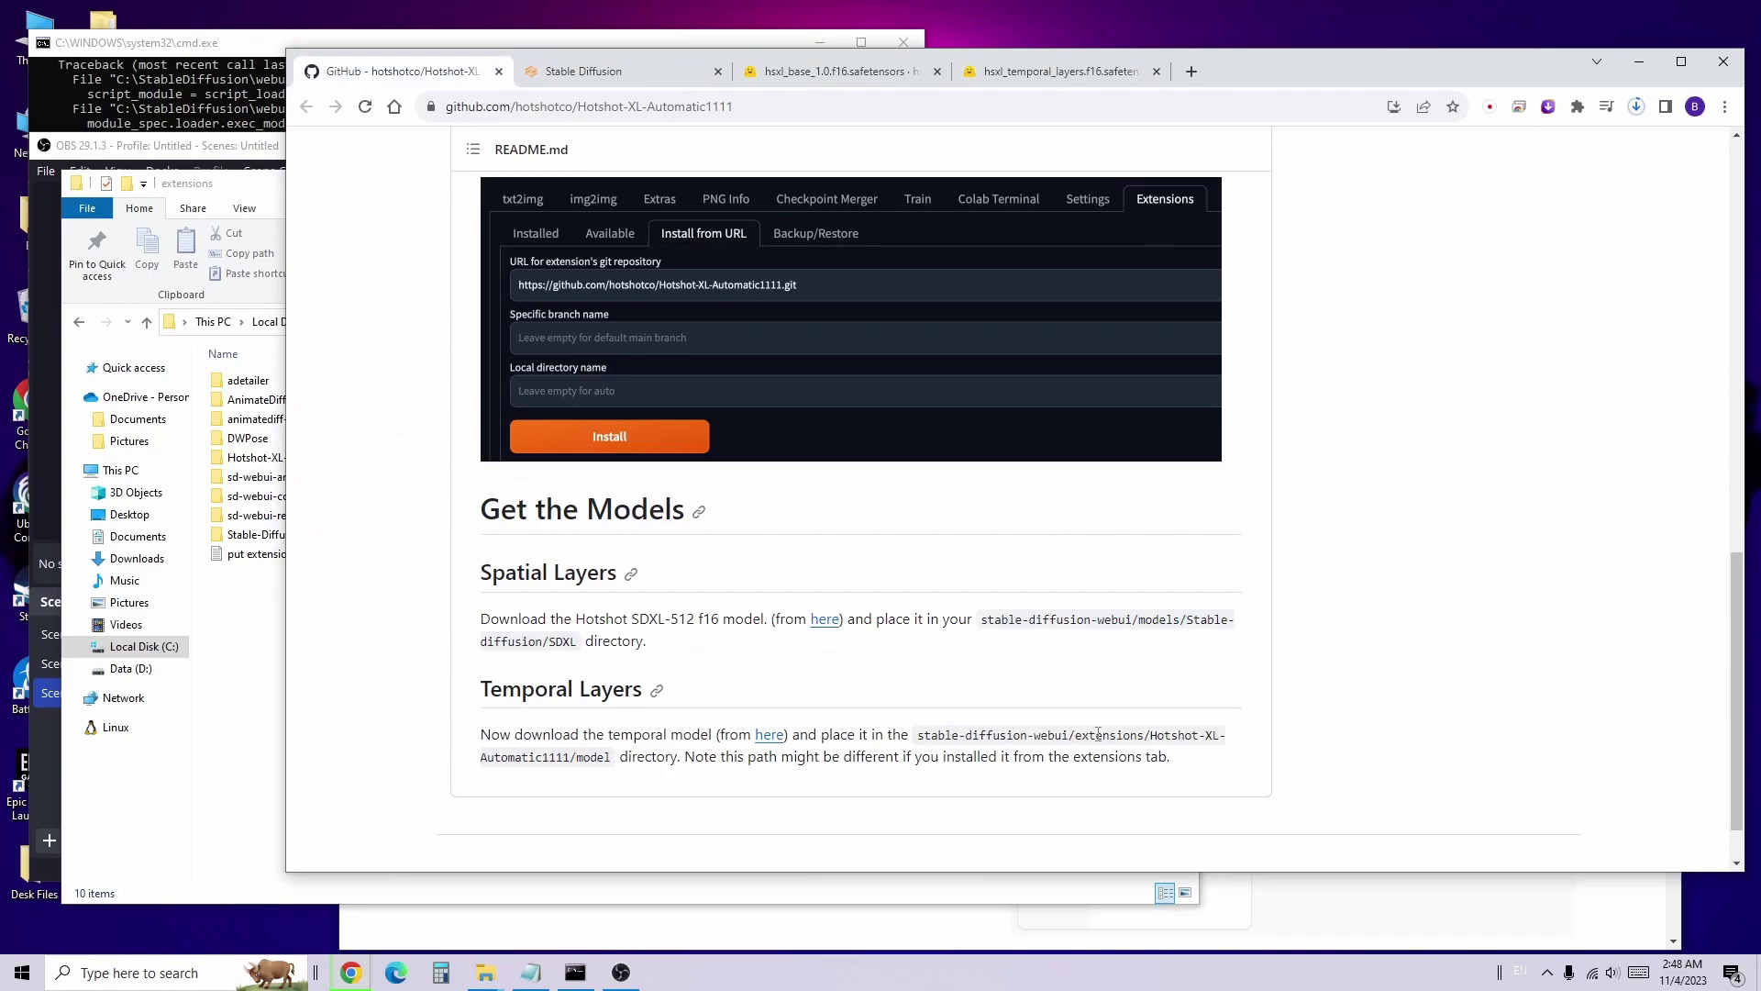
- Open Hotshot-XL-Automatic1111's empty model subfolder and show the hsxl_temporal_layers Hugging Face page
{"action": "left_click", "coordinate": [275, 570]}
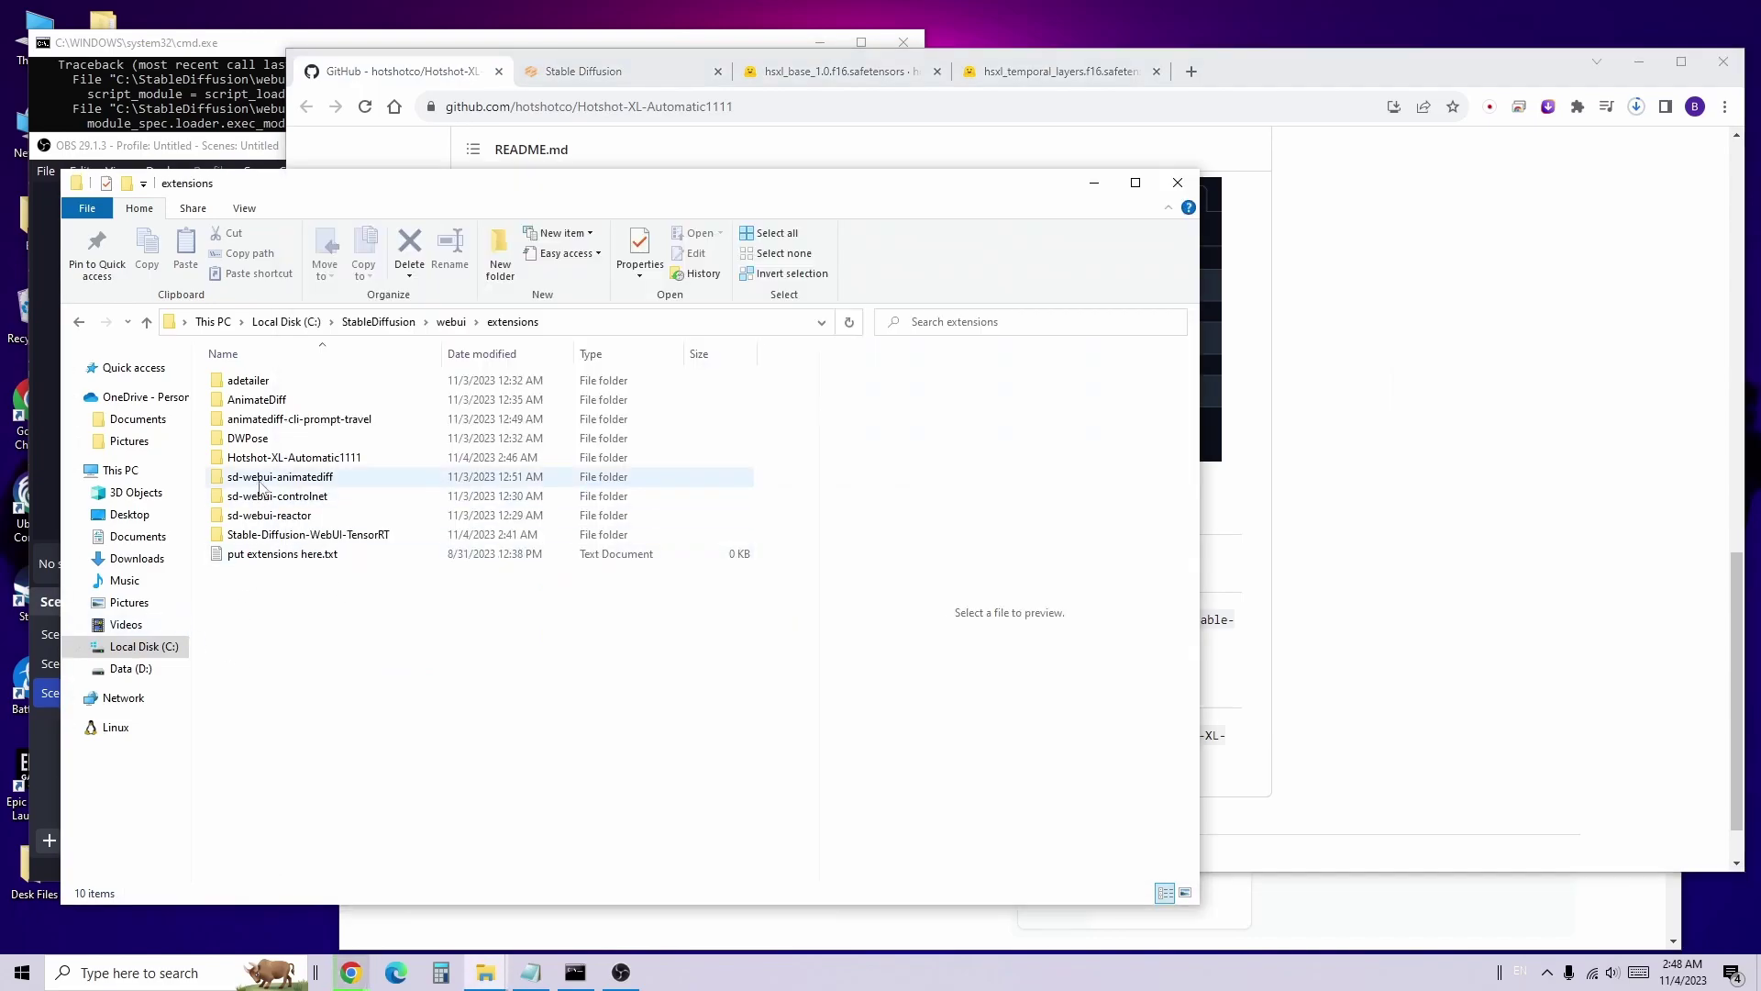
{"action": "left_click", "coordinate": [278, 459]}
{"action": "double_click", "coordinate": [278, 459]}
{"action": "double_click", "coordinate": [323, 422]}
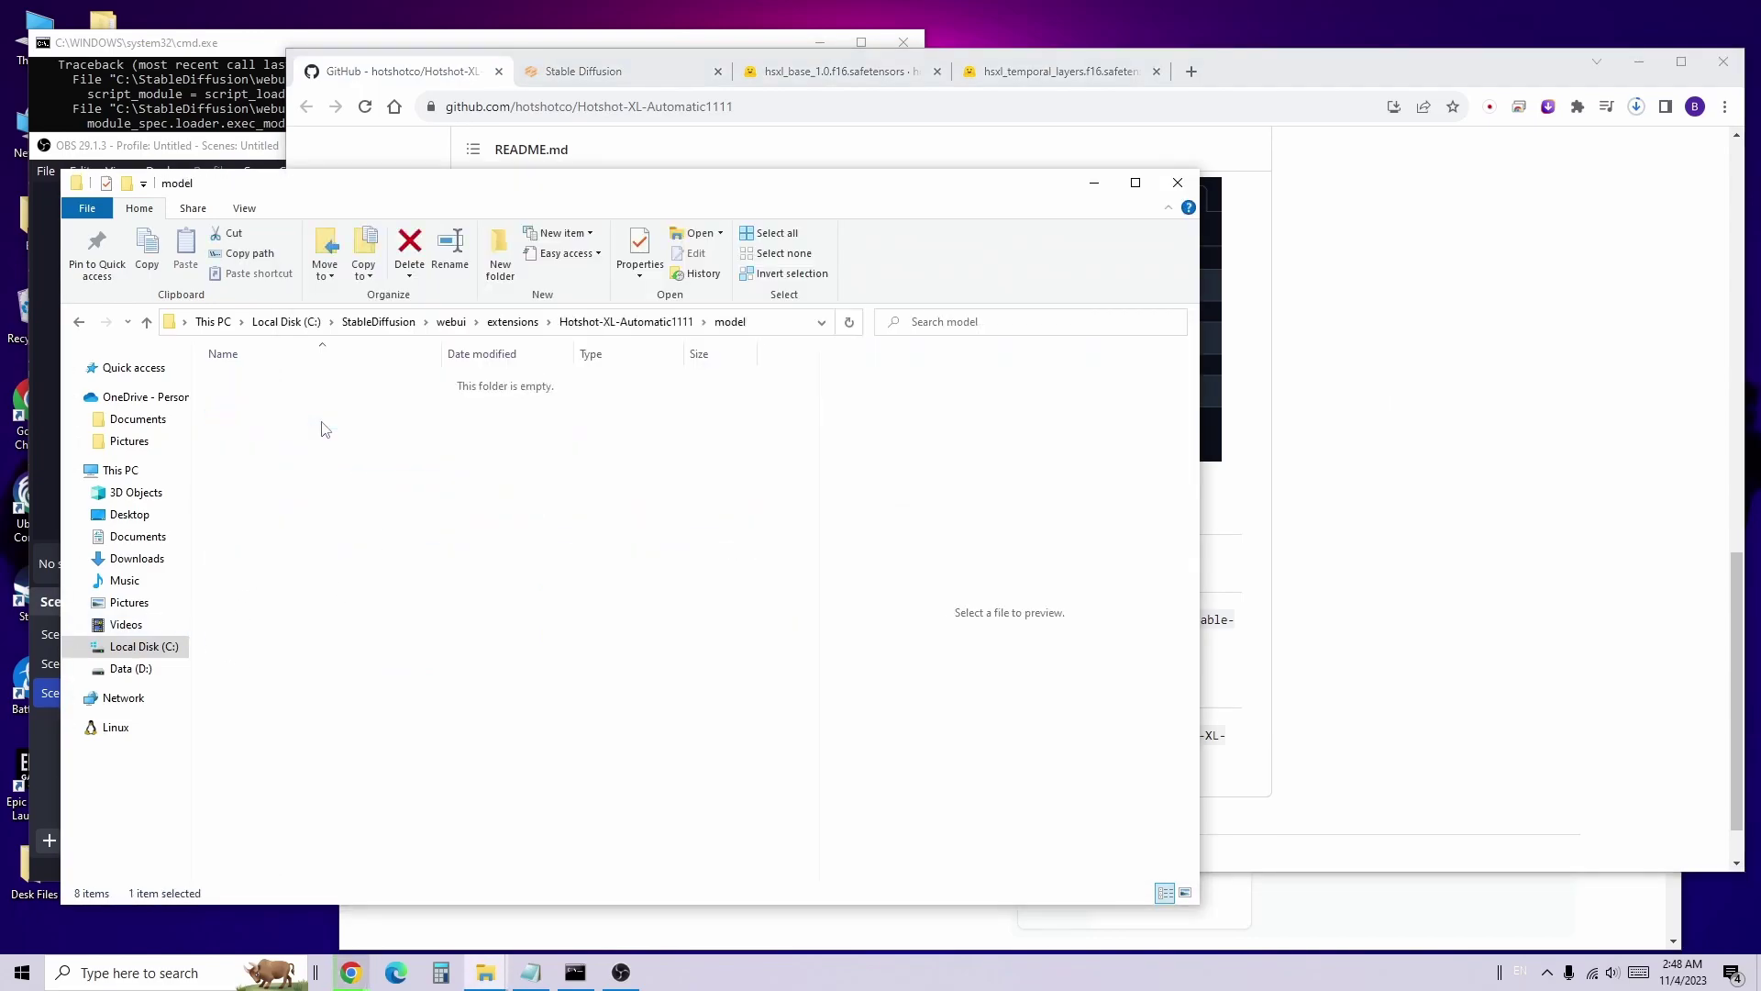
{"action": "left_click", "coordinate": [1055, 57]}
{"action": "left_click", "coordinate": [1069, 71]}
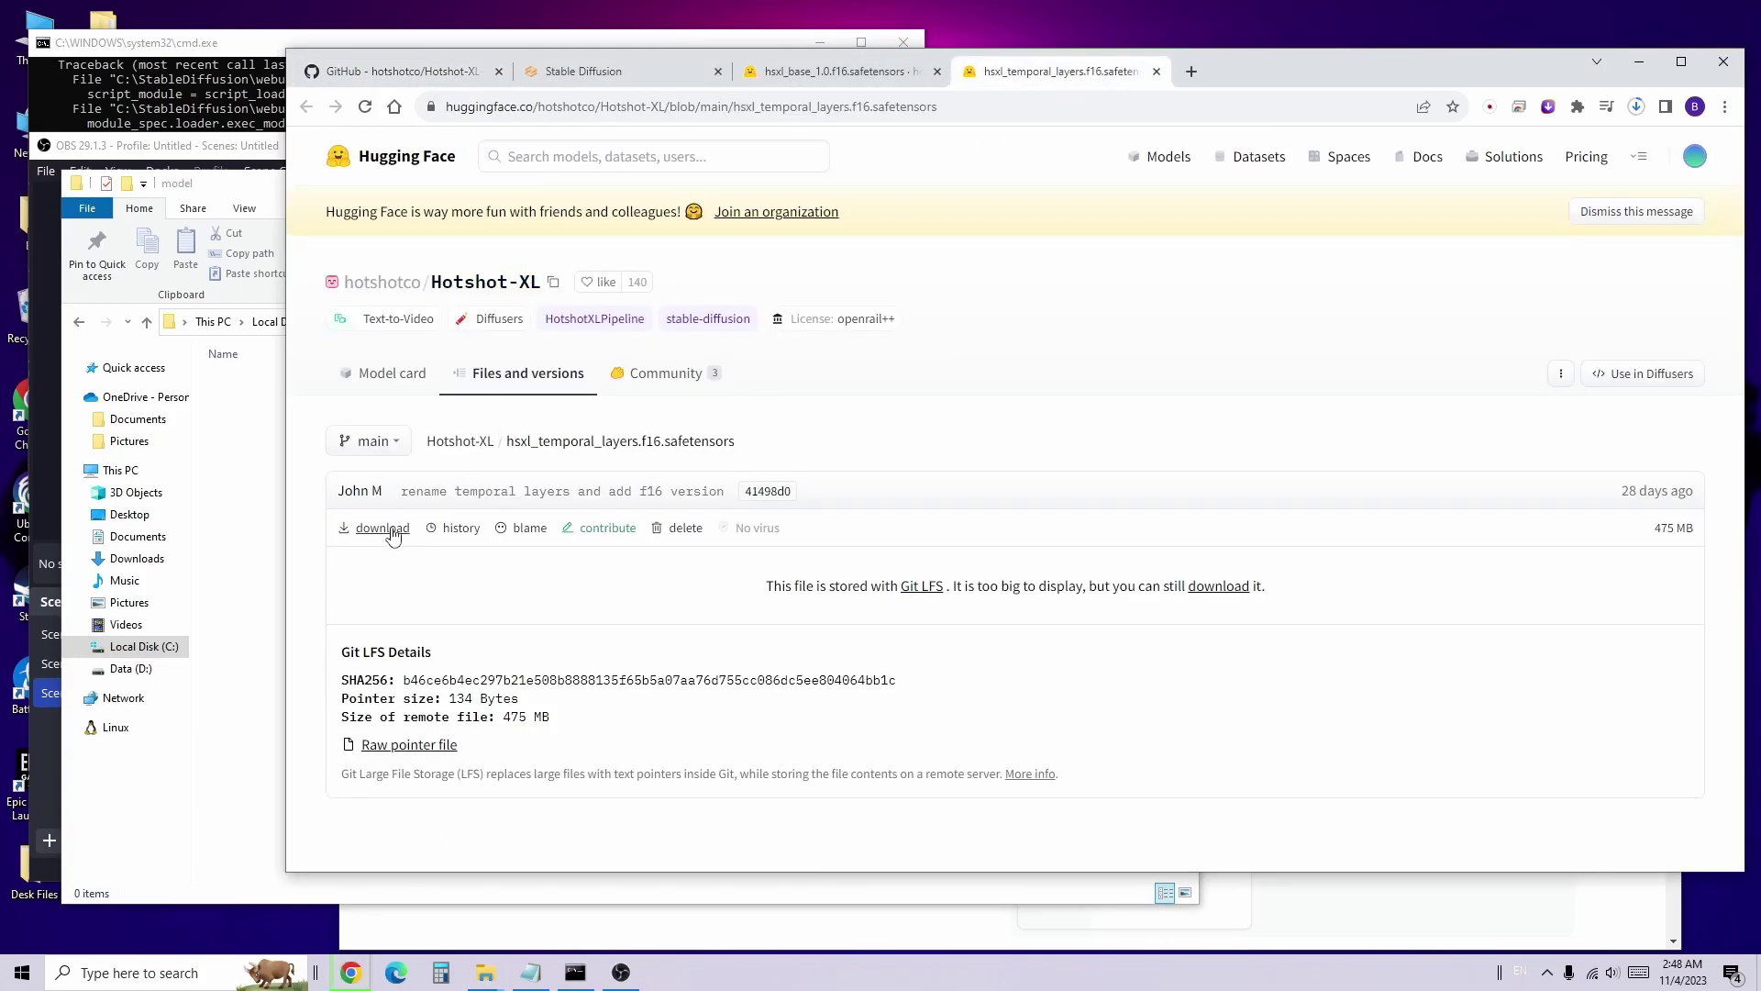
- Save hsxl_temporal_layers.f16.safetensors into the Hotshot-XL model folder, then close both model tabs
{"action": "left_click", "coordinate": [260, 449]}
{"action": "left_click", "coordinate": [785, 325]}
{"action": "key", "text": "ctrl+c"}
{"action": "left_click", "coordinate": [1282, 386]}
{"action": "left_click", "coordinate": [379, 538]}
{"action": "left_click", "coordinate": [970, 94]}
{"action": "key", "text": "ctrl+v"}
{"action": "key", "text": "Return"}
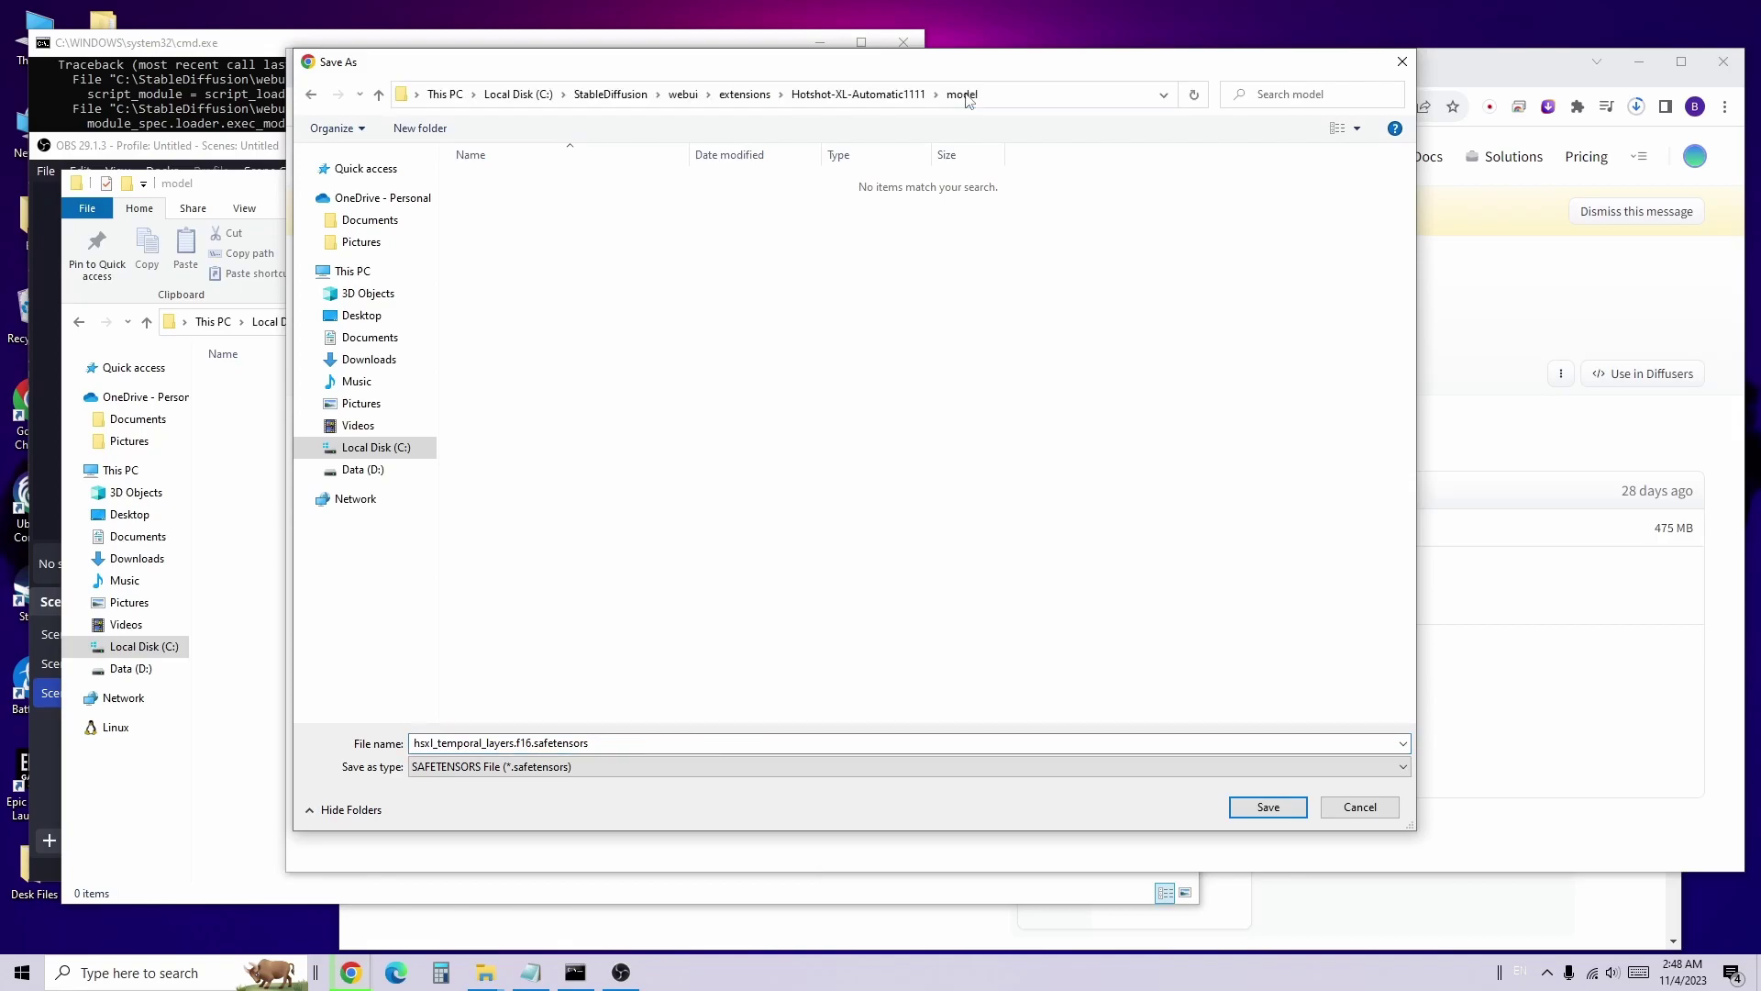
{"action": "left_click", "coordinate": [1268, 806]}
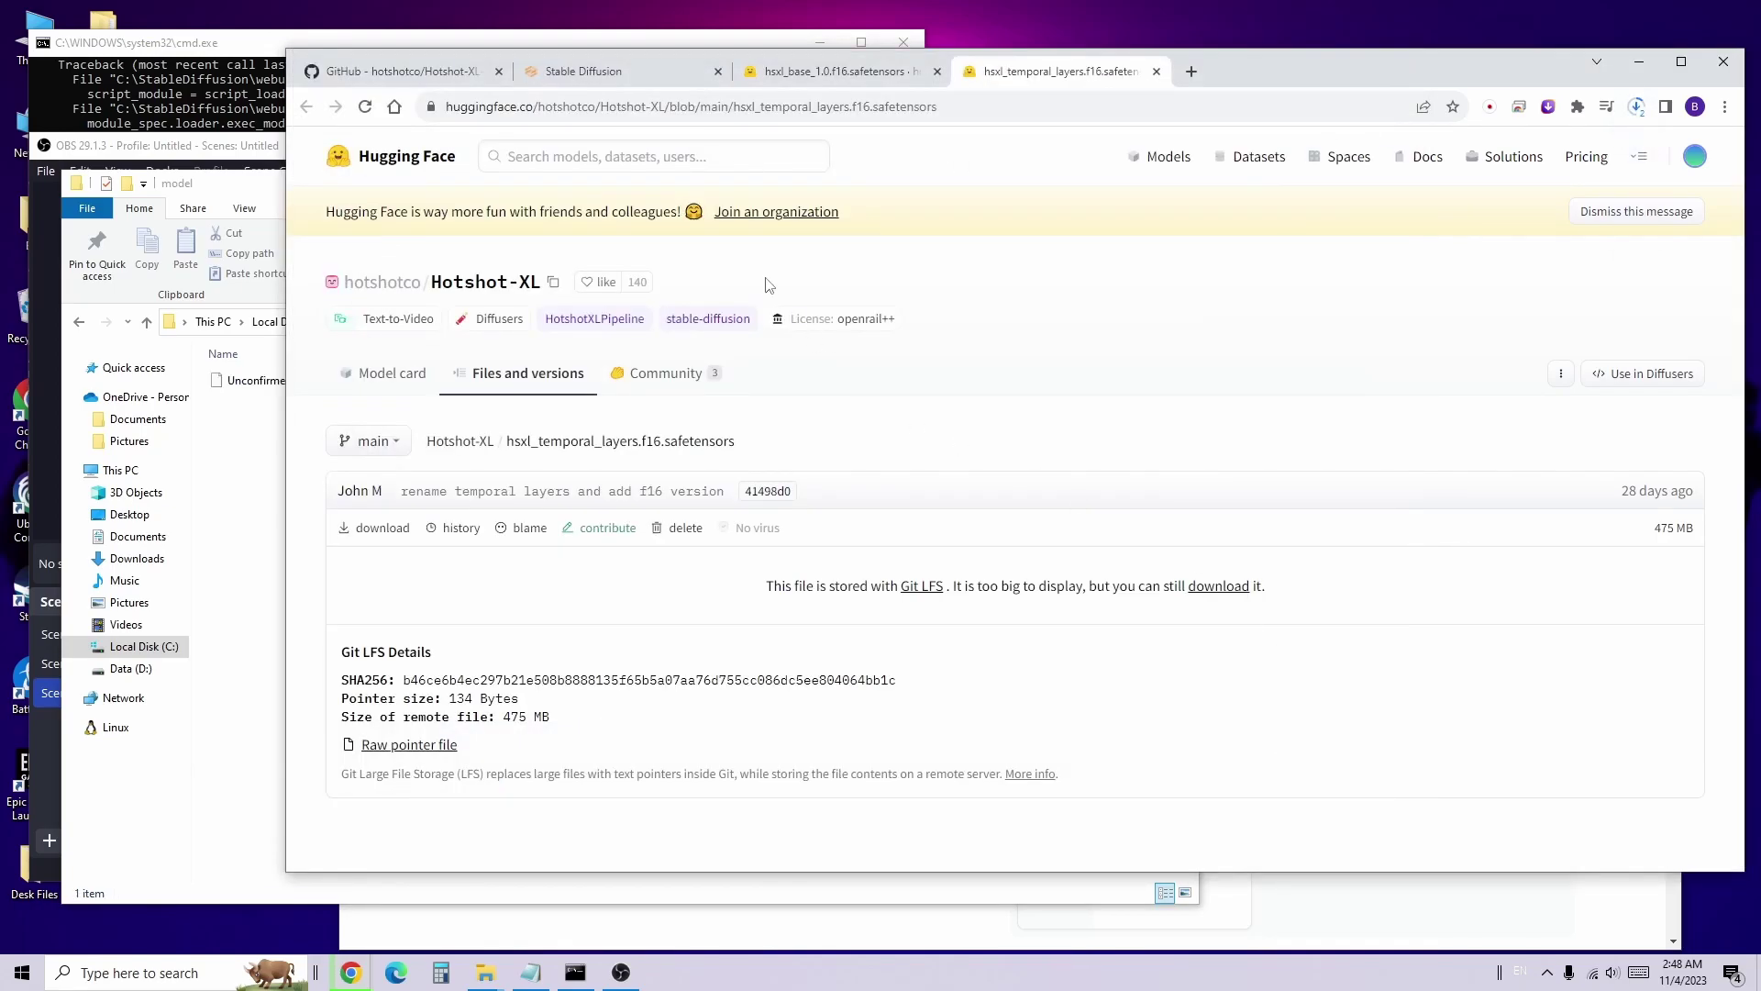
{"action": "left_click", "coordinate": [936, 71]}
{"action": "left_click", "coordinate": [936, 70]}
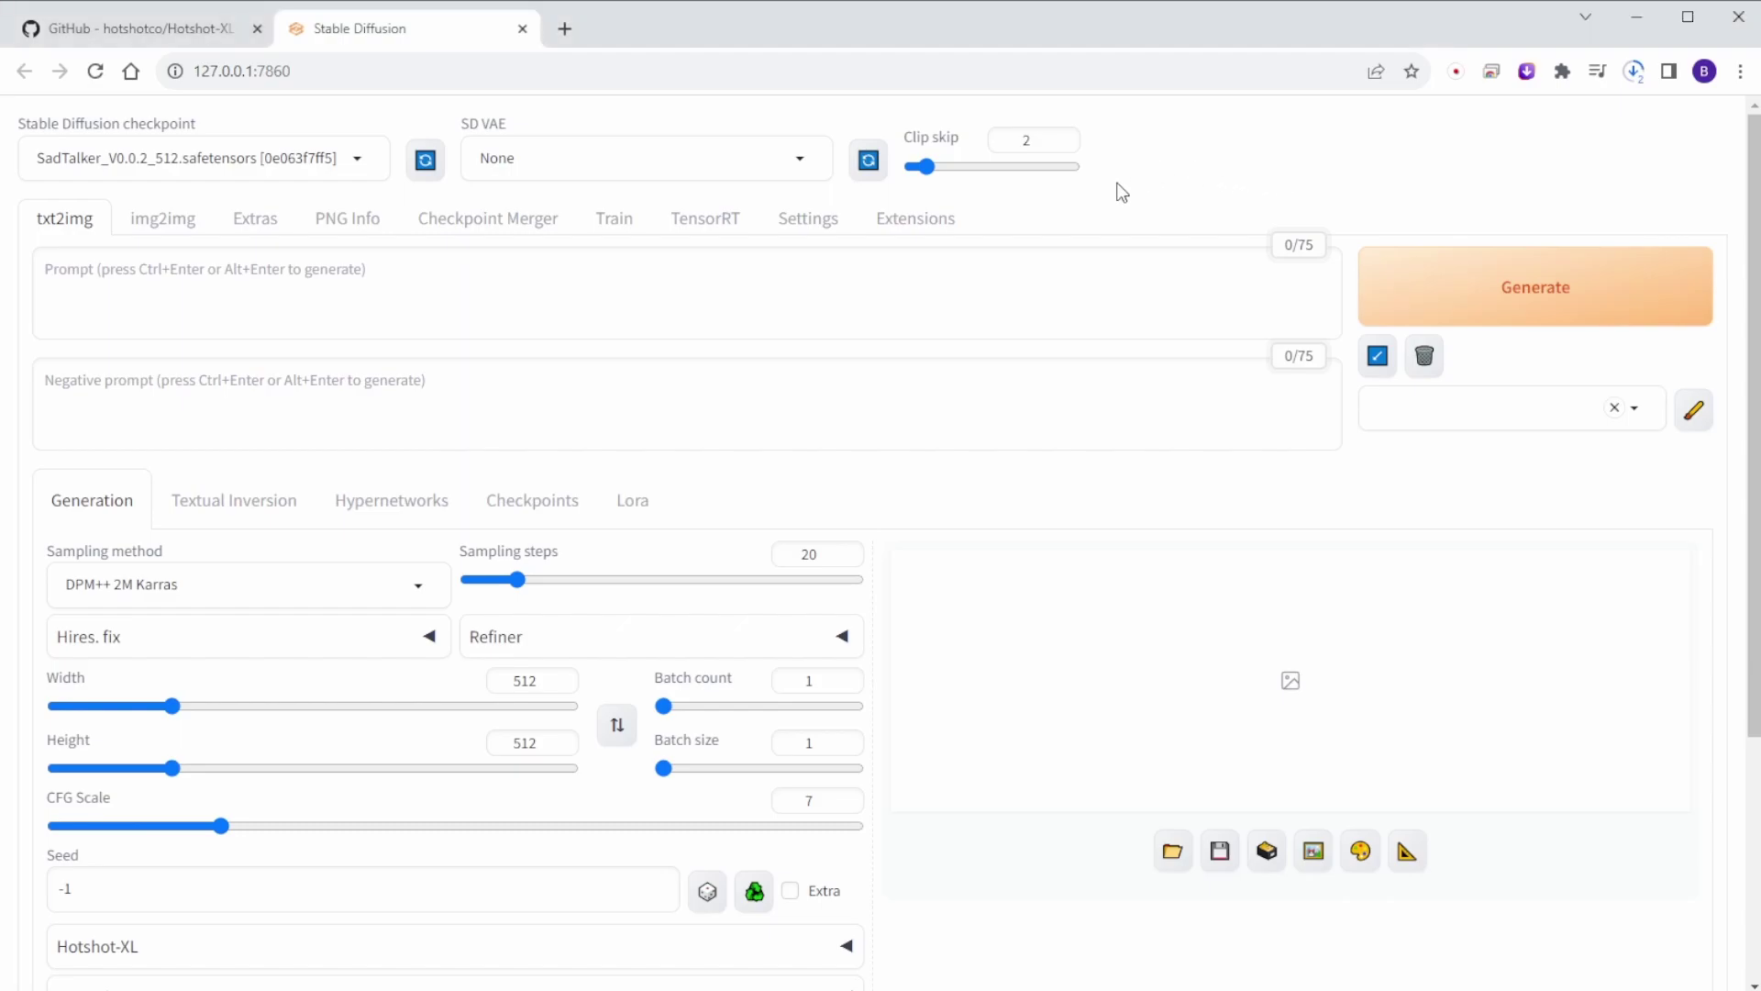
- Apply the installed extensions, restart the UI, and scroll down to the Hotshot-XL section
{"action": "left_click", "coordinate": [916, 218]}
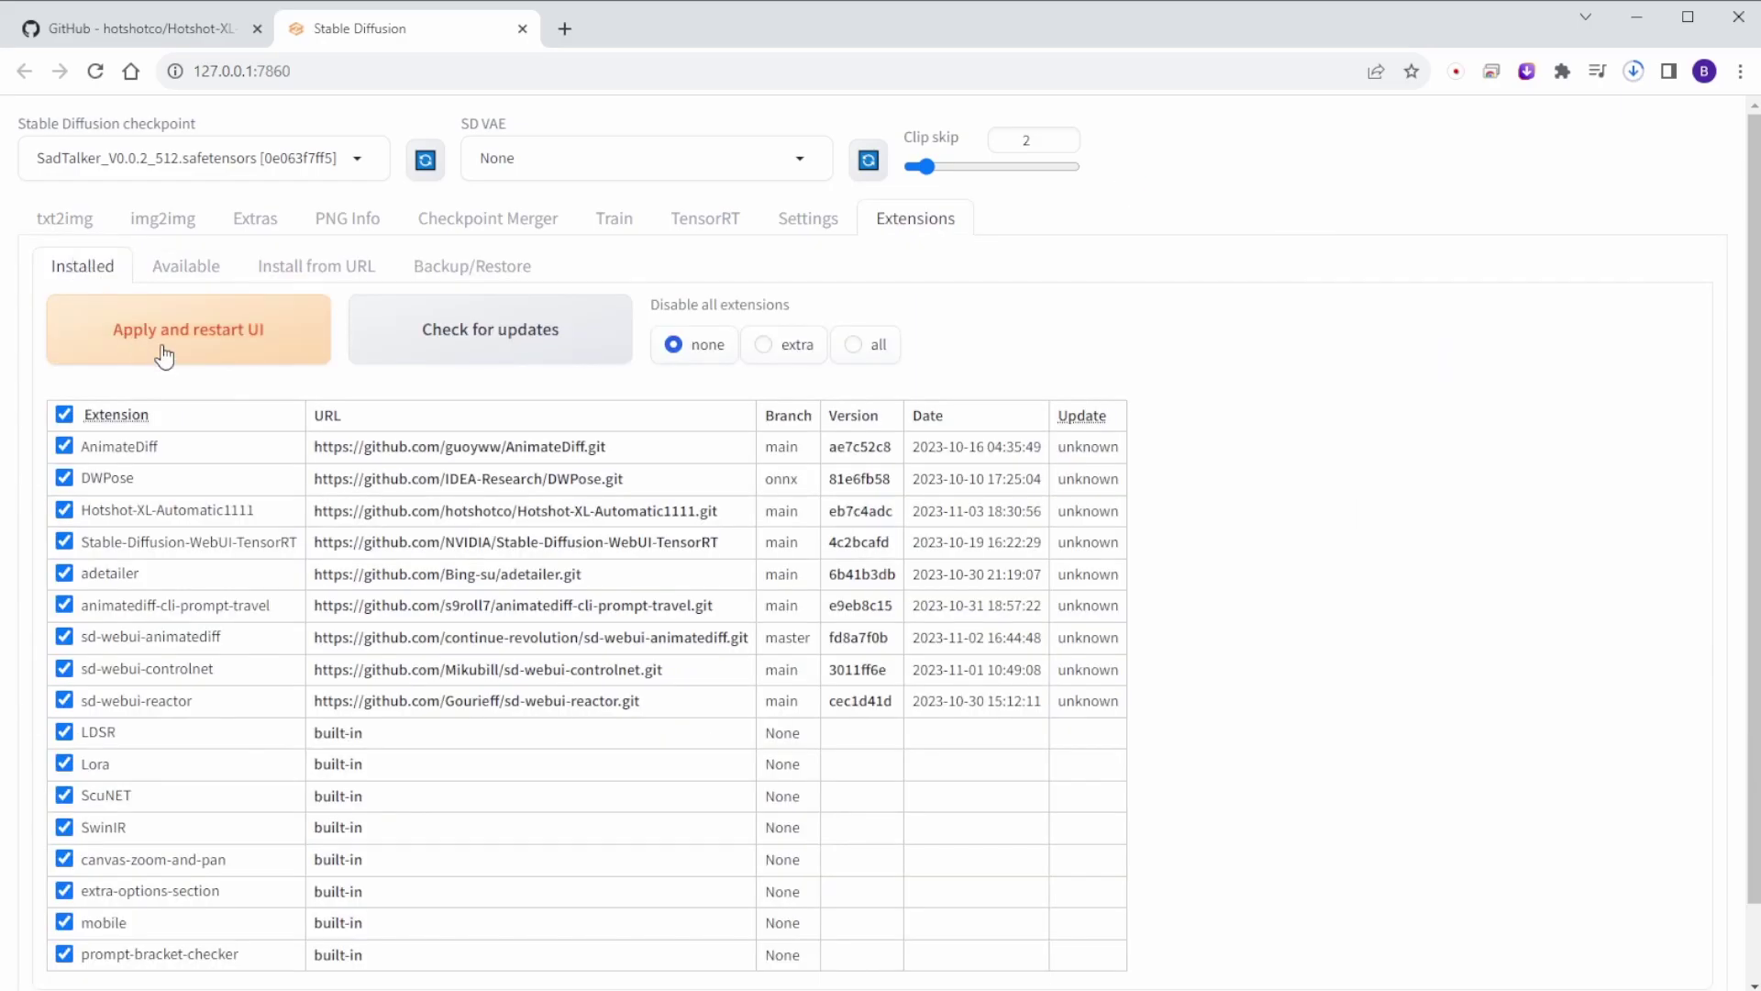
{"action": "left_click", "coordinate": [164, 354]}
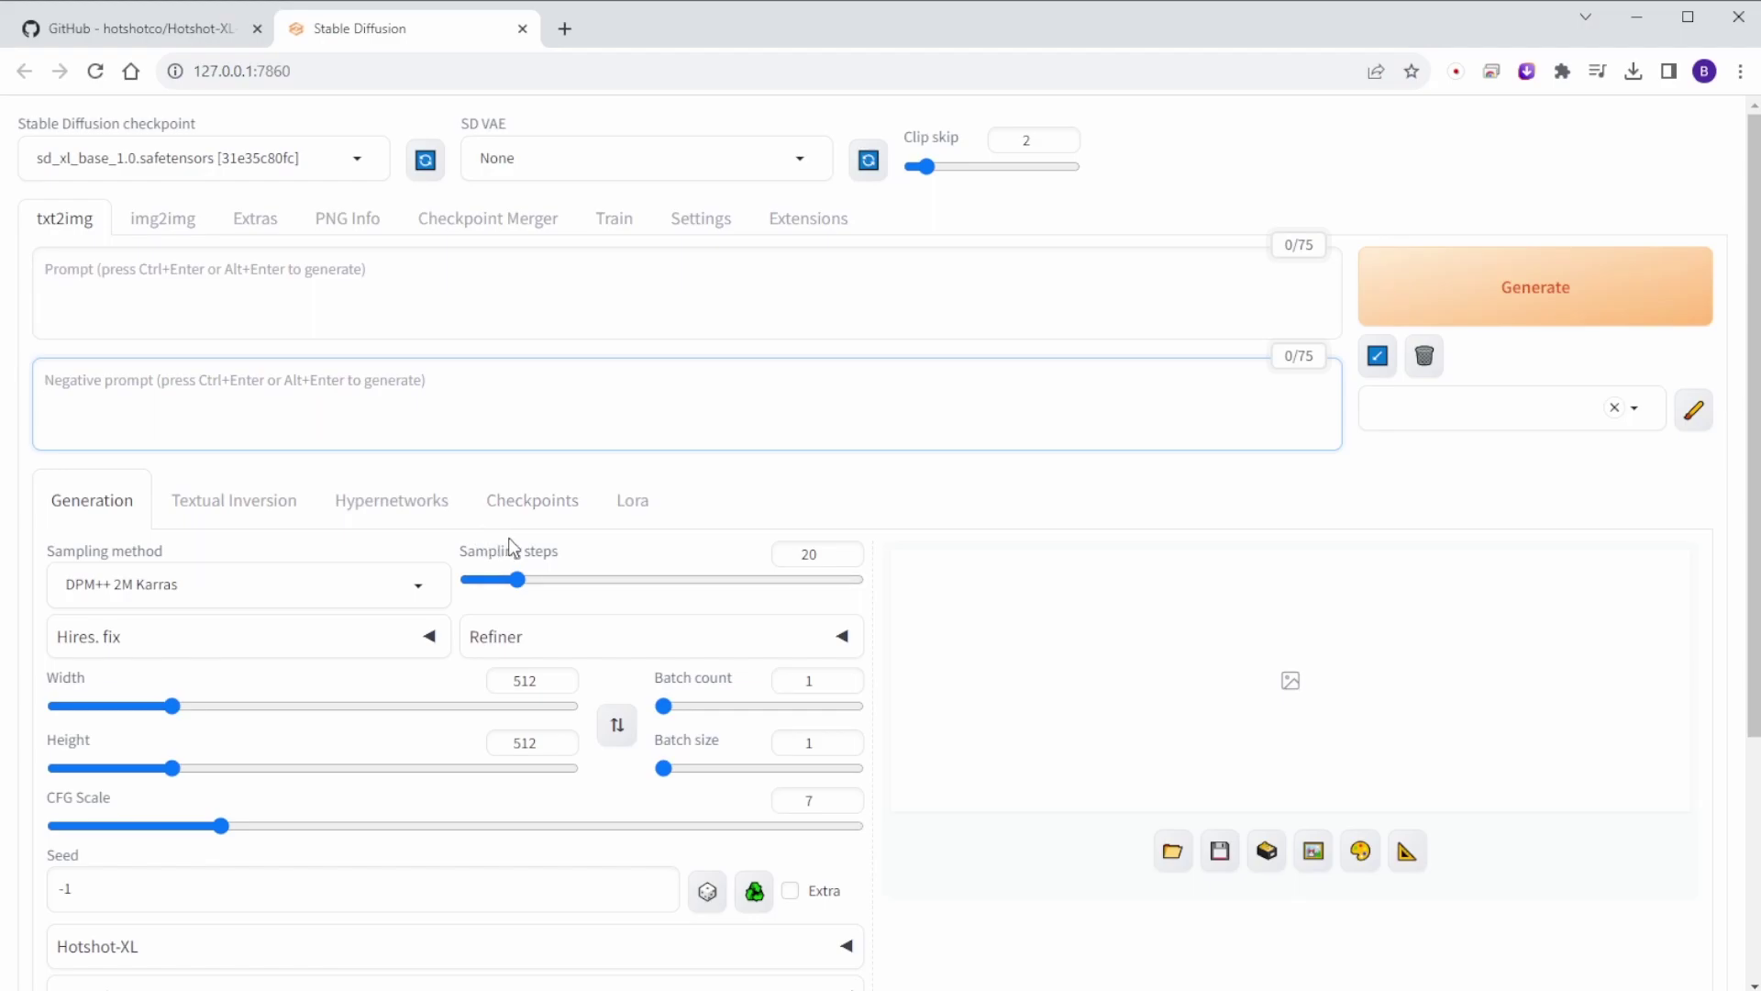
{"action": "scroll", "coordinate": [508, 538], "scroll_direction": "down", "scroll_amount": 3}
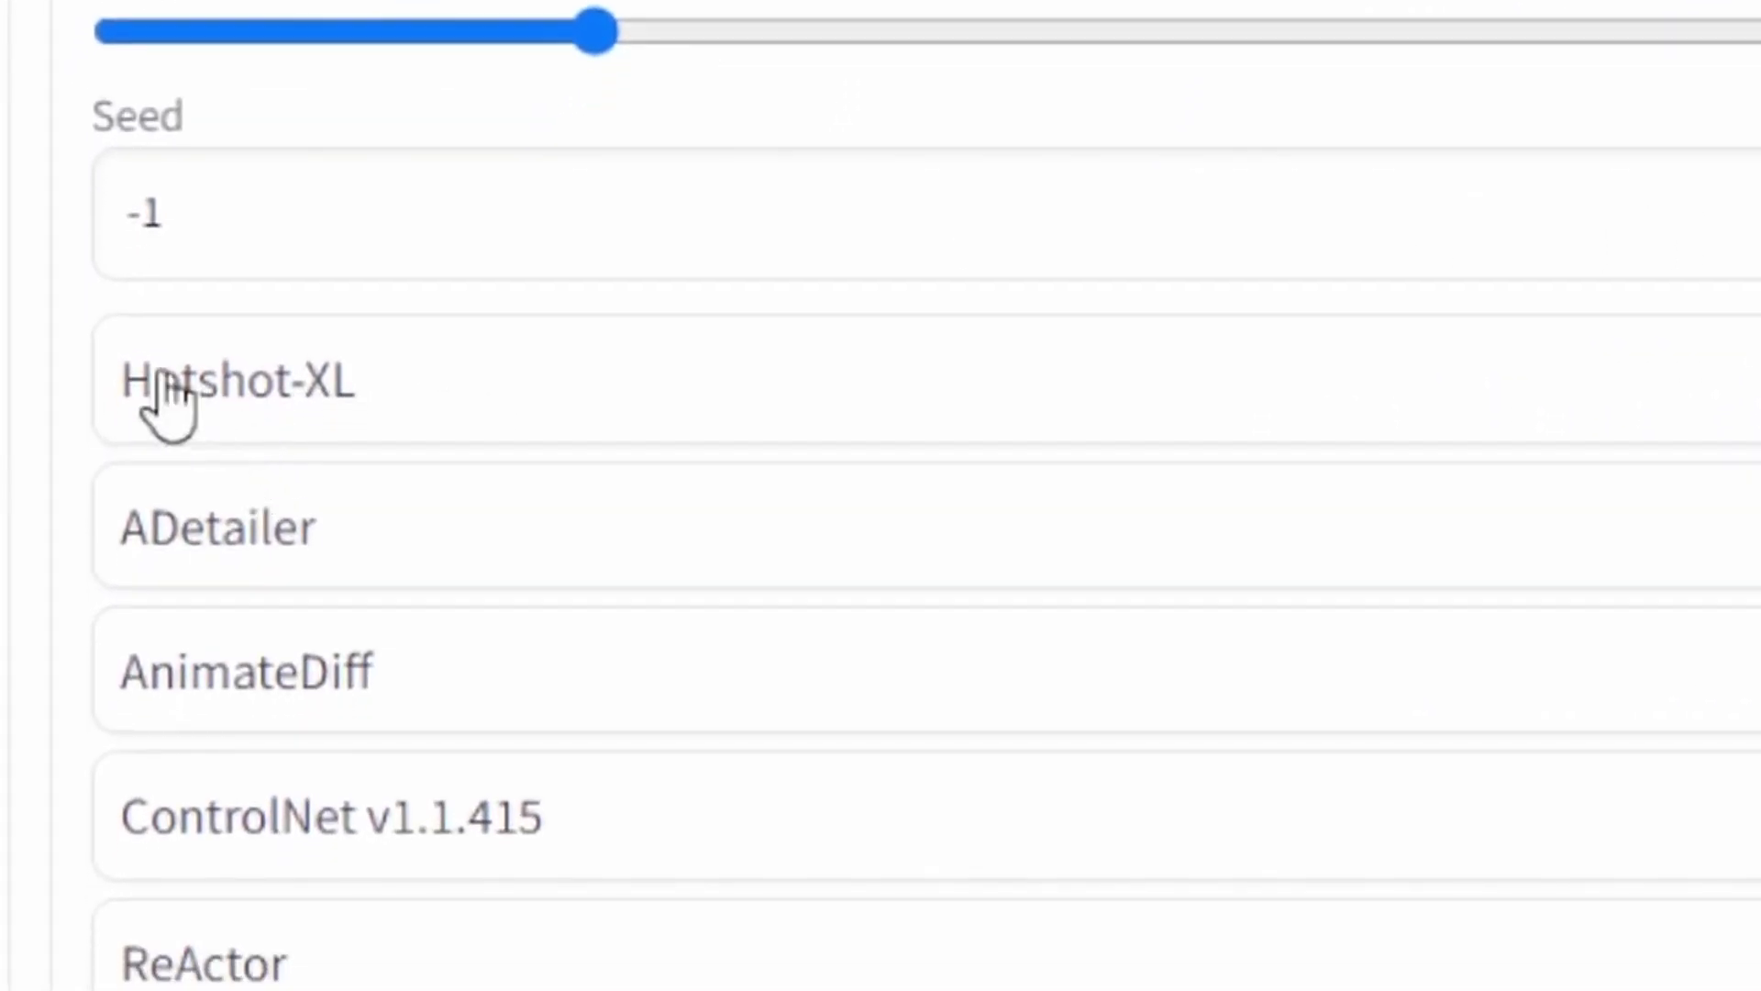
- Expand Hotshot-XL, select hsxl_temporal_layers.f16.safetensors, and review the 8-frame, 8 FPS GIF settings
{"action": "left_click", "coordinate": [408, 427]}
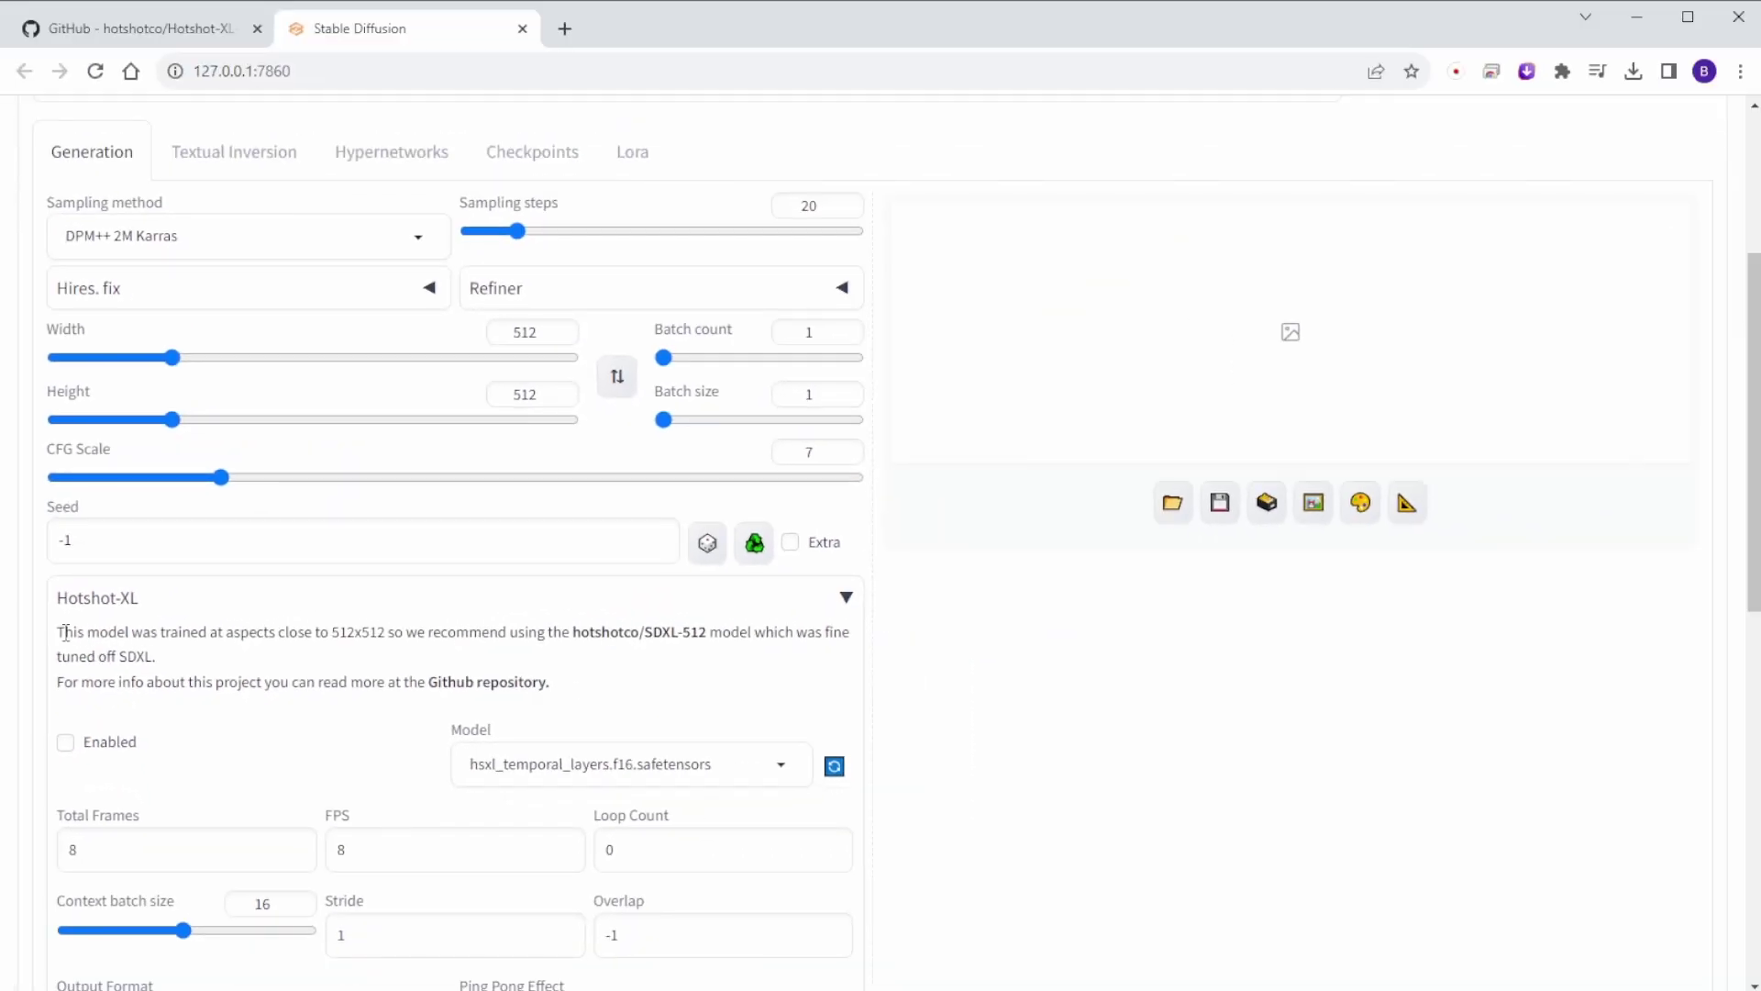
{"action": "left_click_drag", "start_coordinate": [64, 632], "coordinate": [391, 640]}
{"action": "left_click", "coordinate": [387, 640]}
{"action": "scroll", "coordinate": [749, 646], "scroll_direction": "down", "scroll_amount": 1}
{"action": "left_click", "coordinate": [749, 646]}
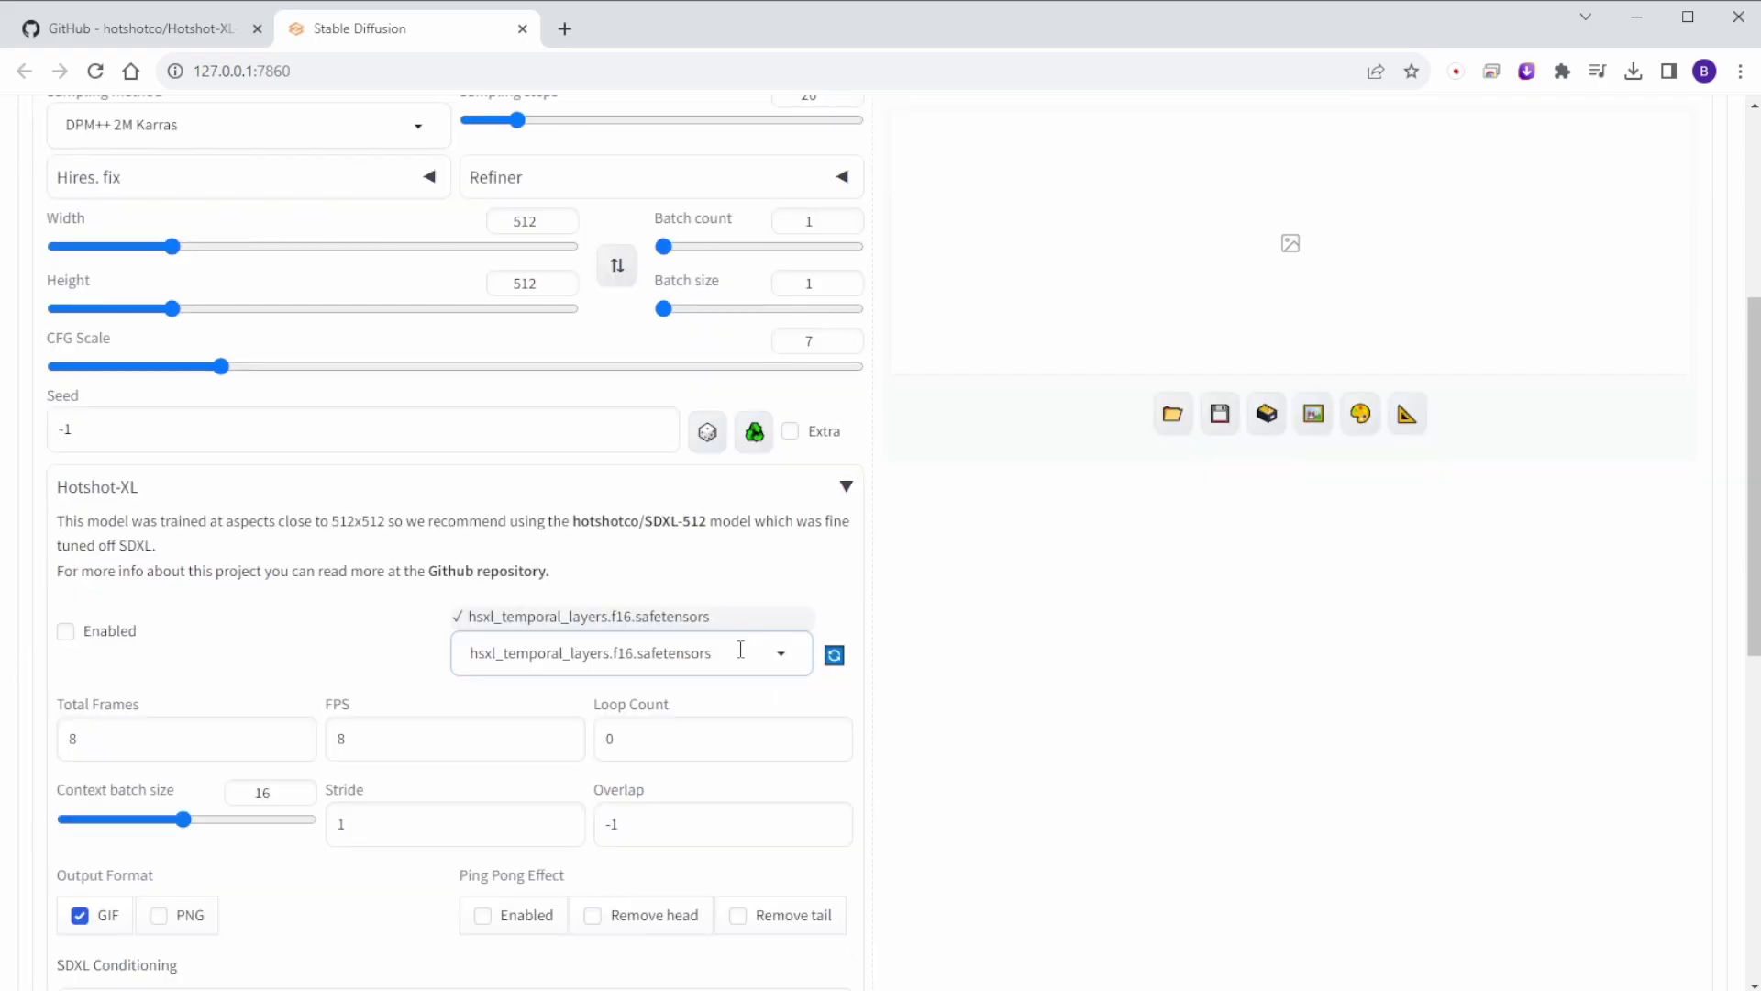
{"action": "left_click", "coordinate": [894, 647]}
{"action": "scroll", "coordinate": [683, 650], "scroll_direction": "down", "scroll_amount": 2}
{"action": "scroll", "coordinate": [677, 653], "scroll_direction": "down", "scroll_amount": 2}
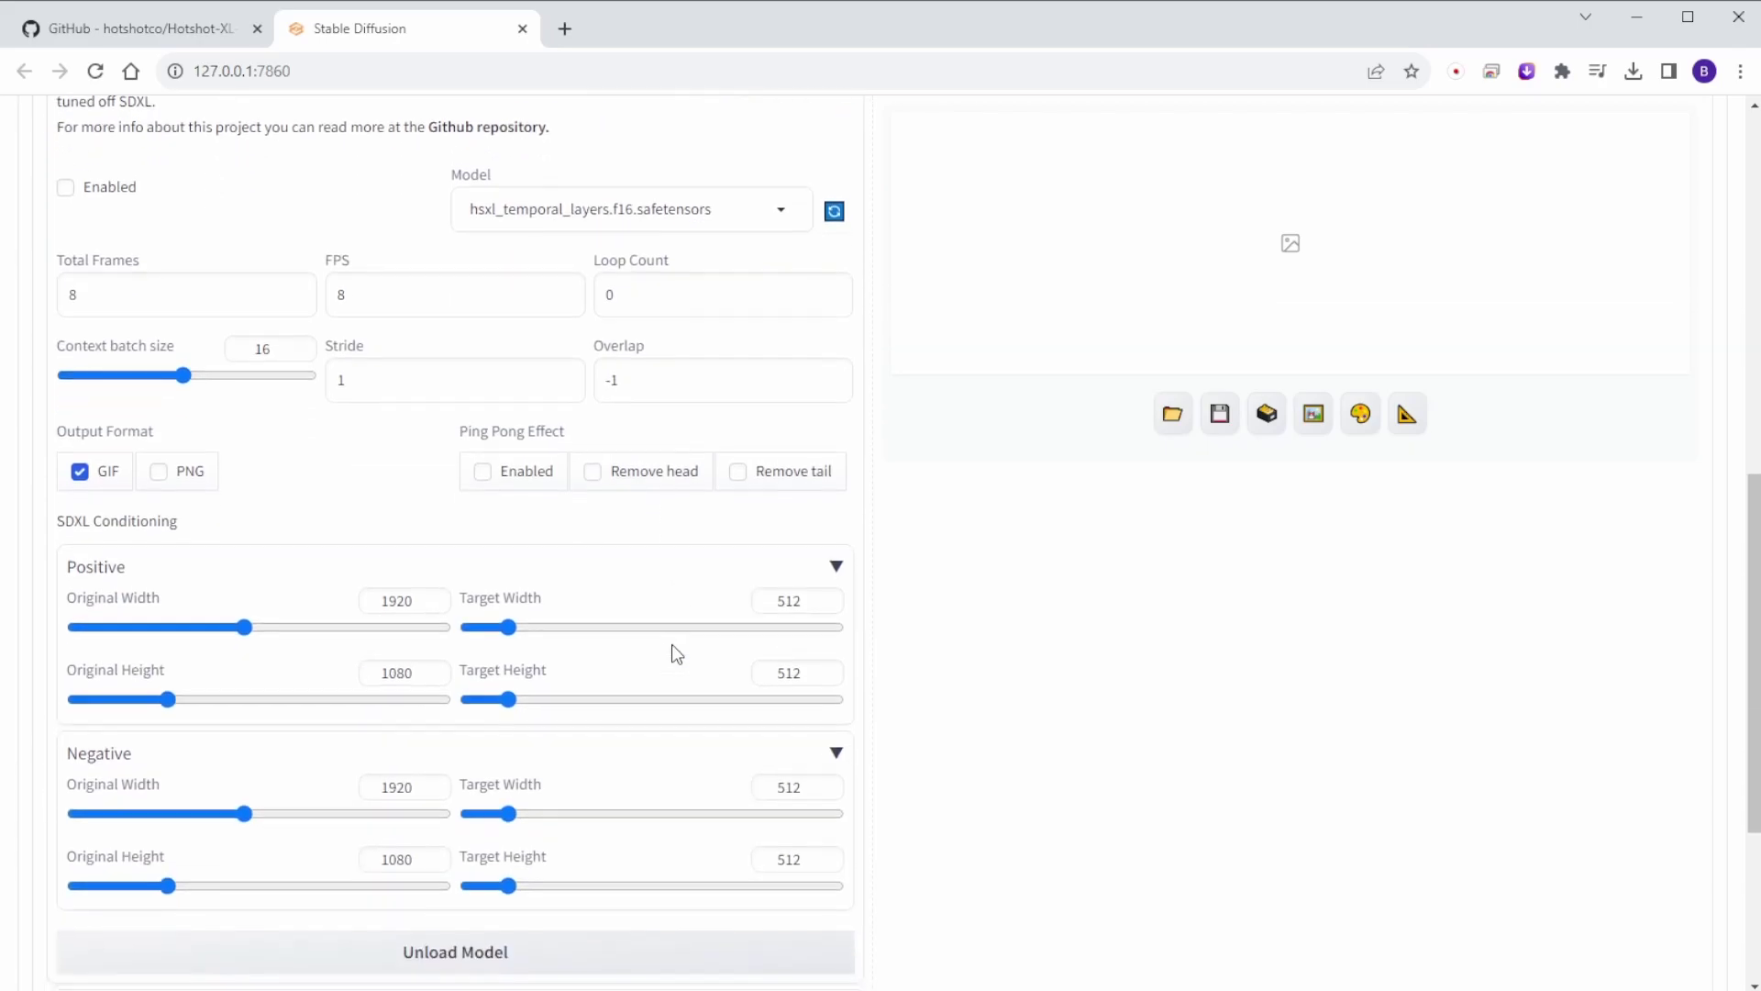
{"action": "scroll", "coordinate": [644, 655], "scroll_direction": "down", "scroll_amount": 1}
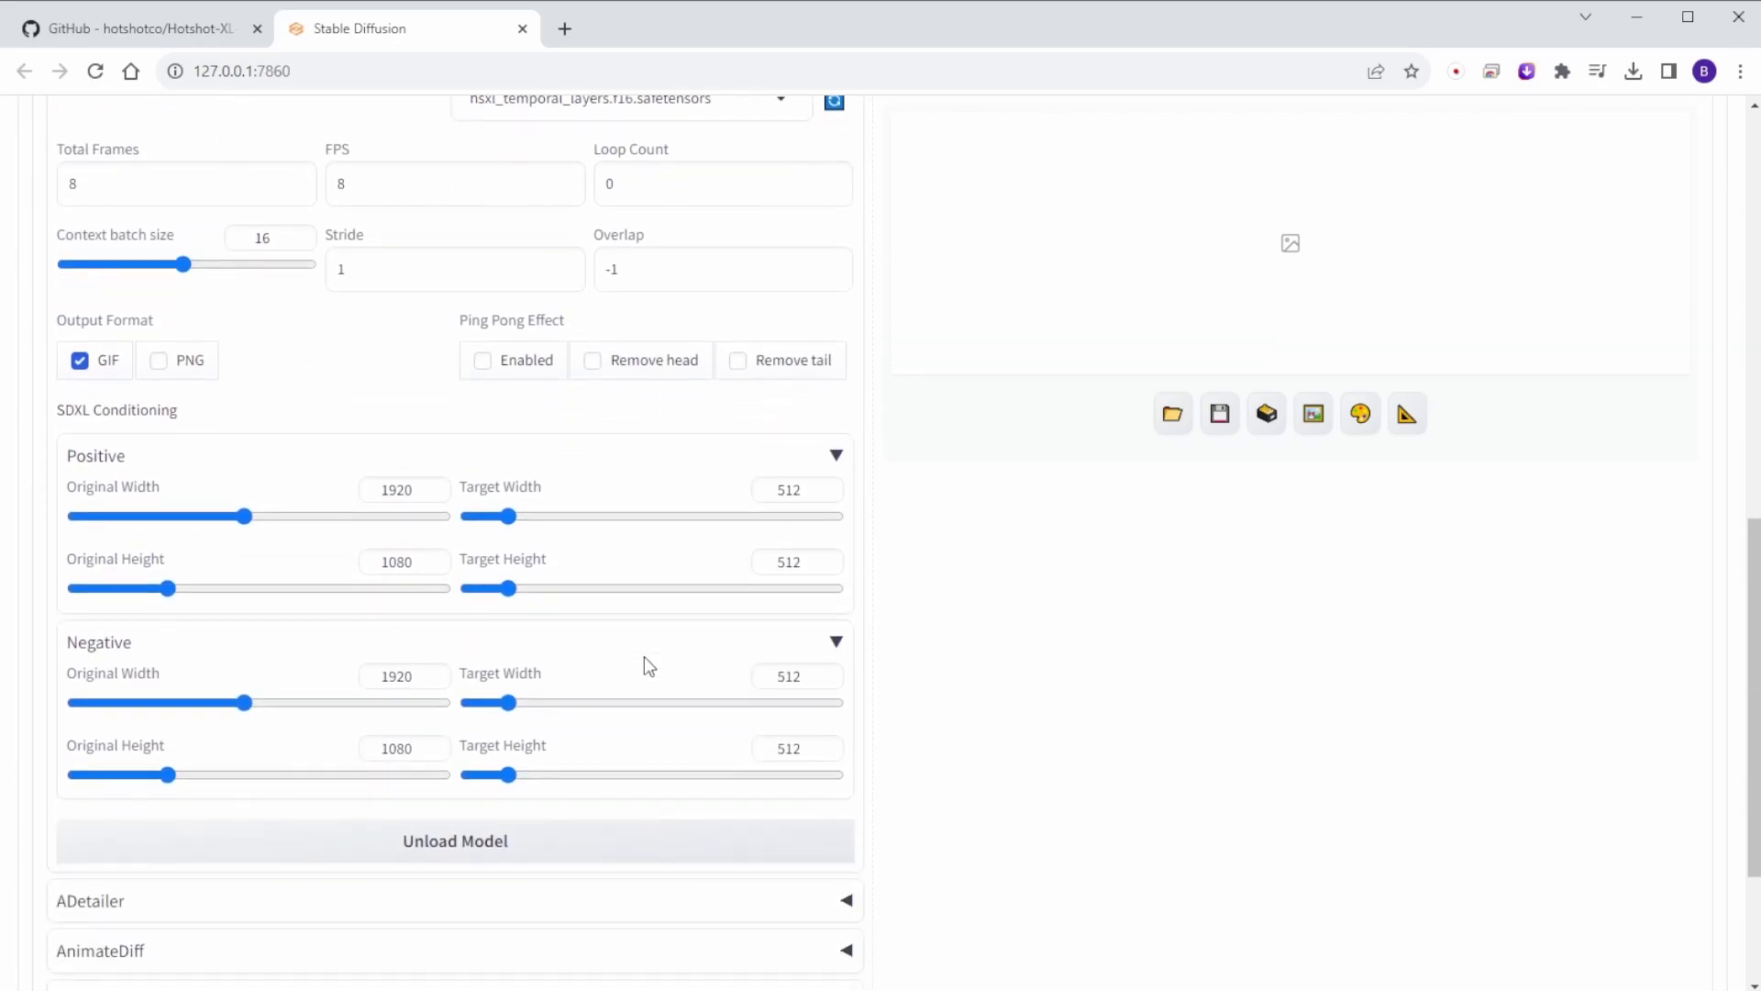
{"action": "scroll", "coordinate": [278, 515], "scroll_direction": "up", "scroll_amount": 2}
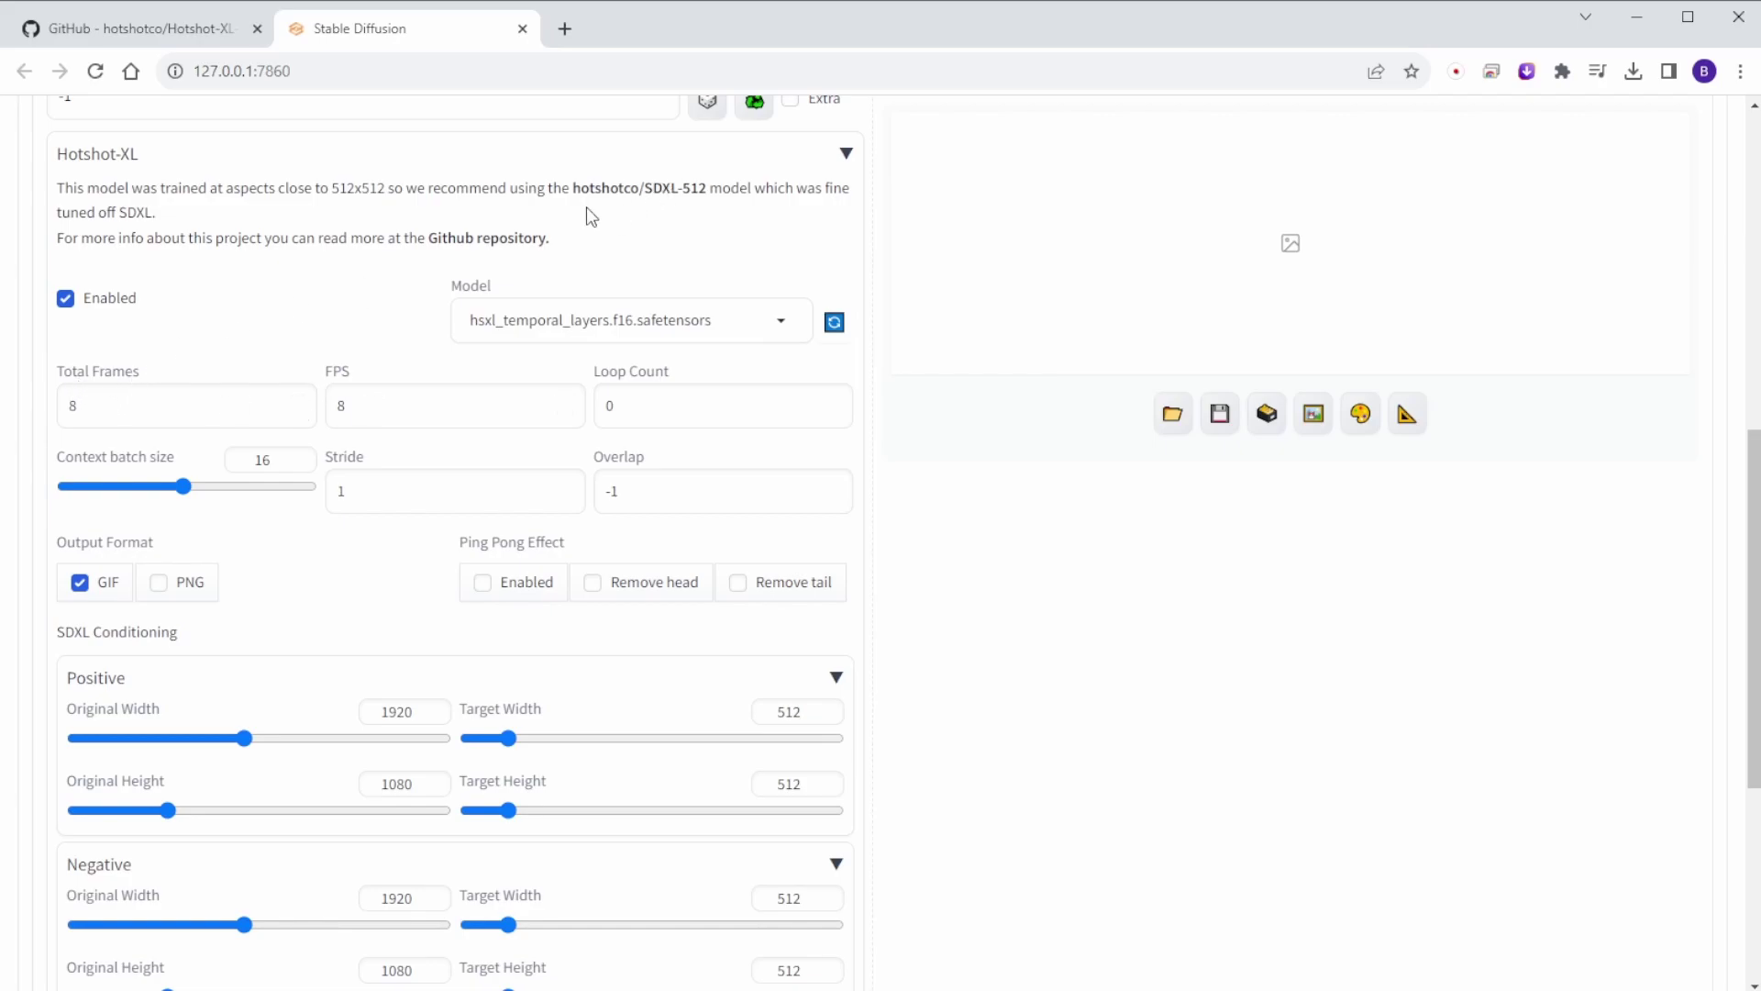
- Return to the Hotshot-XL README and follow its link to the SDXL-512 model card
{"action": "left_click", "coordinate": [157, 41]}
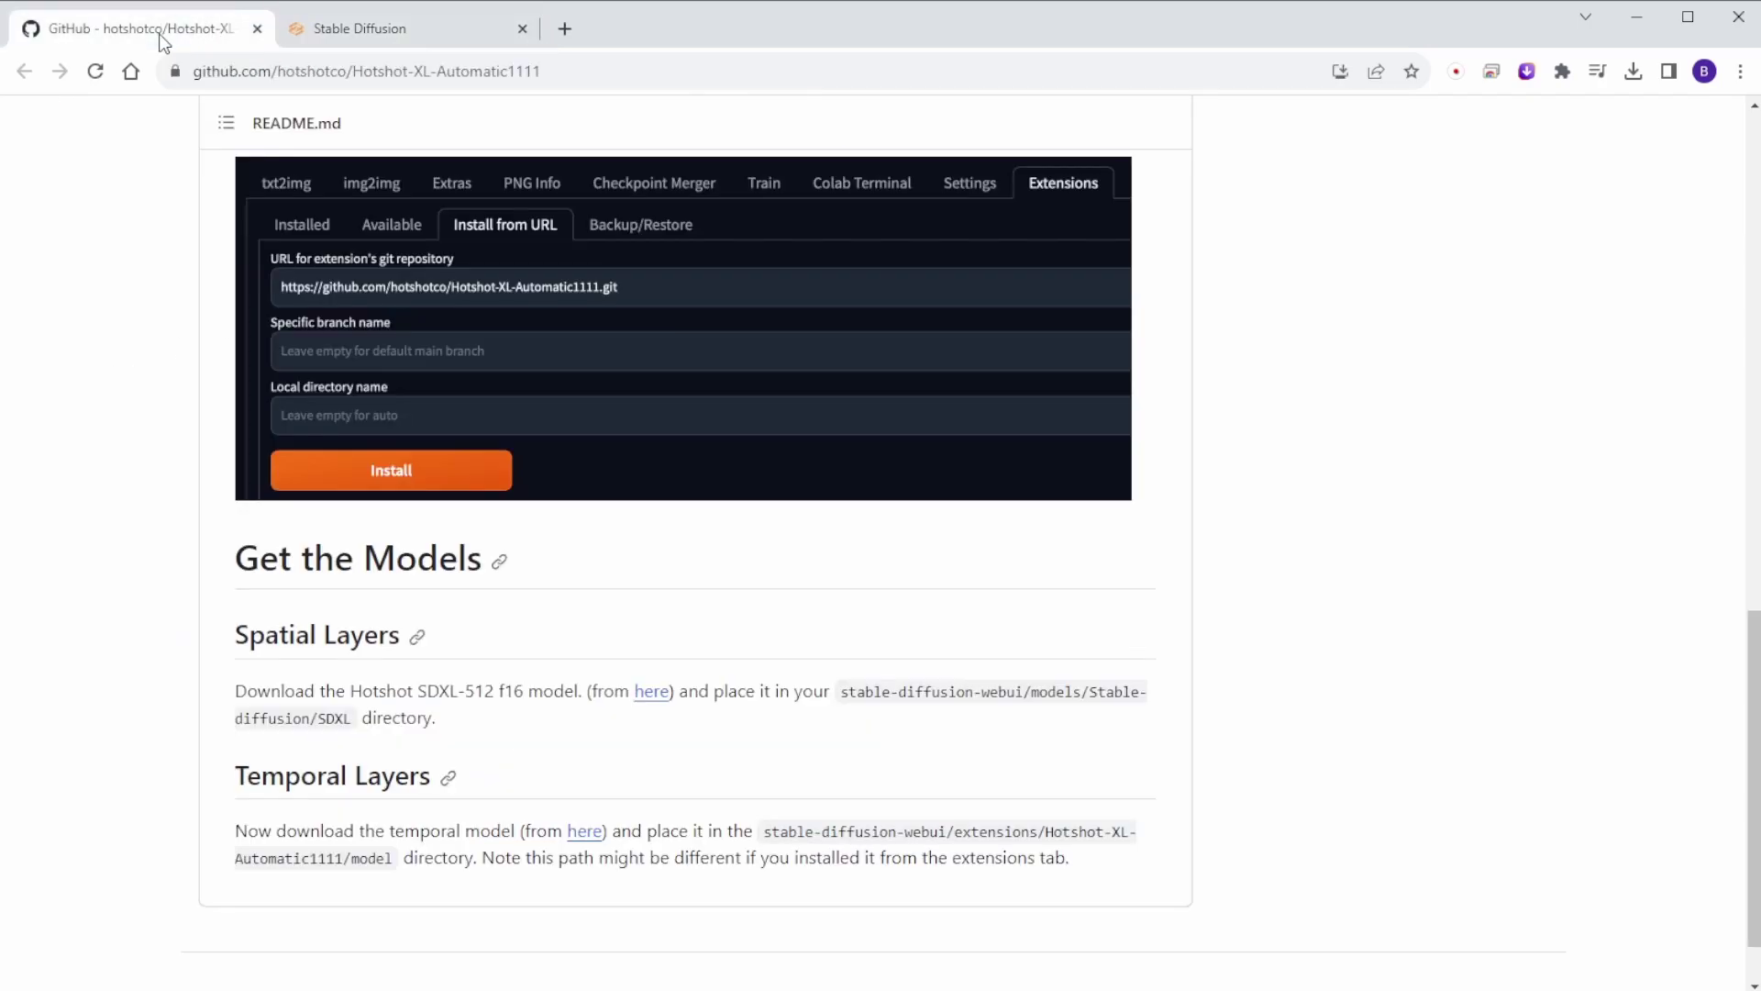
{"action": "scroll", "coordinate": [554, 670], "scroll_direction": "up", "scroll_amount": 7}
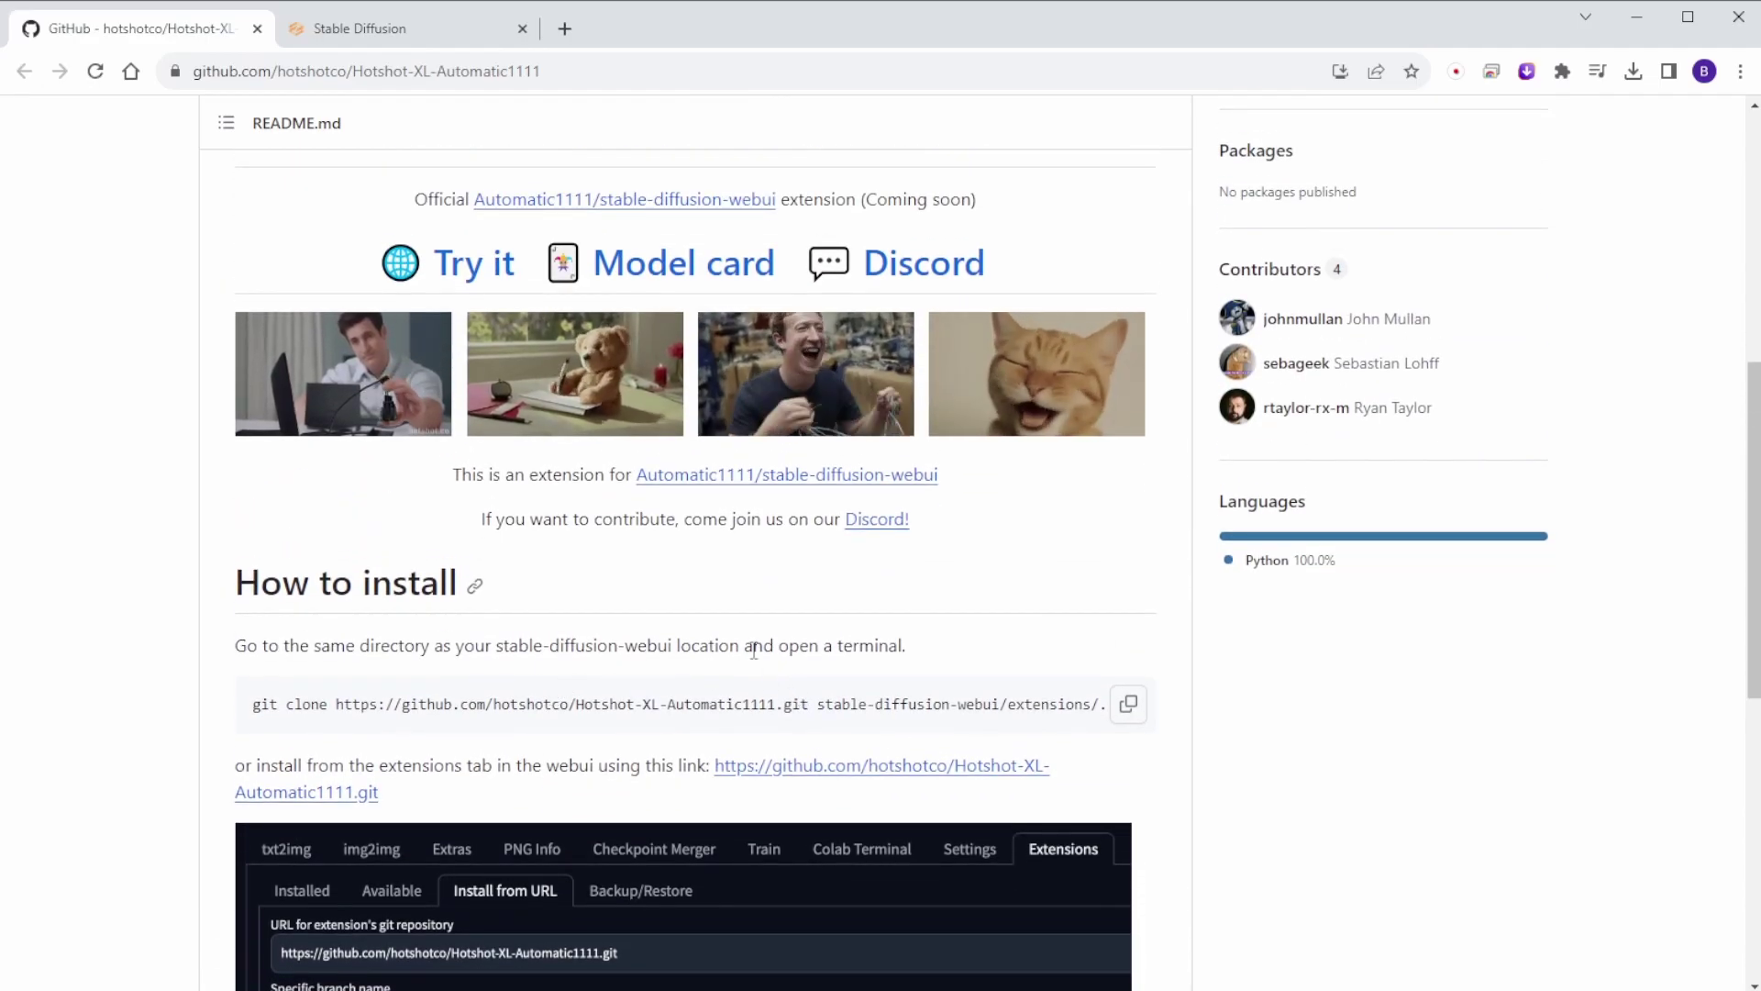
{"action": "scroll", "coordinate": [757, 647], "scroll_direction": "up", "scroll_amount": 2}
{"action": "scroll", "coordinate": [754, 660], "scroll_direction": "down", "scroll_amount": 8}
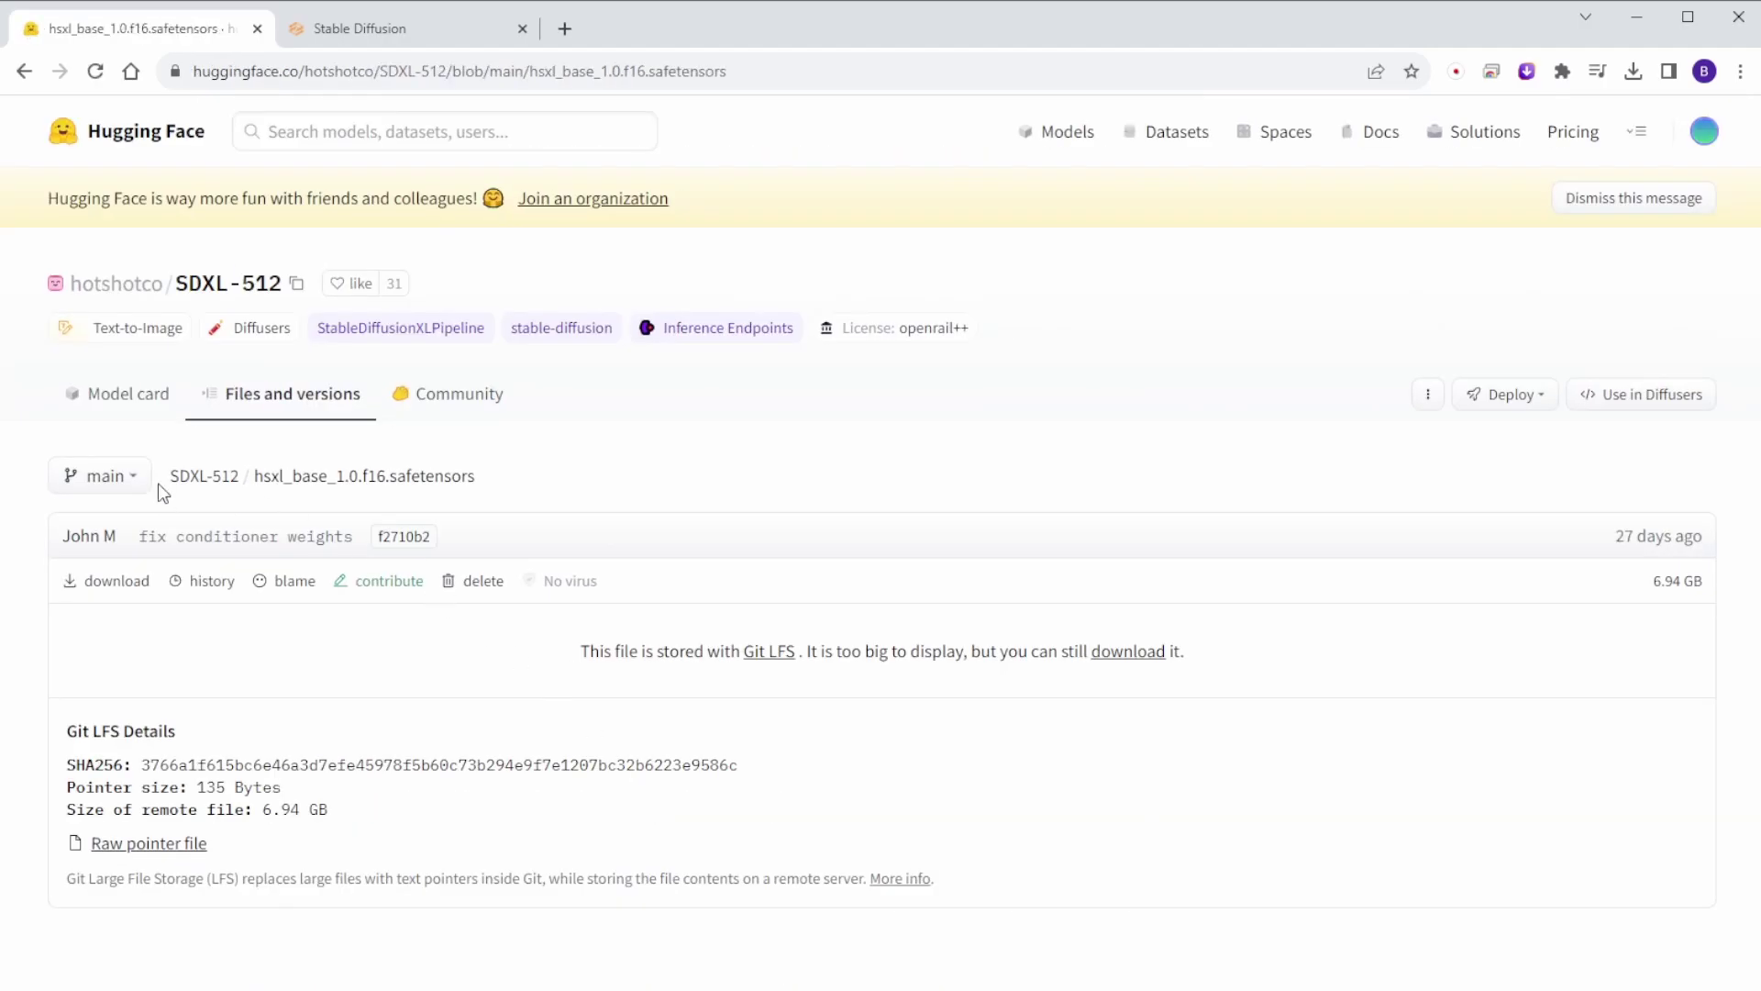
{"action": "left_click", "coordinate": [120, 401]}
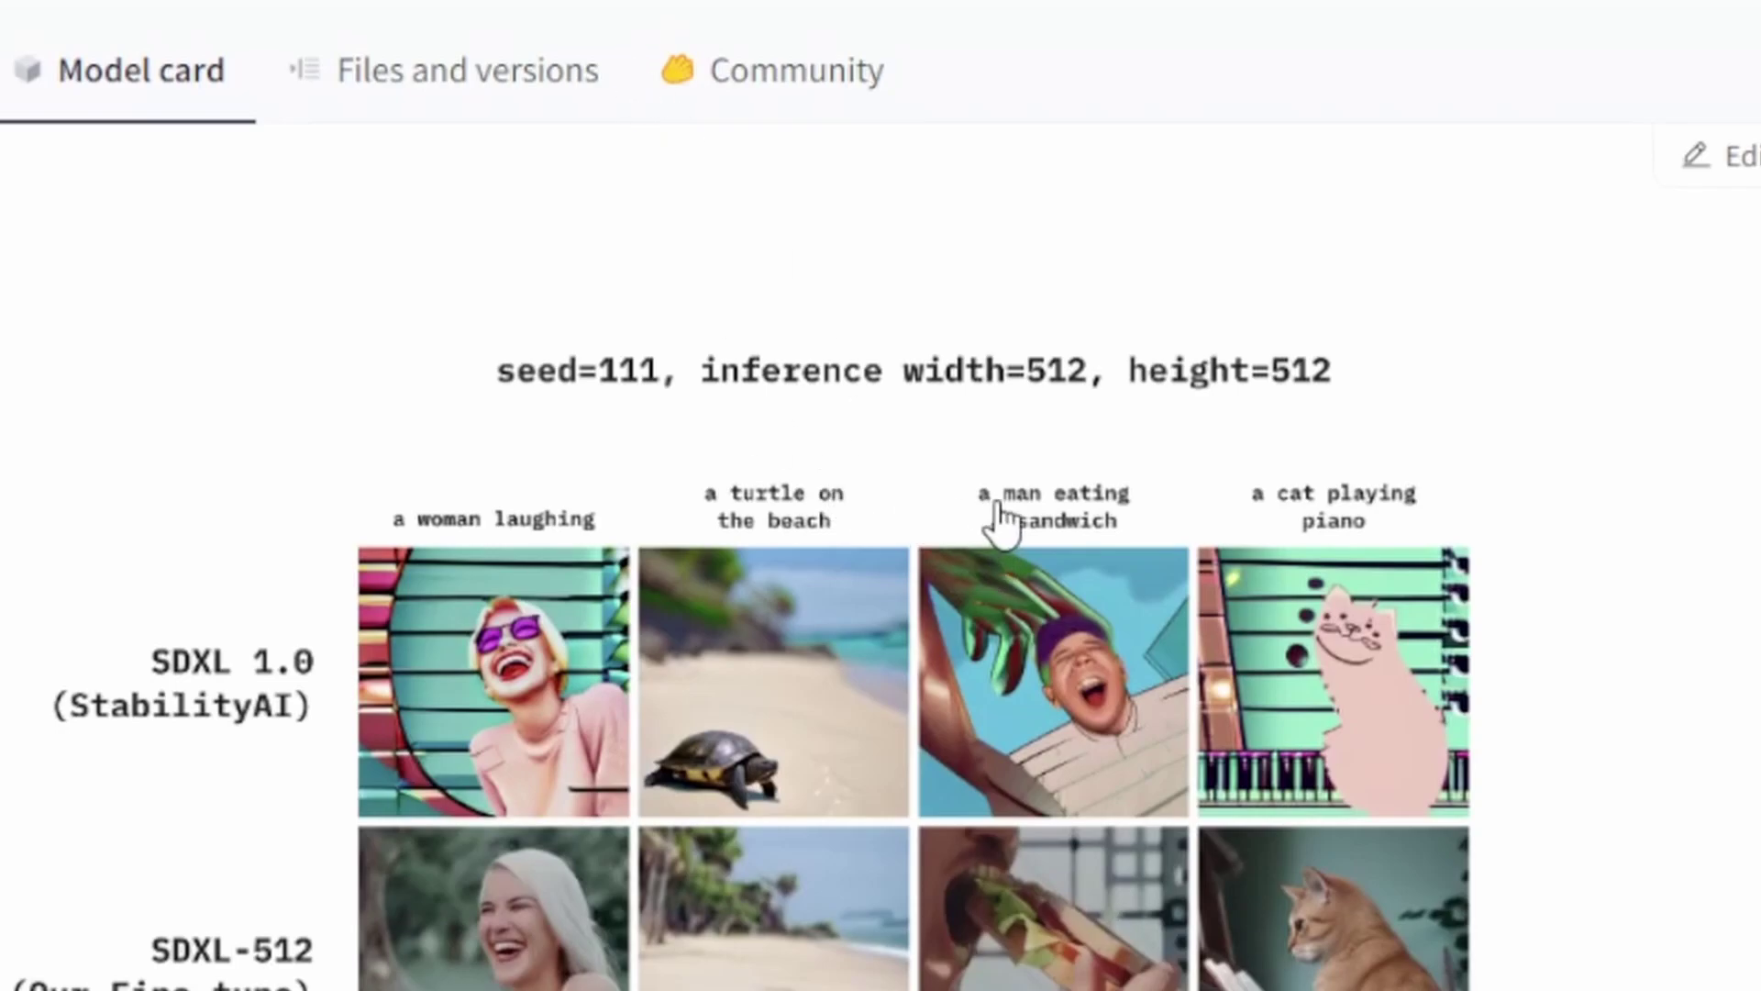
- Review the YamerMIX model details and open the Joker skull example image with its generation data
{"action": "scroll", "coordinate": [1110, 541], "scroll_direction": "down", "scroll_amount": 3}
{"action": "scroll", "coordinate": [1134, 606], "scroll_direction": "down", "scroll_amount": 4}
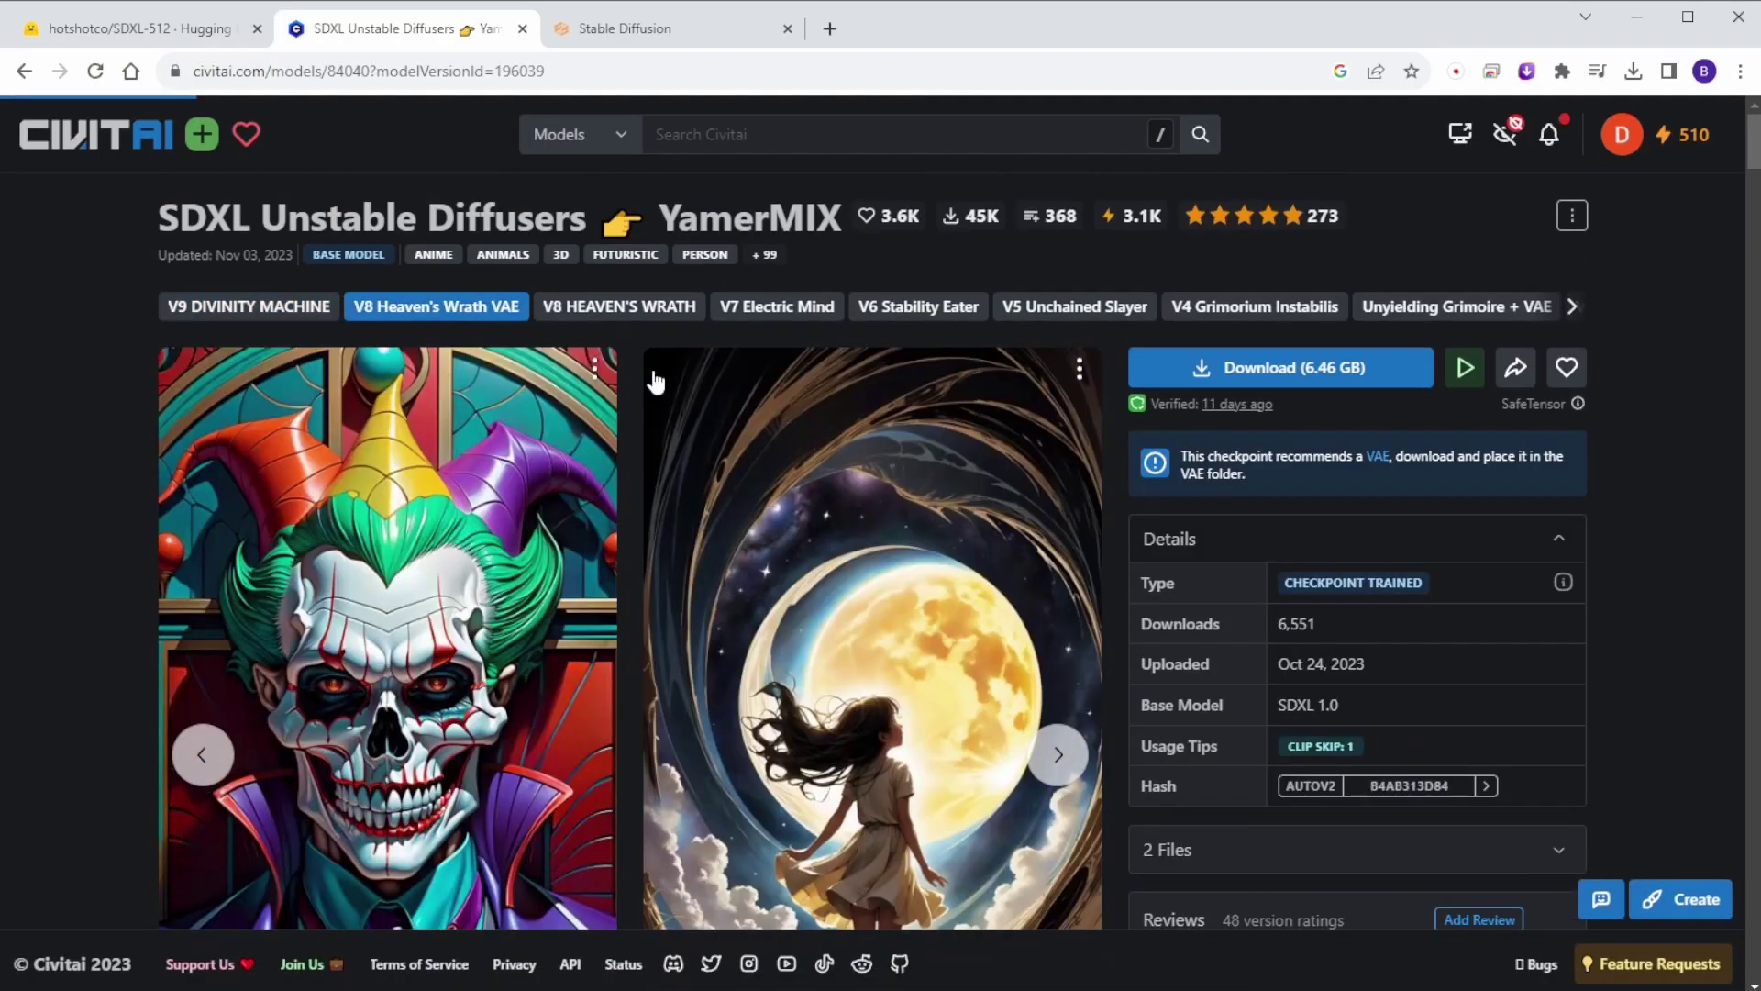
{"action": "scroll", "coordinate": [830, 477], "scroll_direction": "down", "scroll_amount": 4}
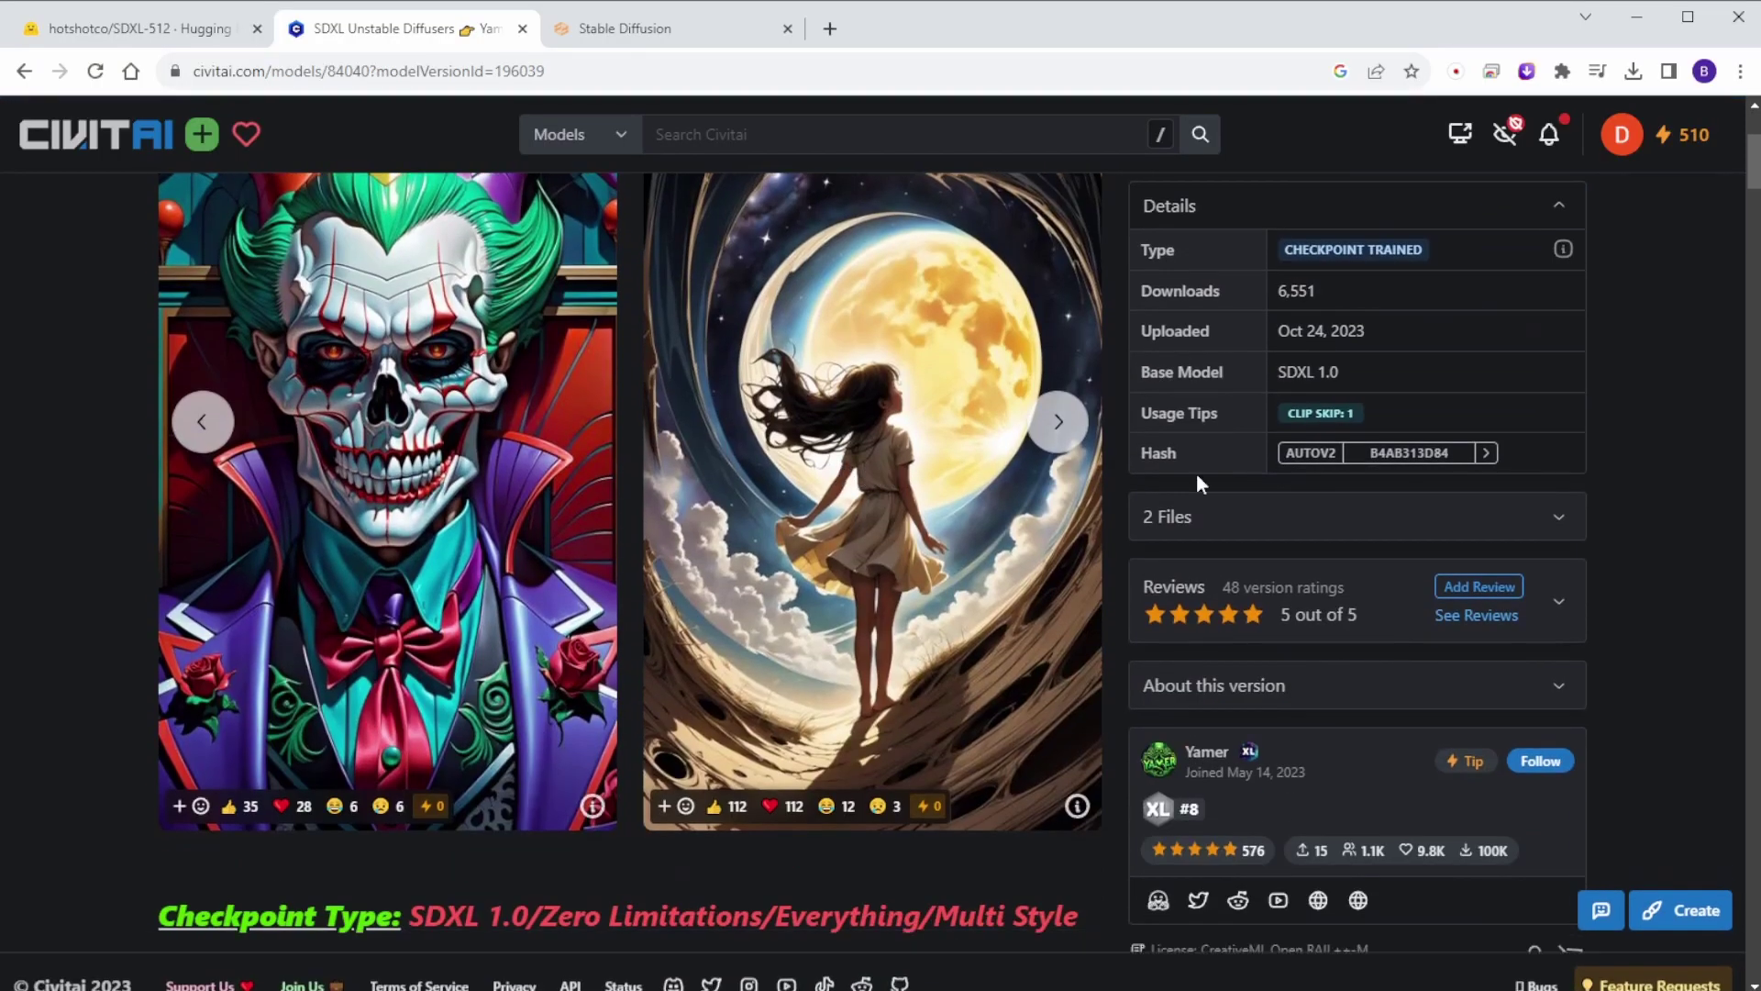
{"action": "left_click_drag", "start_coordinate": [1346, 378], "coordinate": [1301, 378]}
{"action": "scroll", "coordinate": [779, 610], "scroll_direction": "down", "scroll_amount": 5}
{"action": "scroll", "coordinate": [735, 493], "scroll_direction": "up", "scroll_amount": 5}
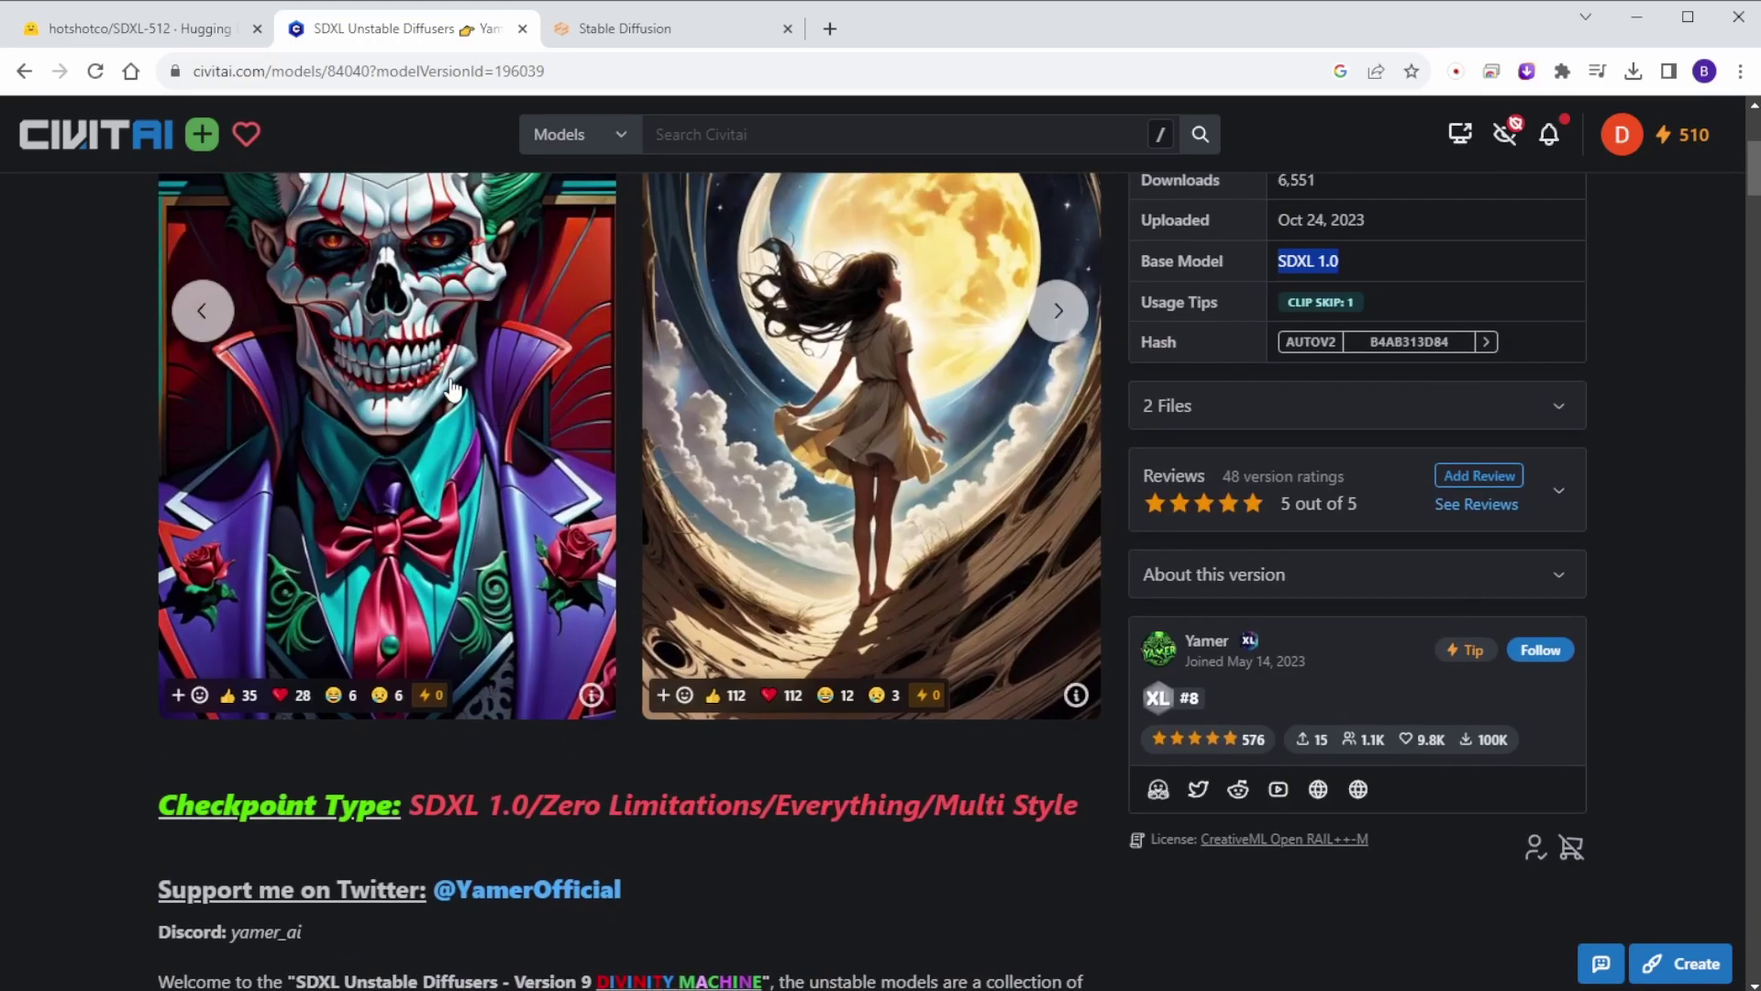
{"action": "left_click", "coordinate": [451, 382]}
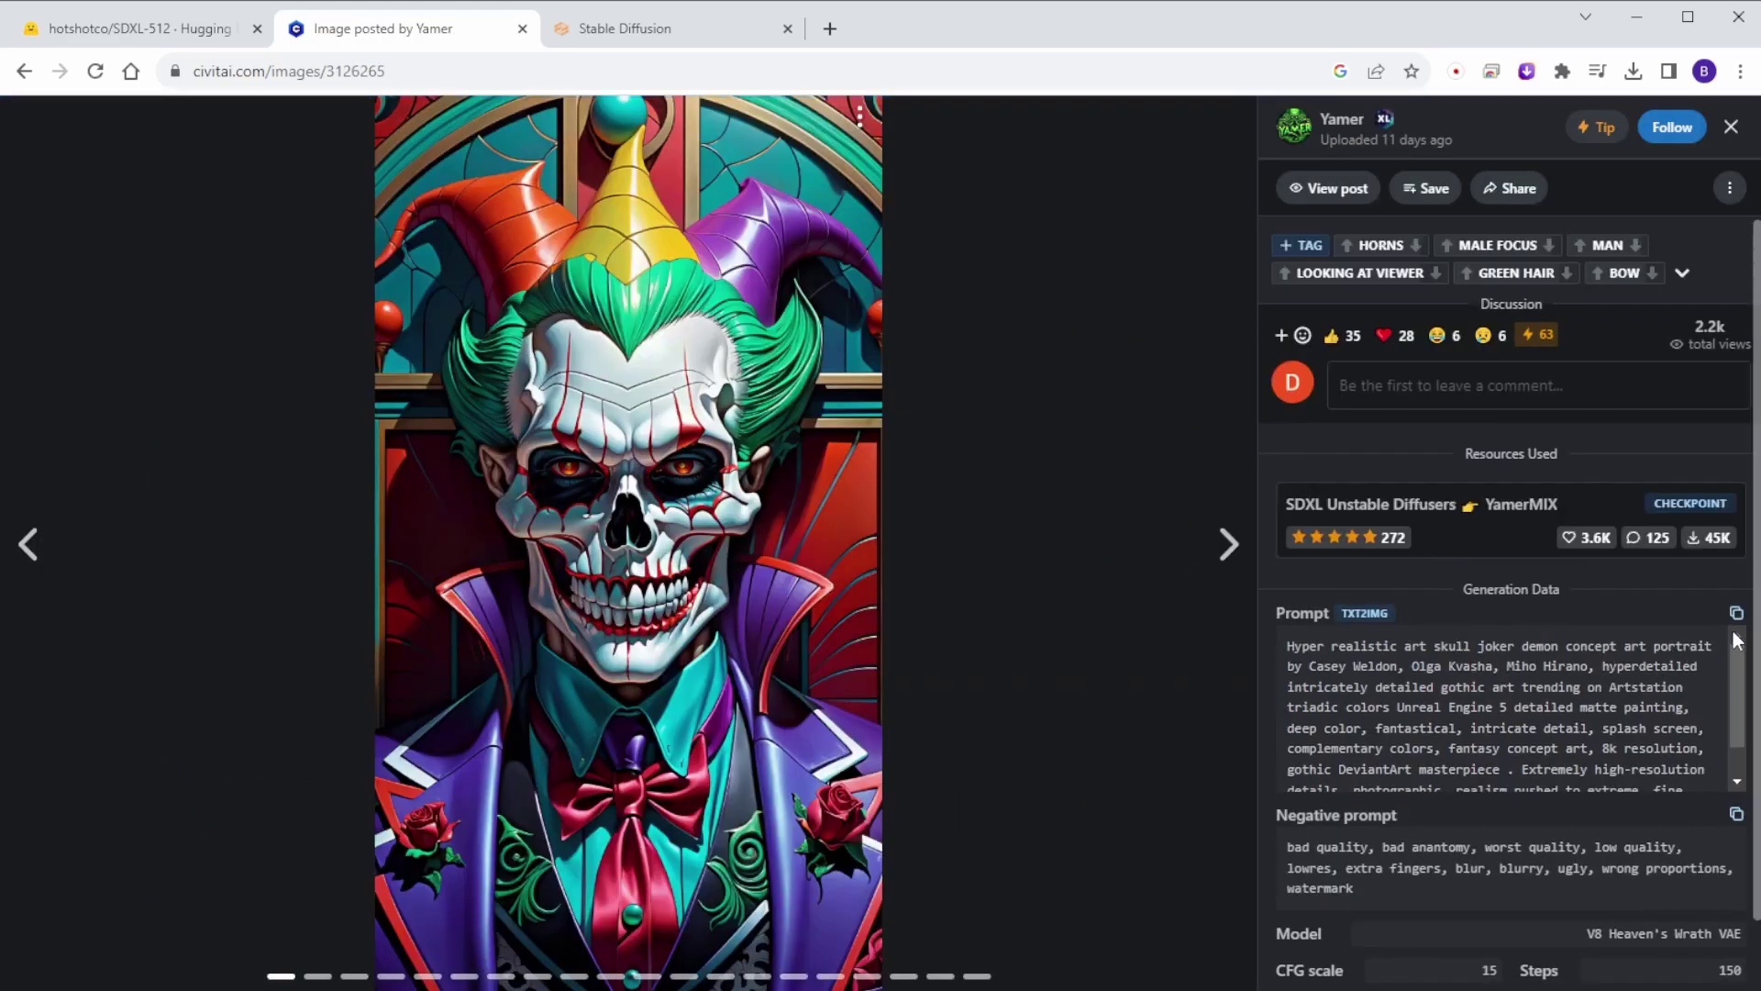
- Paste the Civitai Joker prompt and negative prompt into the txt2img prompt boxes
{"action": "left_click", "coordinate": [646, 29]}
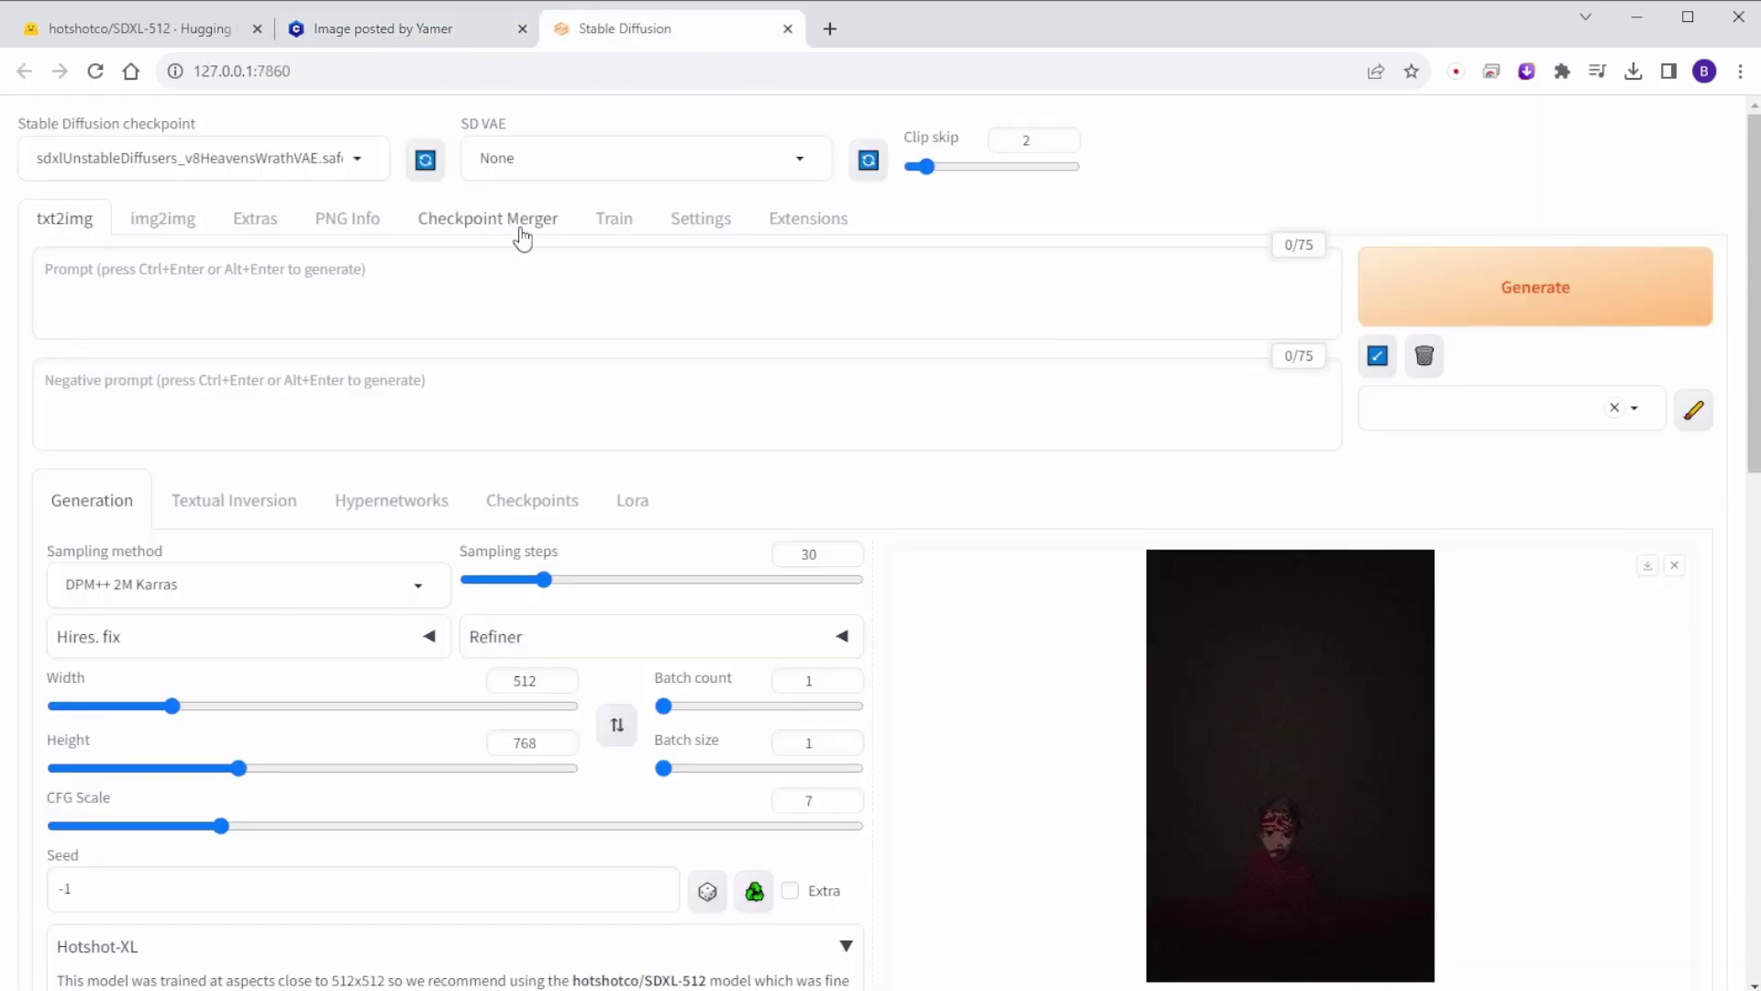
{"action": "left_click", "coordinate": [468, 268]}
{"action": "type", "text": "Hyper realistic art skull joker demon concept art portrait by Casey Weldon, Olga Kvasha, Miho Hirano, hyperdetailed intricately detailed gothic art trending on Artstation triadic colors Unreal Engine 5 detailed matte painting, deep color, fantastical, intricate detail, splash screen, complementary colors, fantasy concept art, 8k resolution, gothic DeviantArt masterpiece . Extremely high-resolution details, photographic, realism pushed to extreme, fine texture, incredibly lifelike"}
{"action": "left_click", "coordinate": [408, 28]}
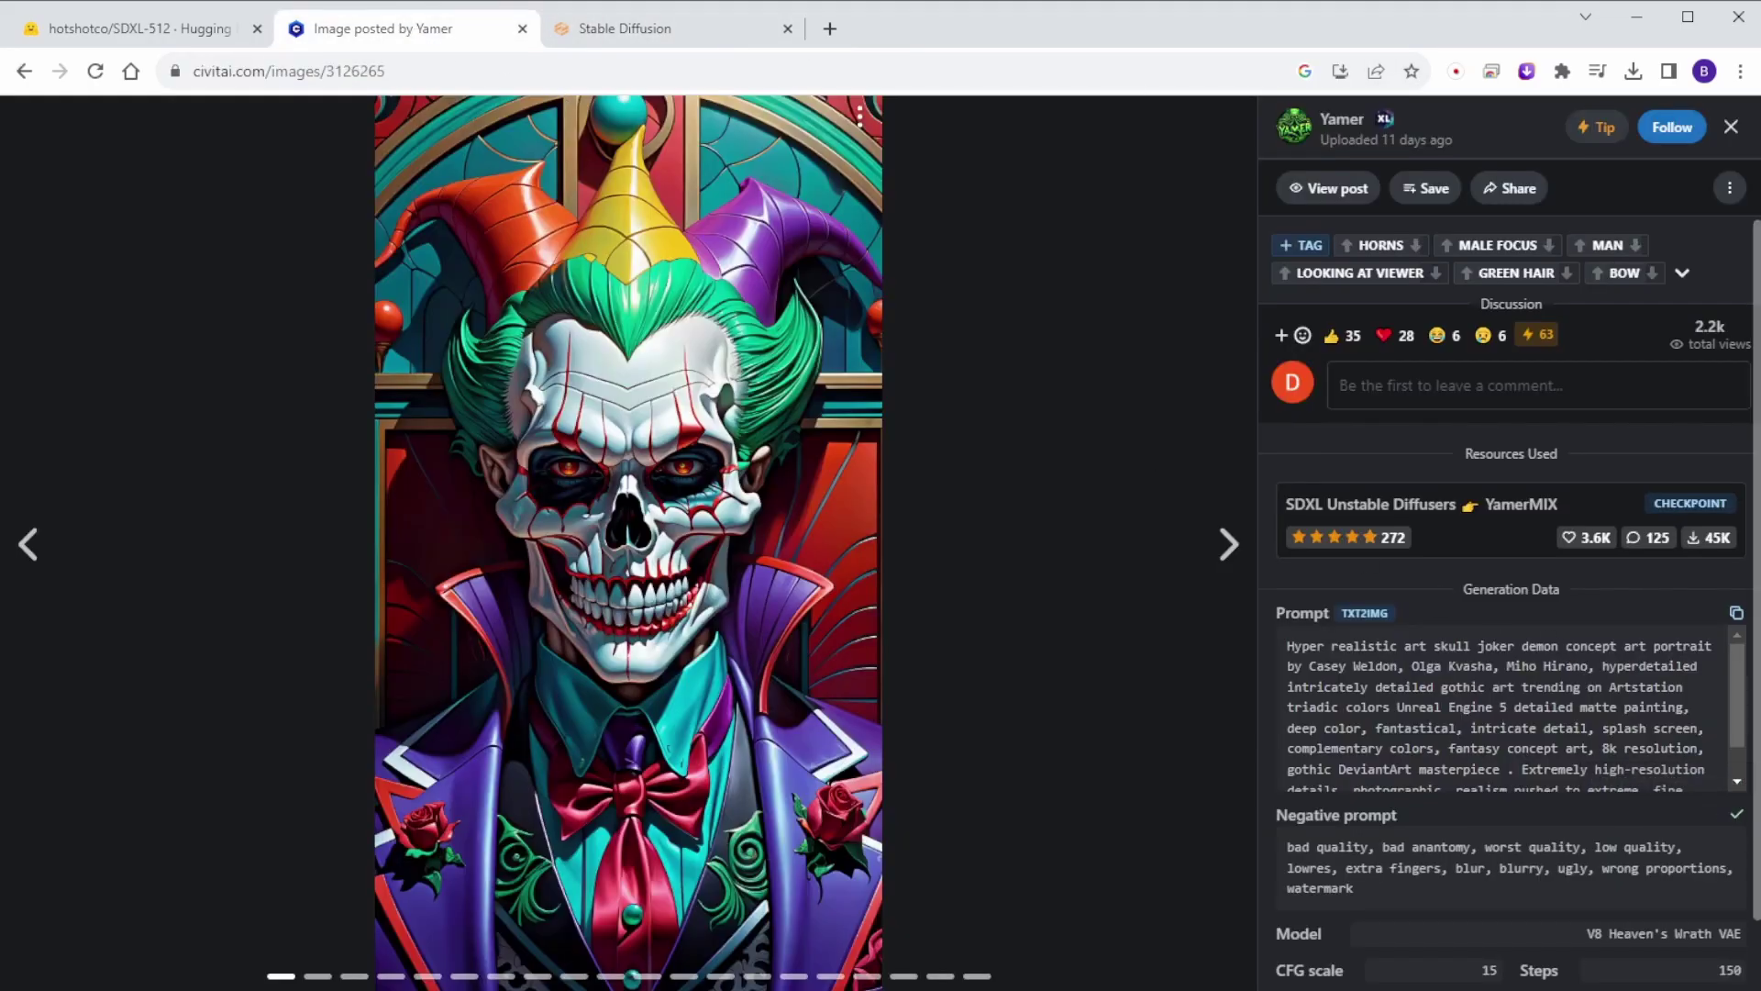
{"action": "left_click", "coordinate": [646, 28]}
{"action": "left_click", "coordinate": [514, 397]}
{"action": "type", "text": "bad quality, bad anatomy, worst quality, low quality, lowres, extra fingers, blur, blurry, ugly, wrong proportions, watermark"}
- Generate the Joker skull animation (seed 346465507) and view the 512×768 result full screen
{"action": "left_click", "coordinate": [1612, 291]}
{"action": "scroll", "coordinate": [890, 326], "scroll_direction": "down", "scroll_amount": 3}
{"action": "scroll", "coordinate": [896, 325], "scroll_direction": "down", "scroll_amount": 1}
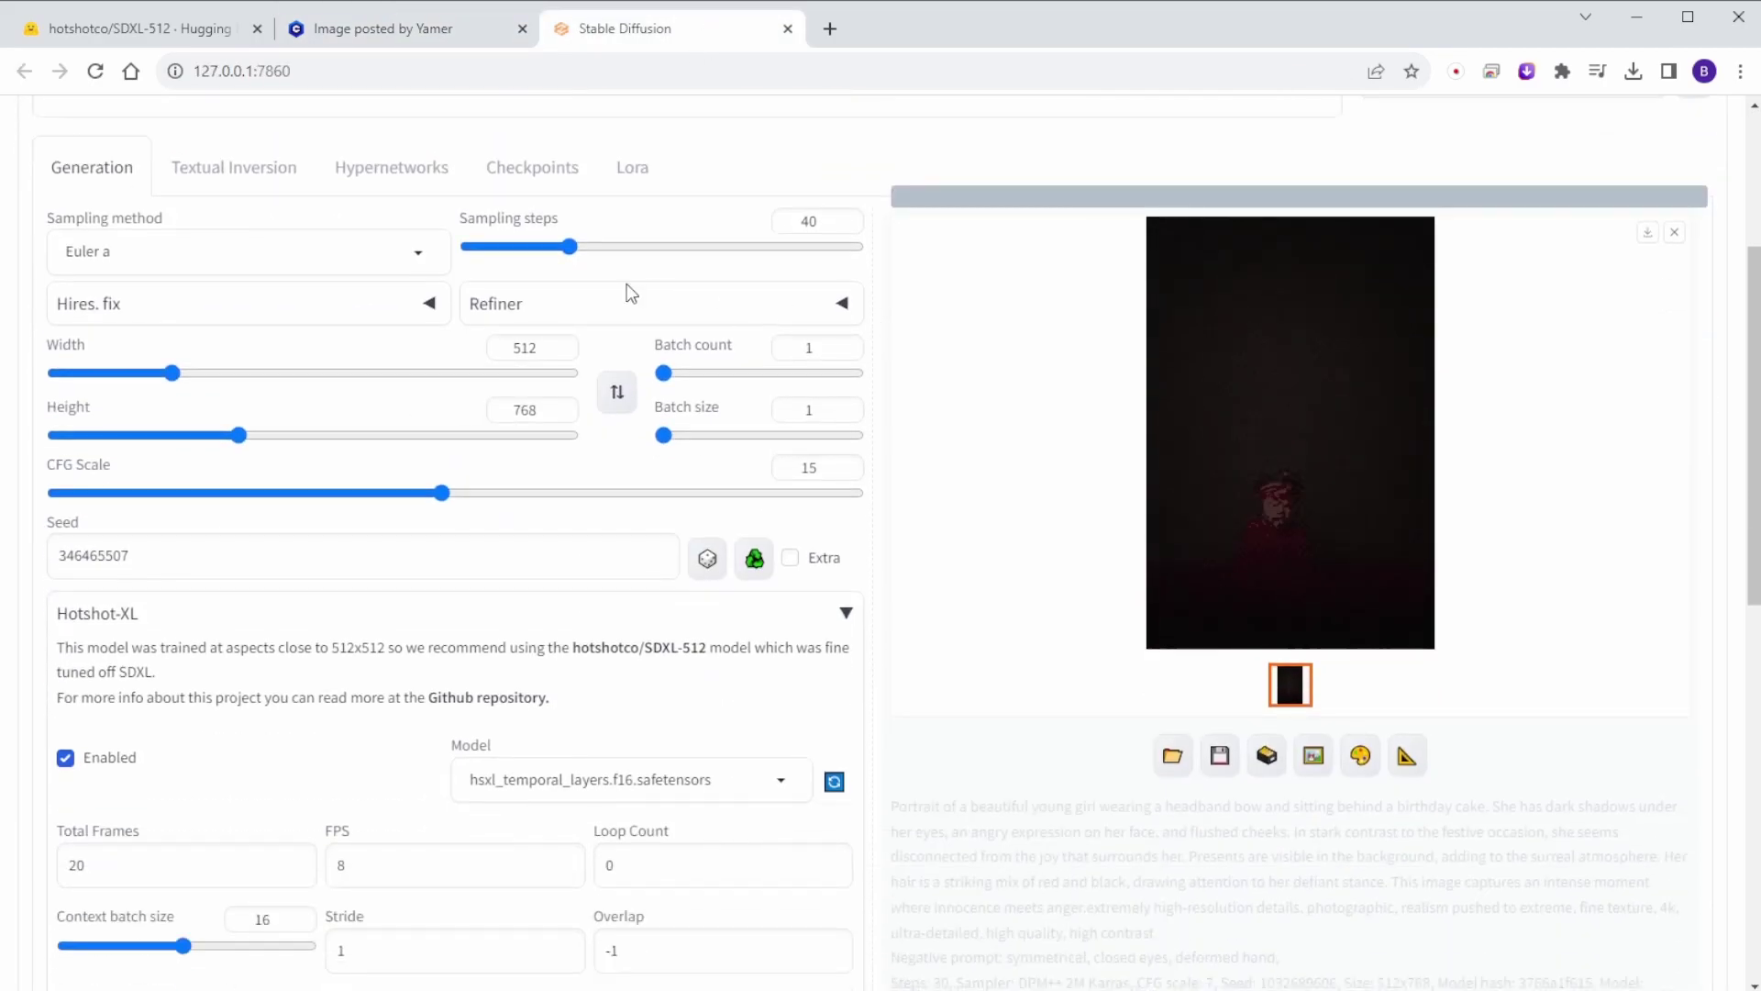
{"action": "left_click", "coordinate": [1673, 233]}
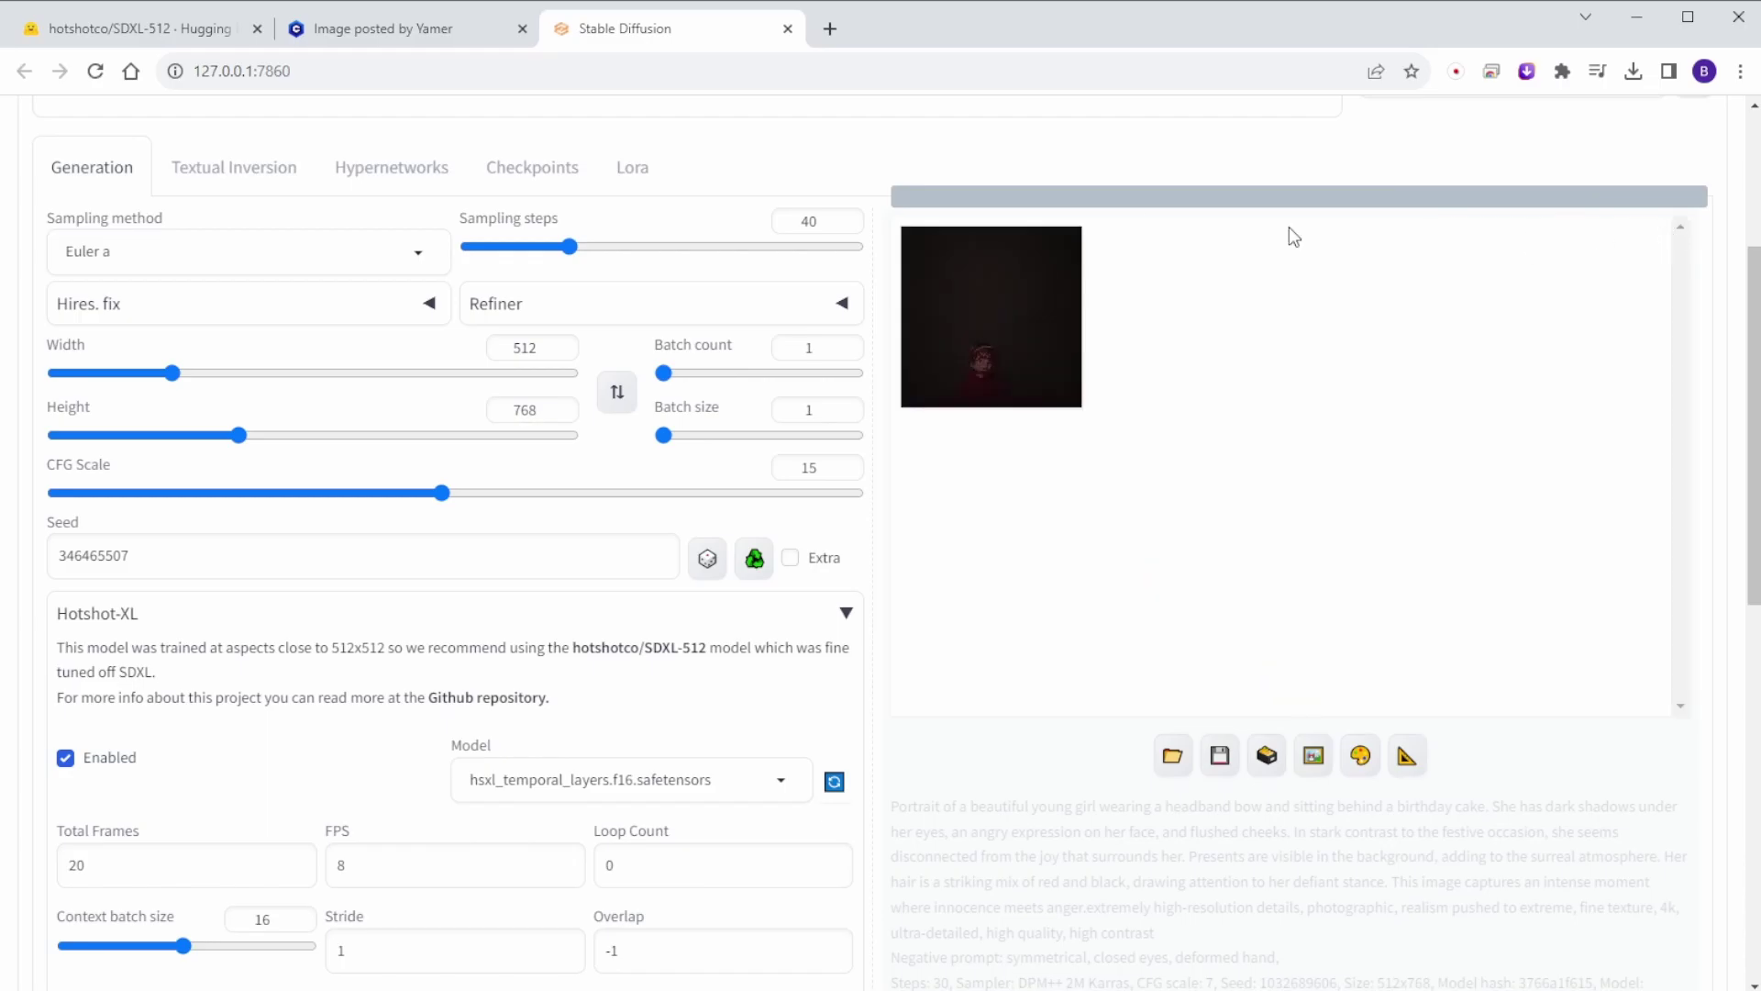
{"action": "scroll", "coordinate": [629, 237], "scroll_direction": "up", "scroll_amount": 4}
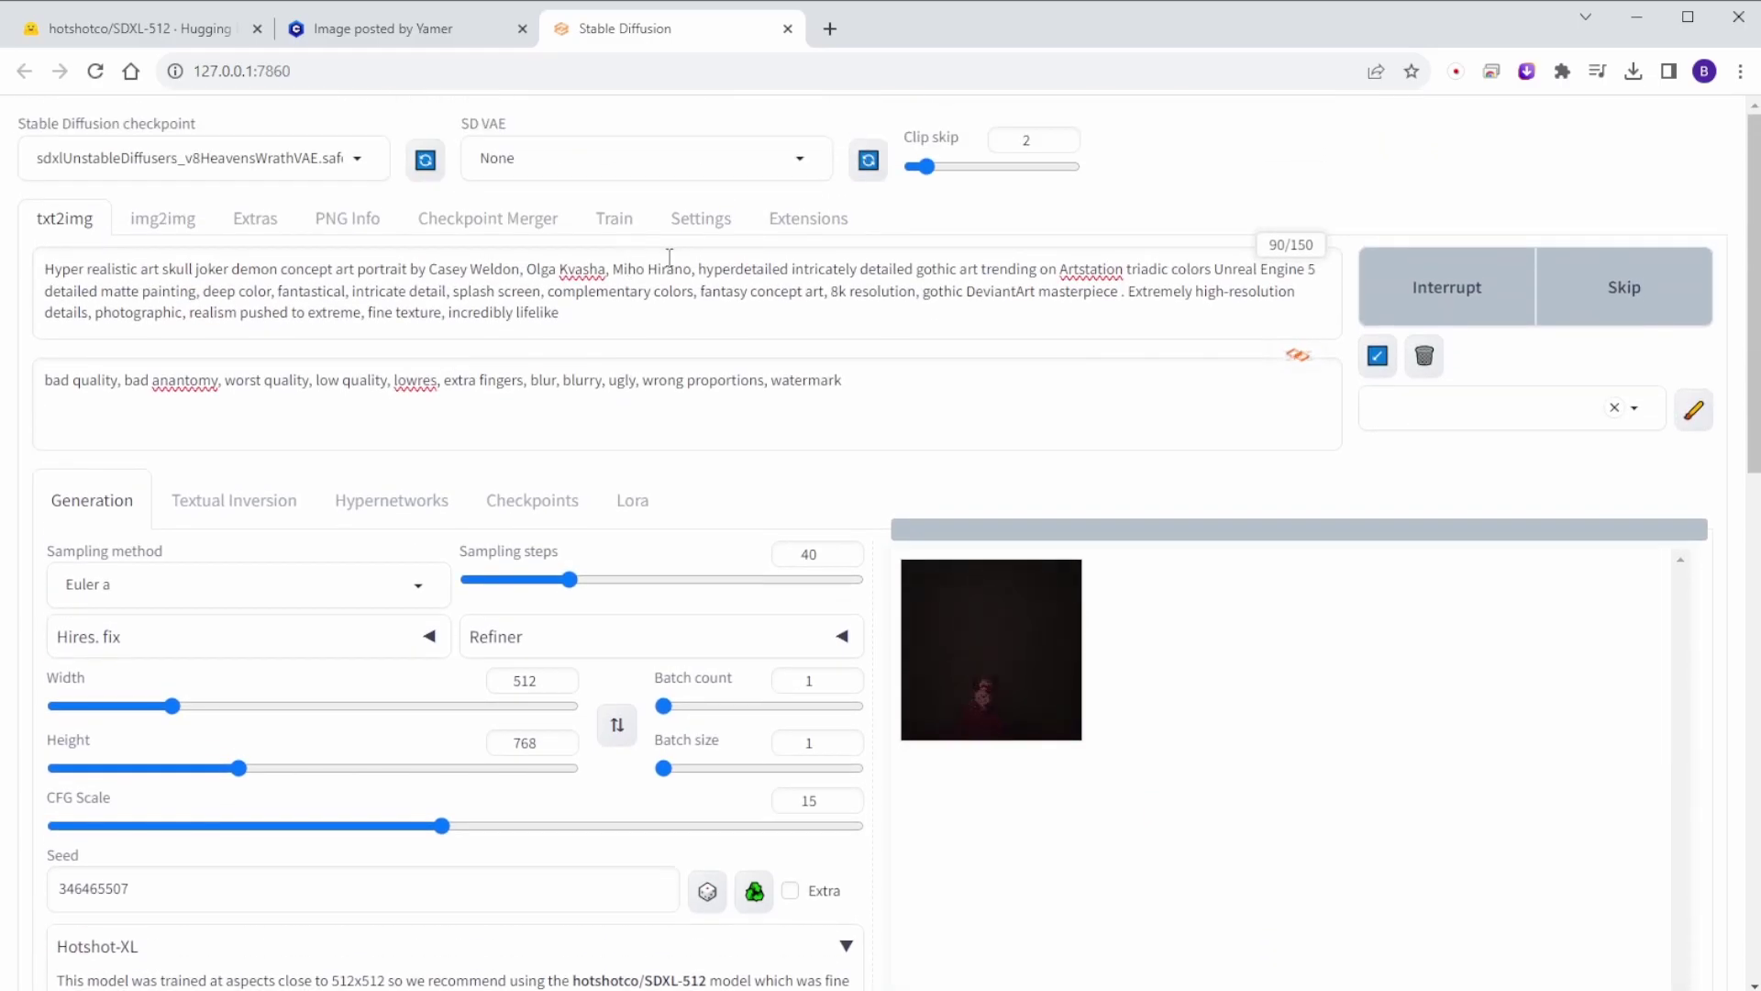
{"action": "left_click_drag", "start_coordinate": [64, 271], "coordinate": [157, 272]}
{"action": "left_click", "coordinate": [210, 273]}
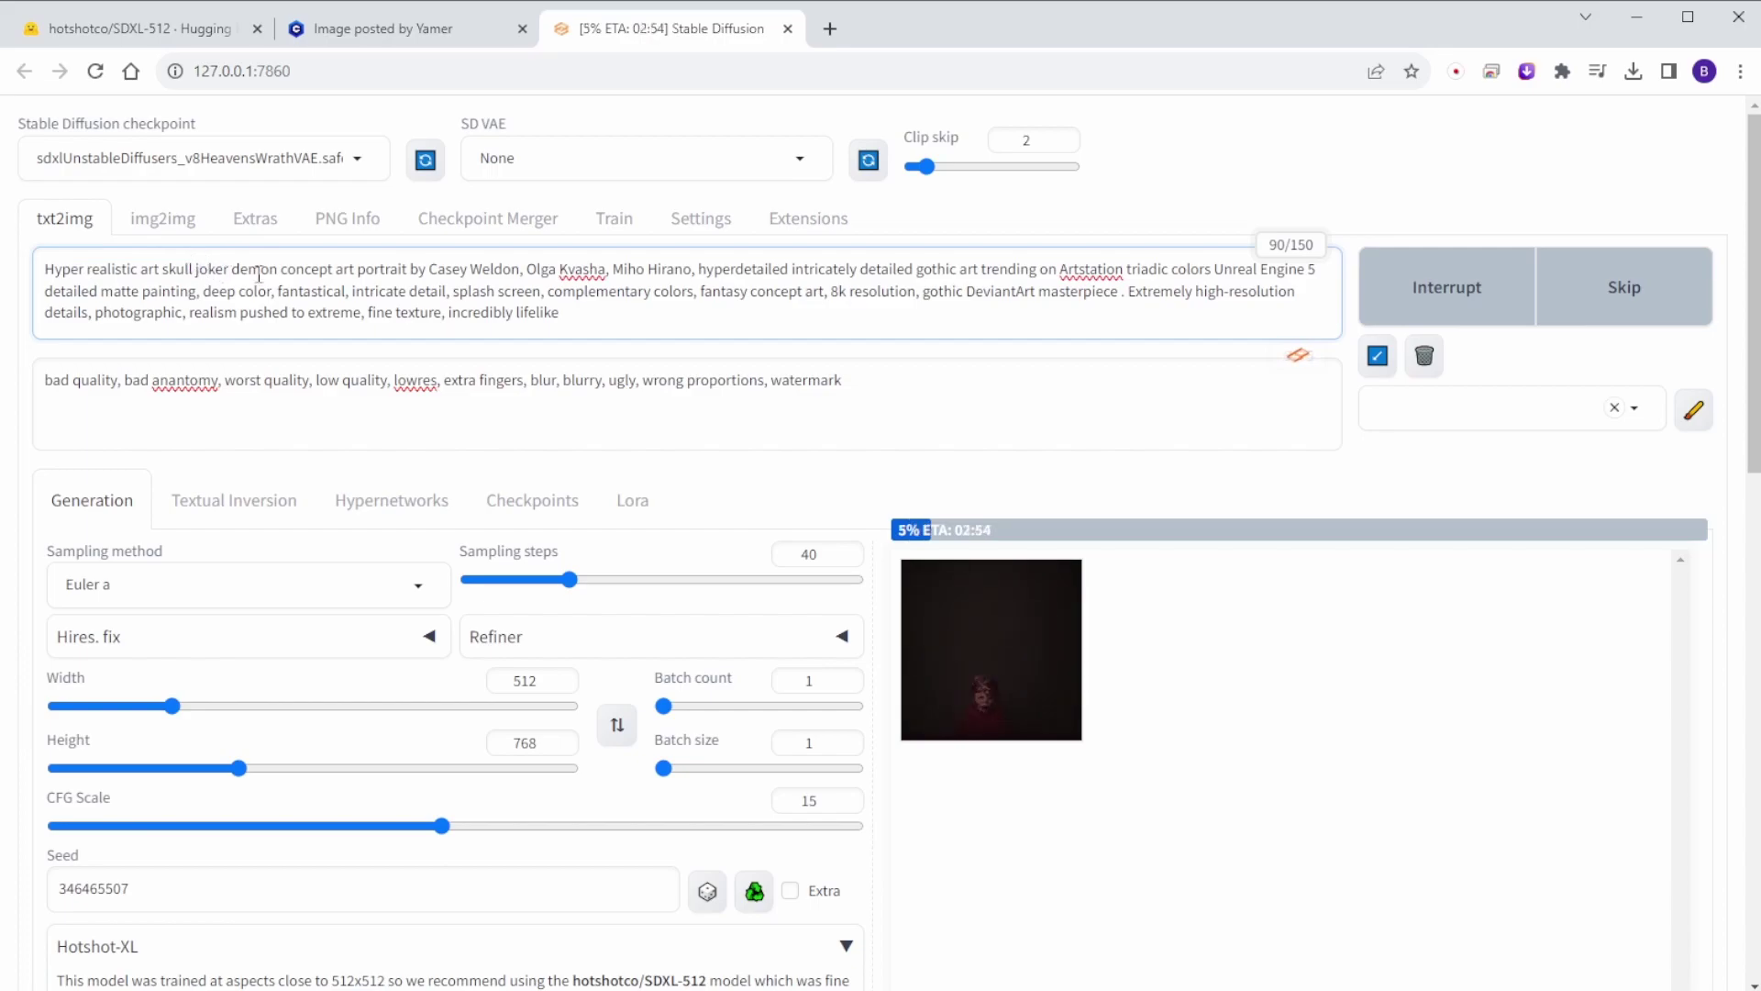
{"action": "scroll", "coordinate": [955, 469], "scroll_direction": "down", "scroll_amount": 1}
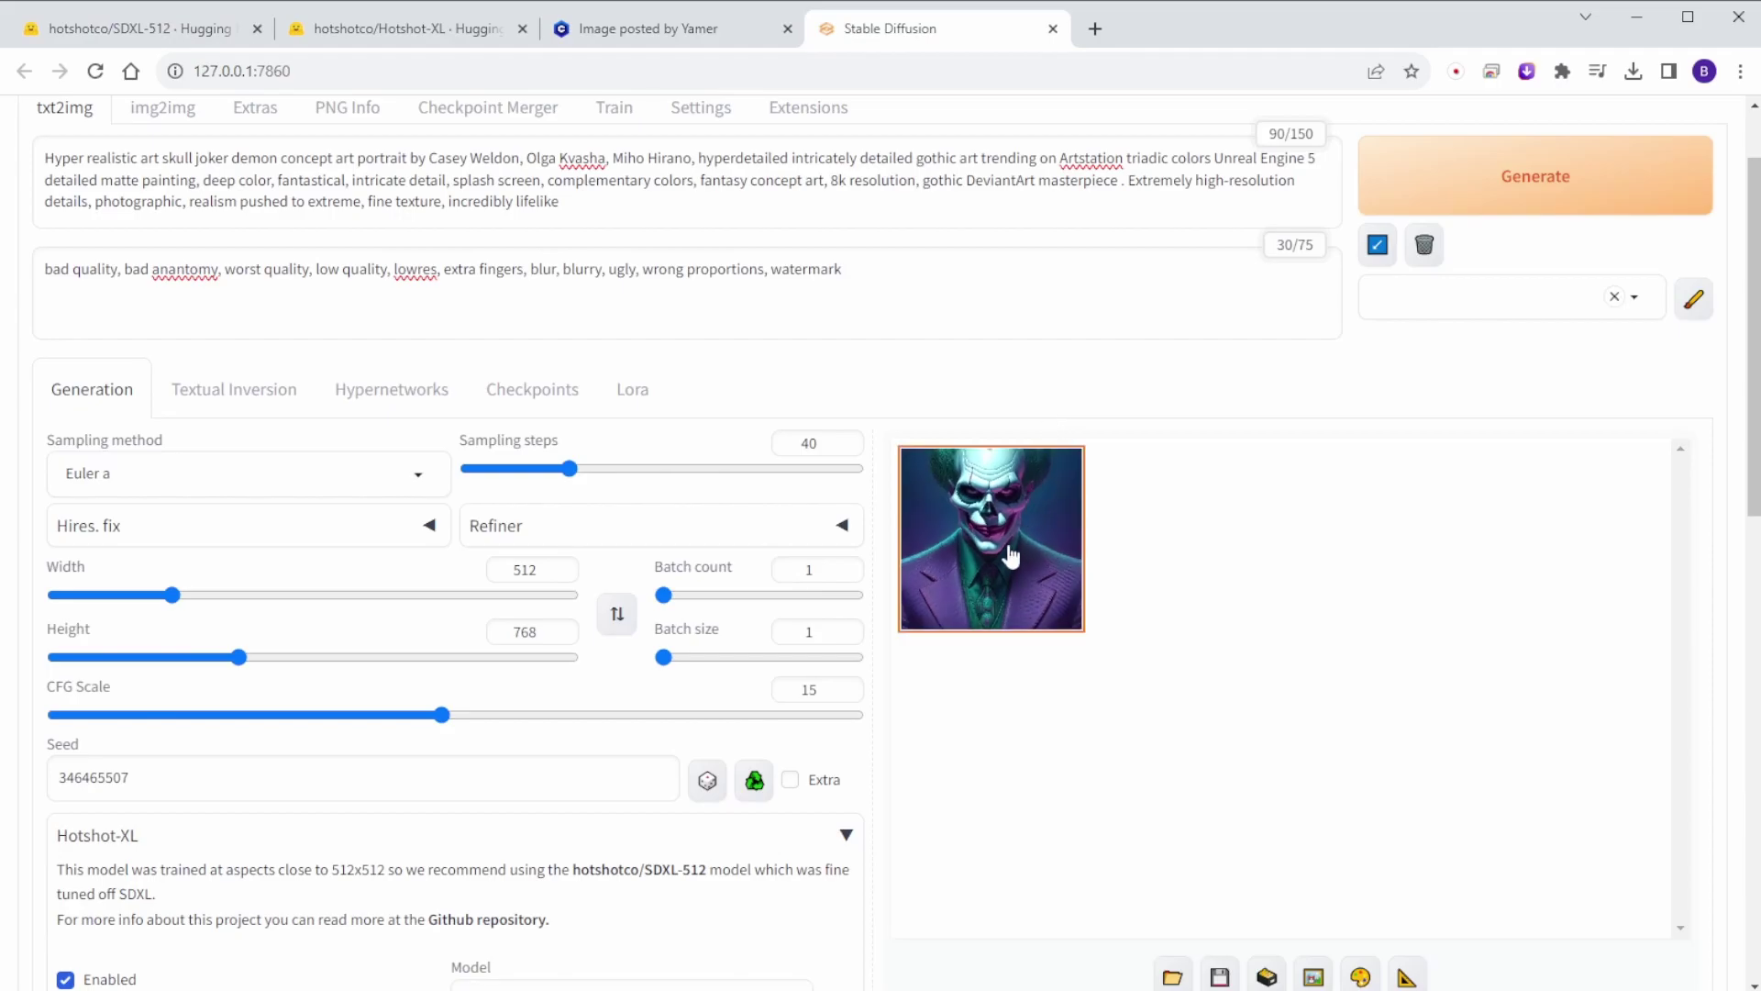
{"action": "left_click", "coordinate": [1015, 562]}
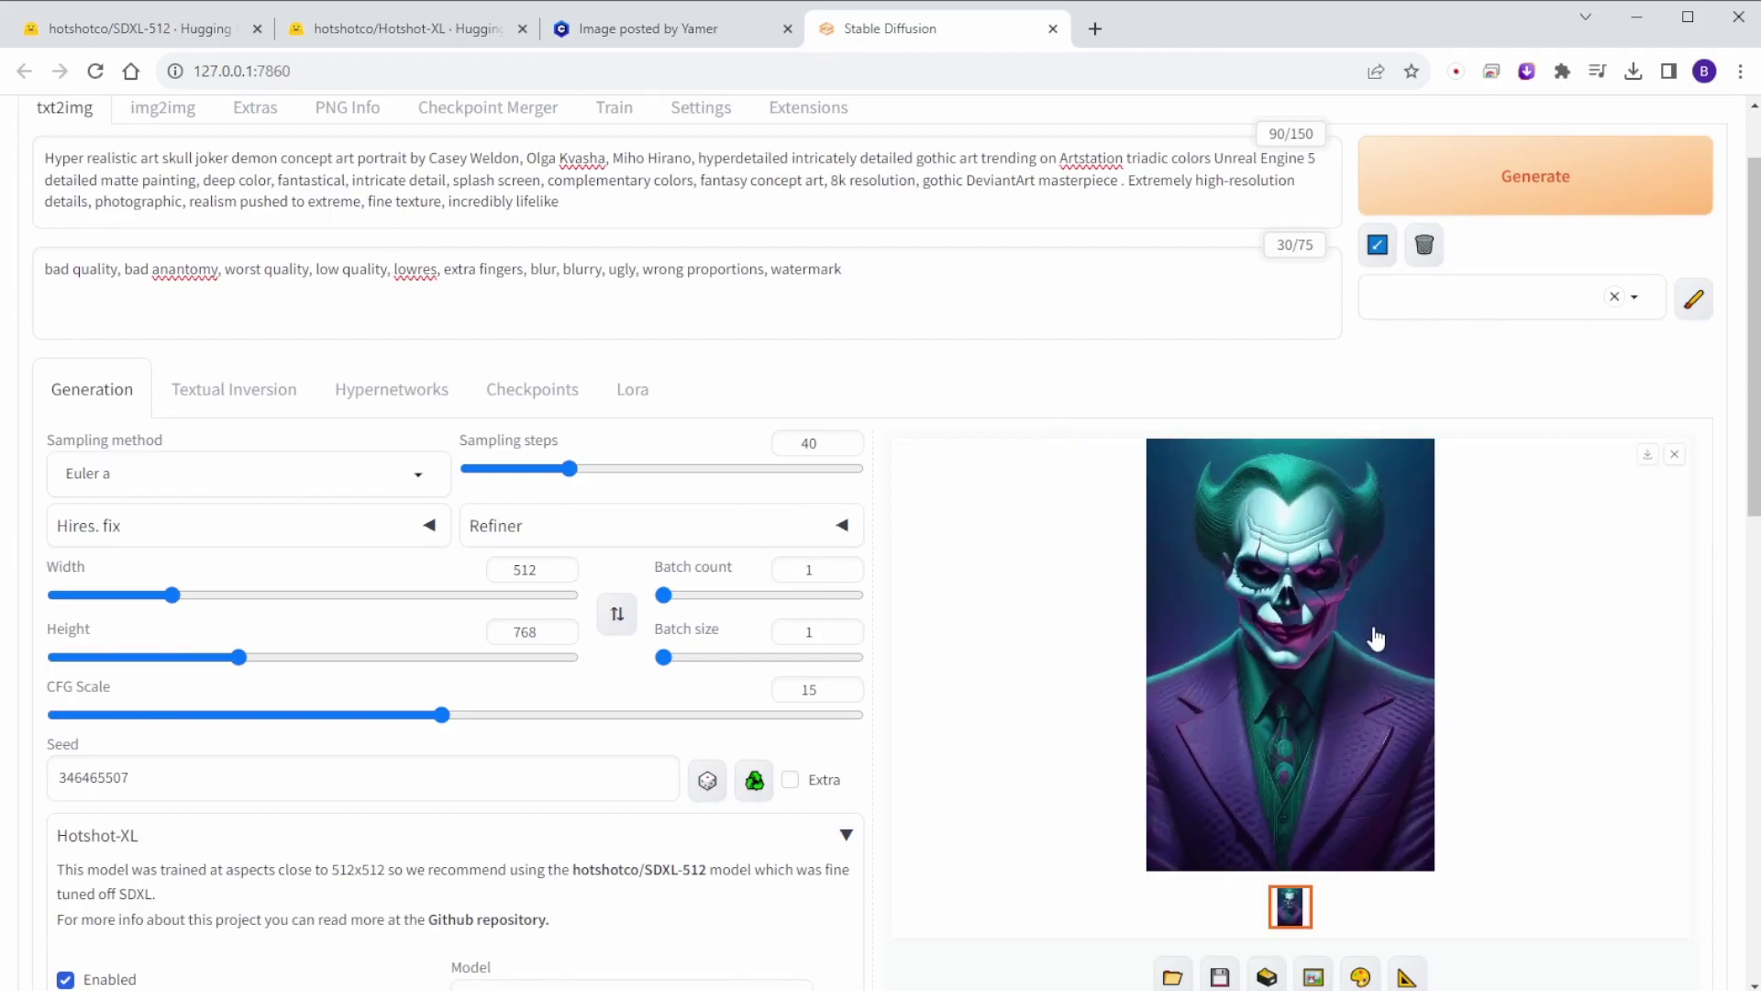
{"action": "left_click", "coordinate": [1396, 653]}
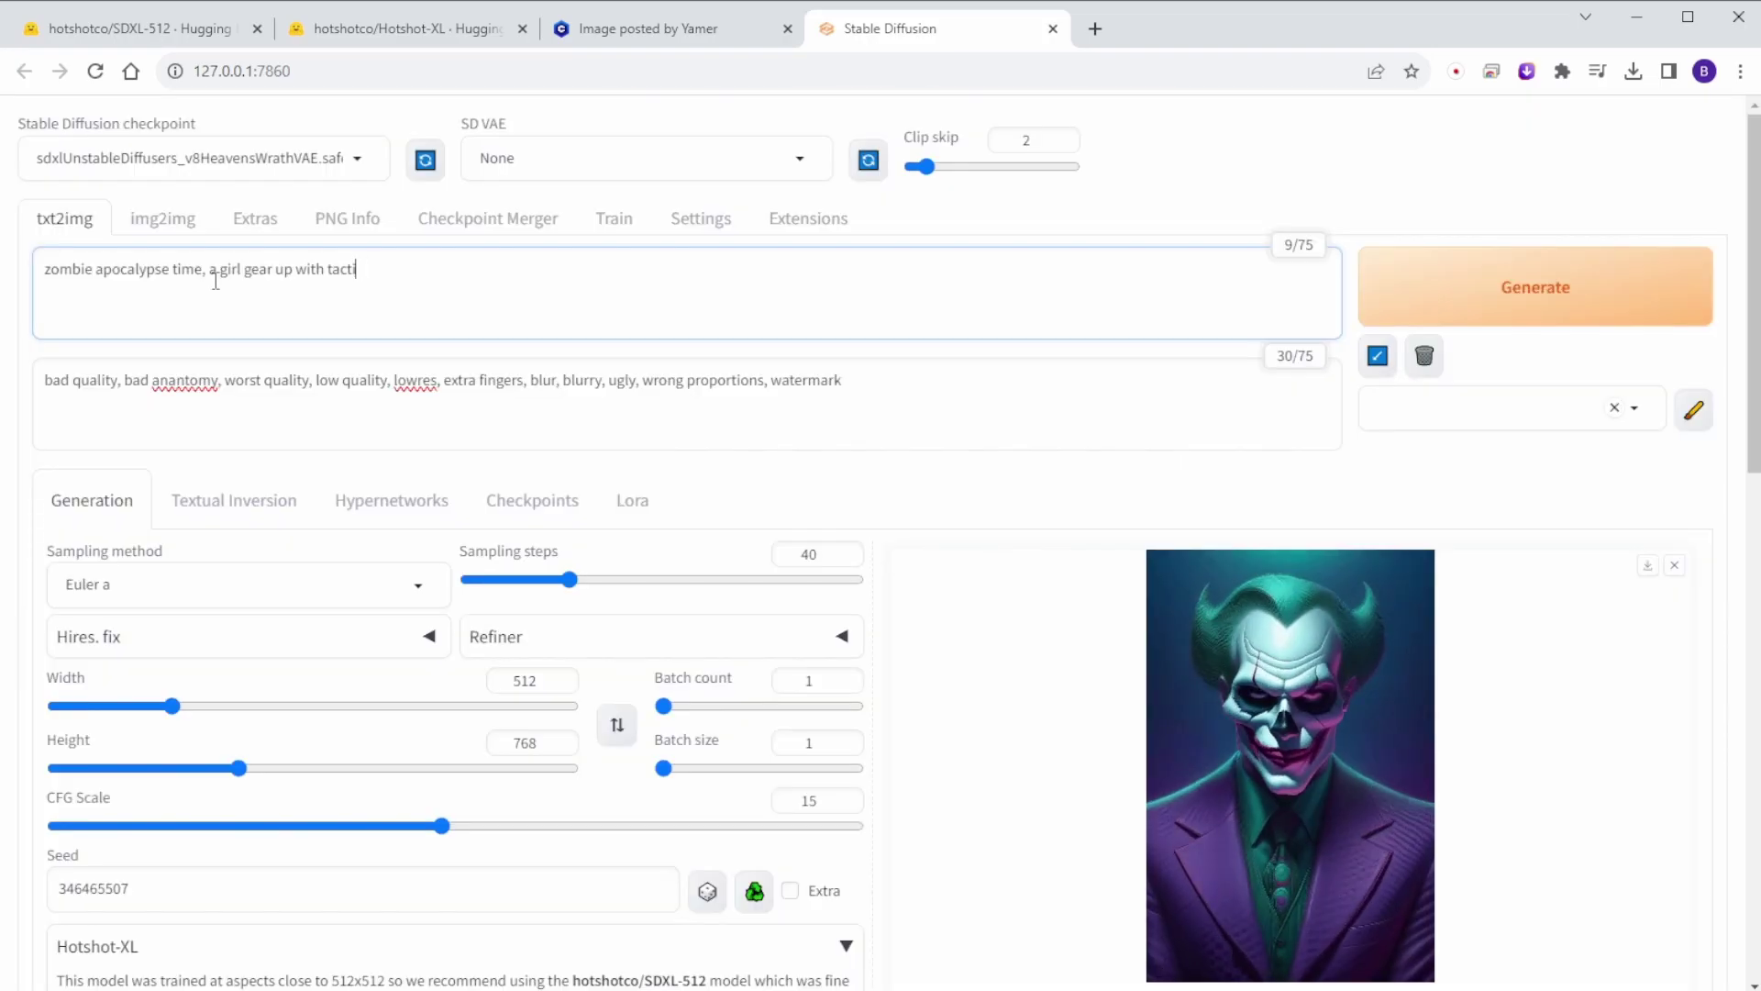
- Prompt a girl in tactical loadout killing zombies in the city, generate, and view it full screen
{"action": "type", "text": "cal loadout"}
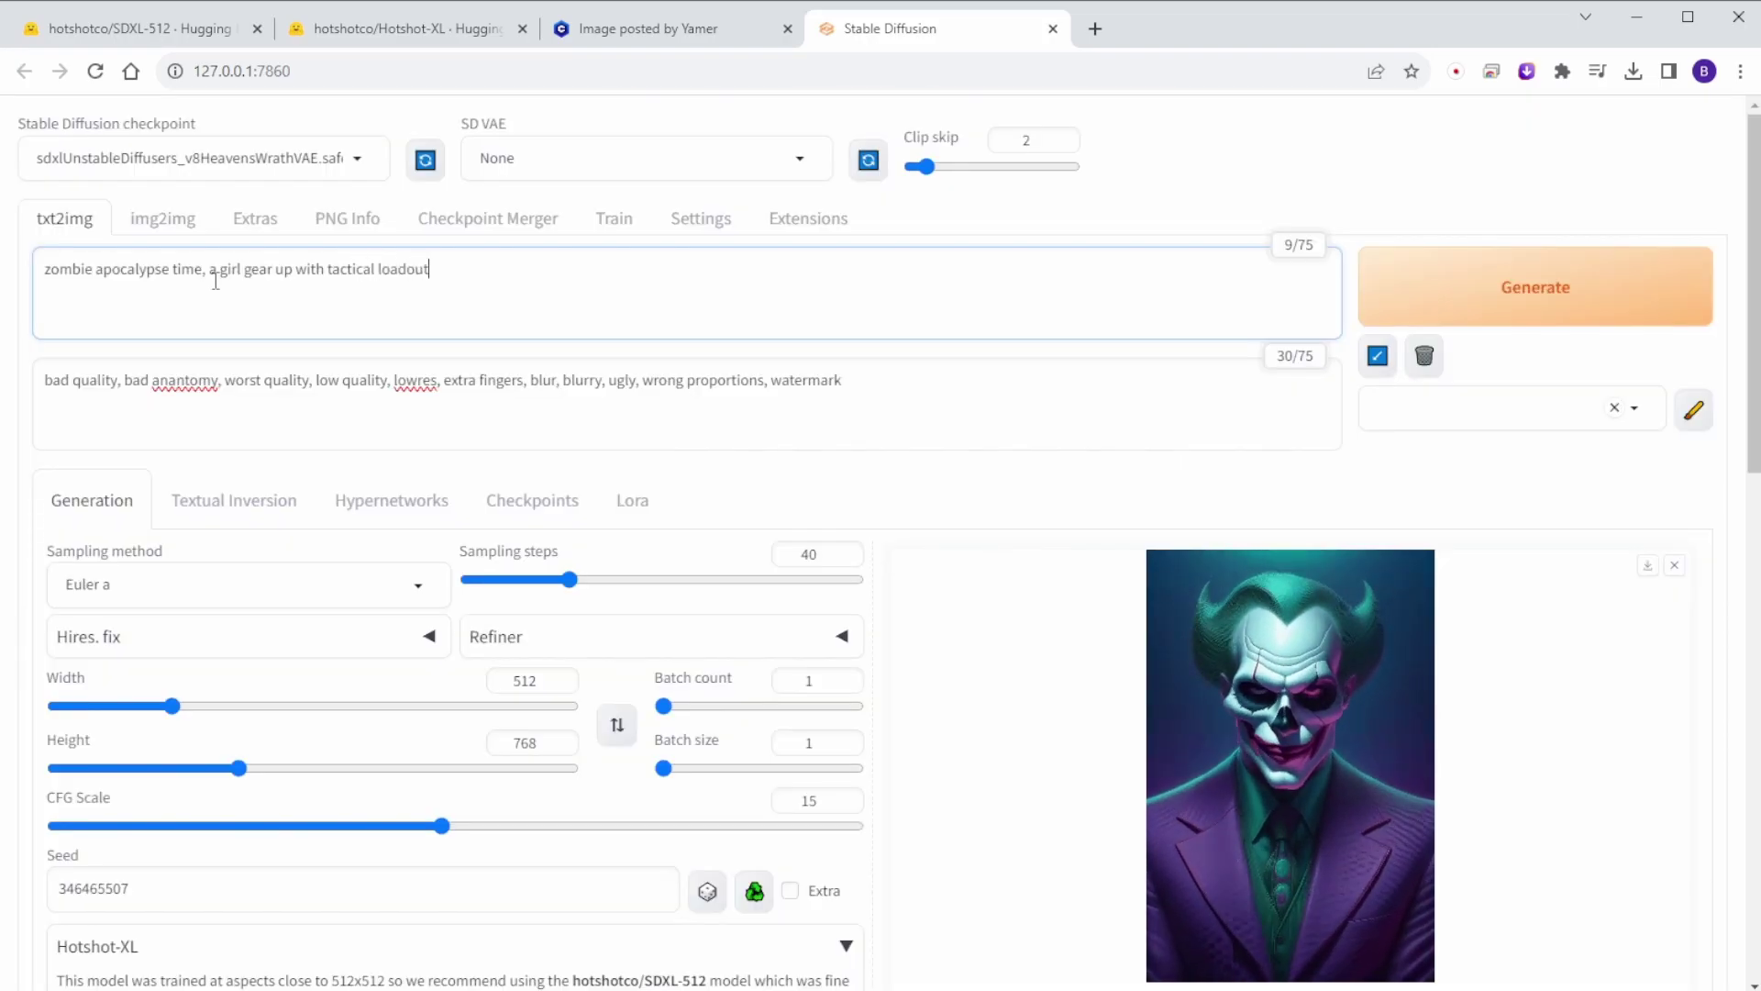
{"action": "type", "text": ","}
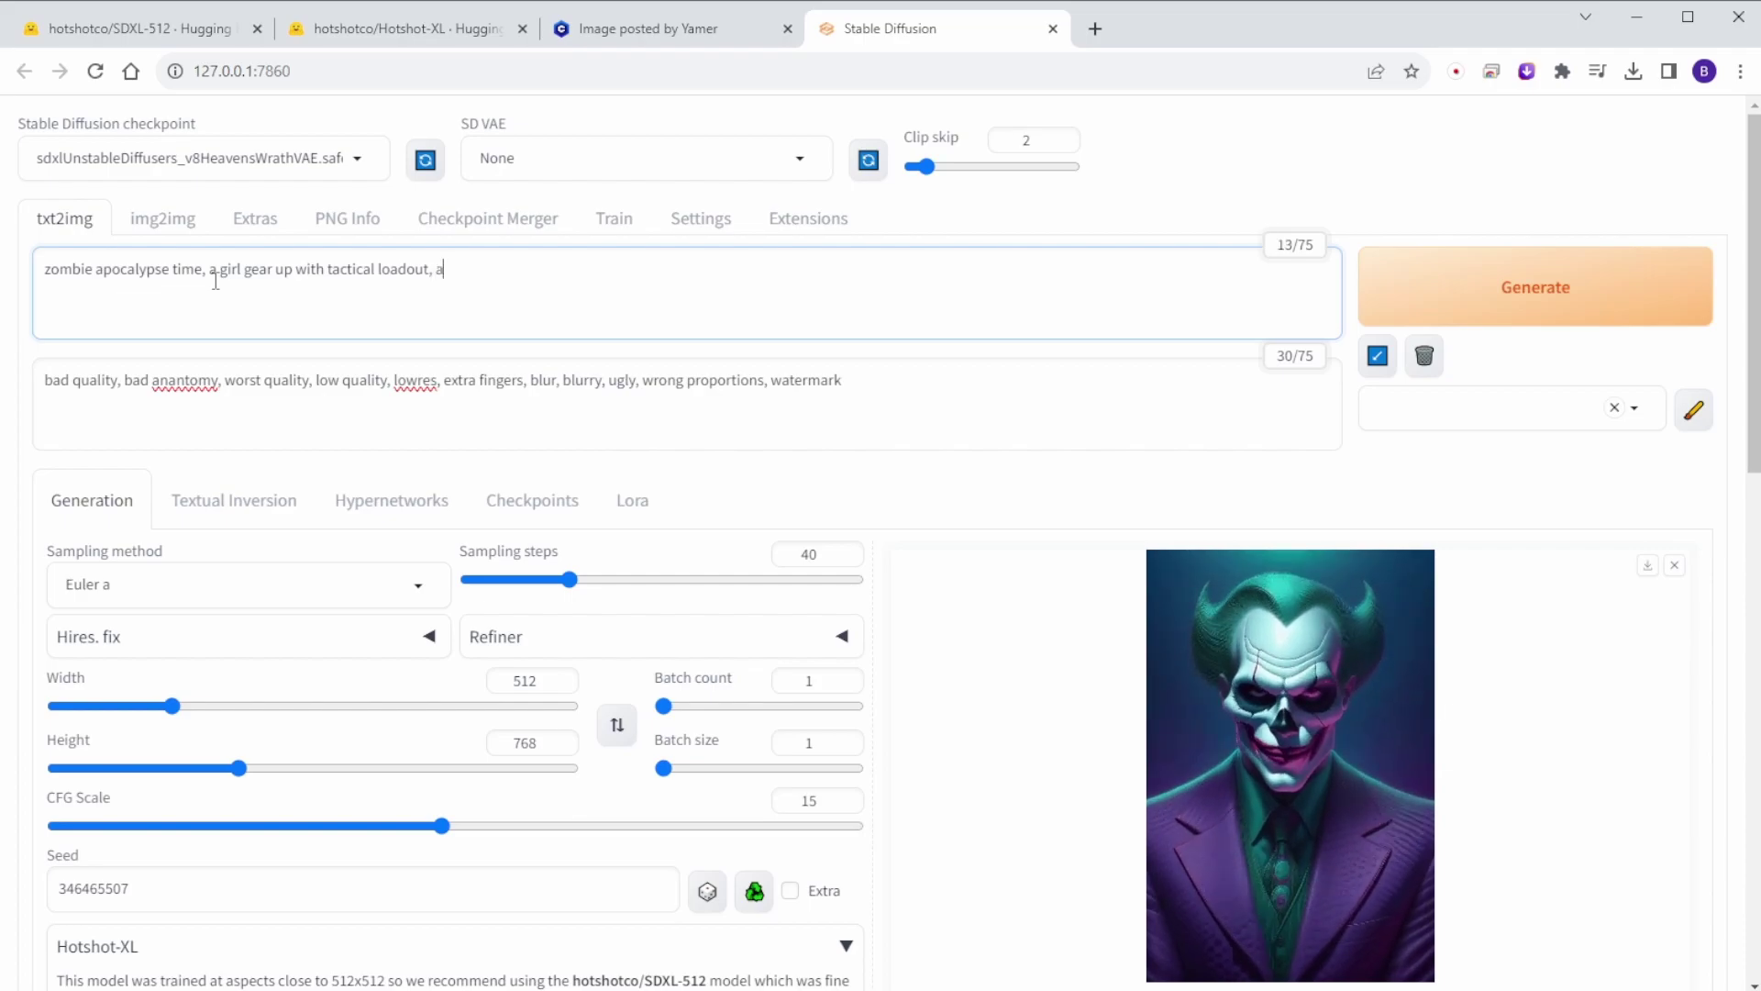
{"action": "type", "text": " and sh"}
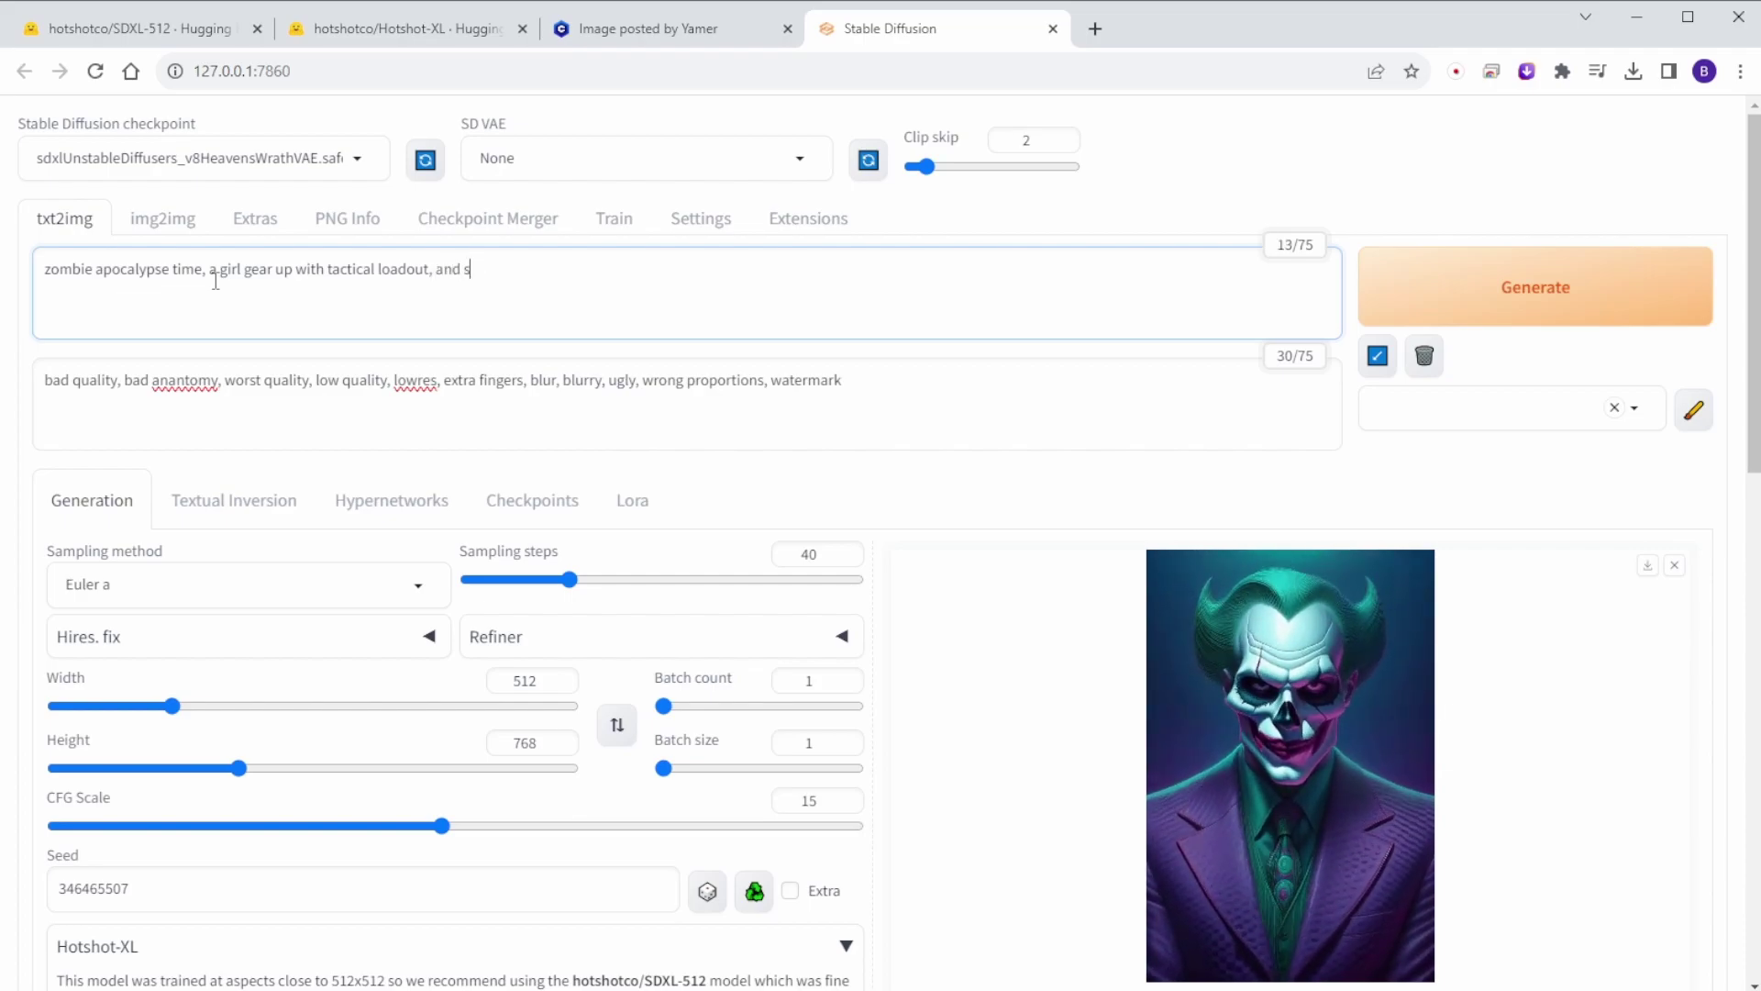
{"action": "type", "text": "e ca"}
{"action": "type", "text": "rry her rifle to kill some zombies in the city"}
{"action": "left_click", "coordinate": [1447, 289]}
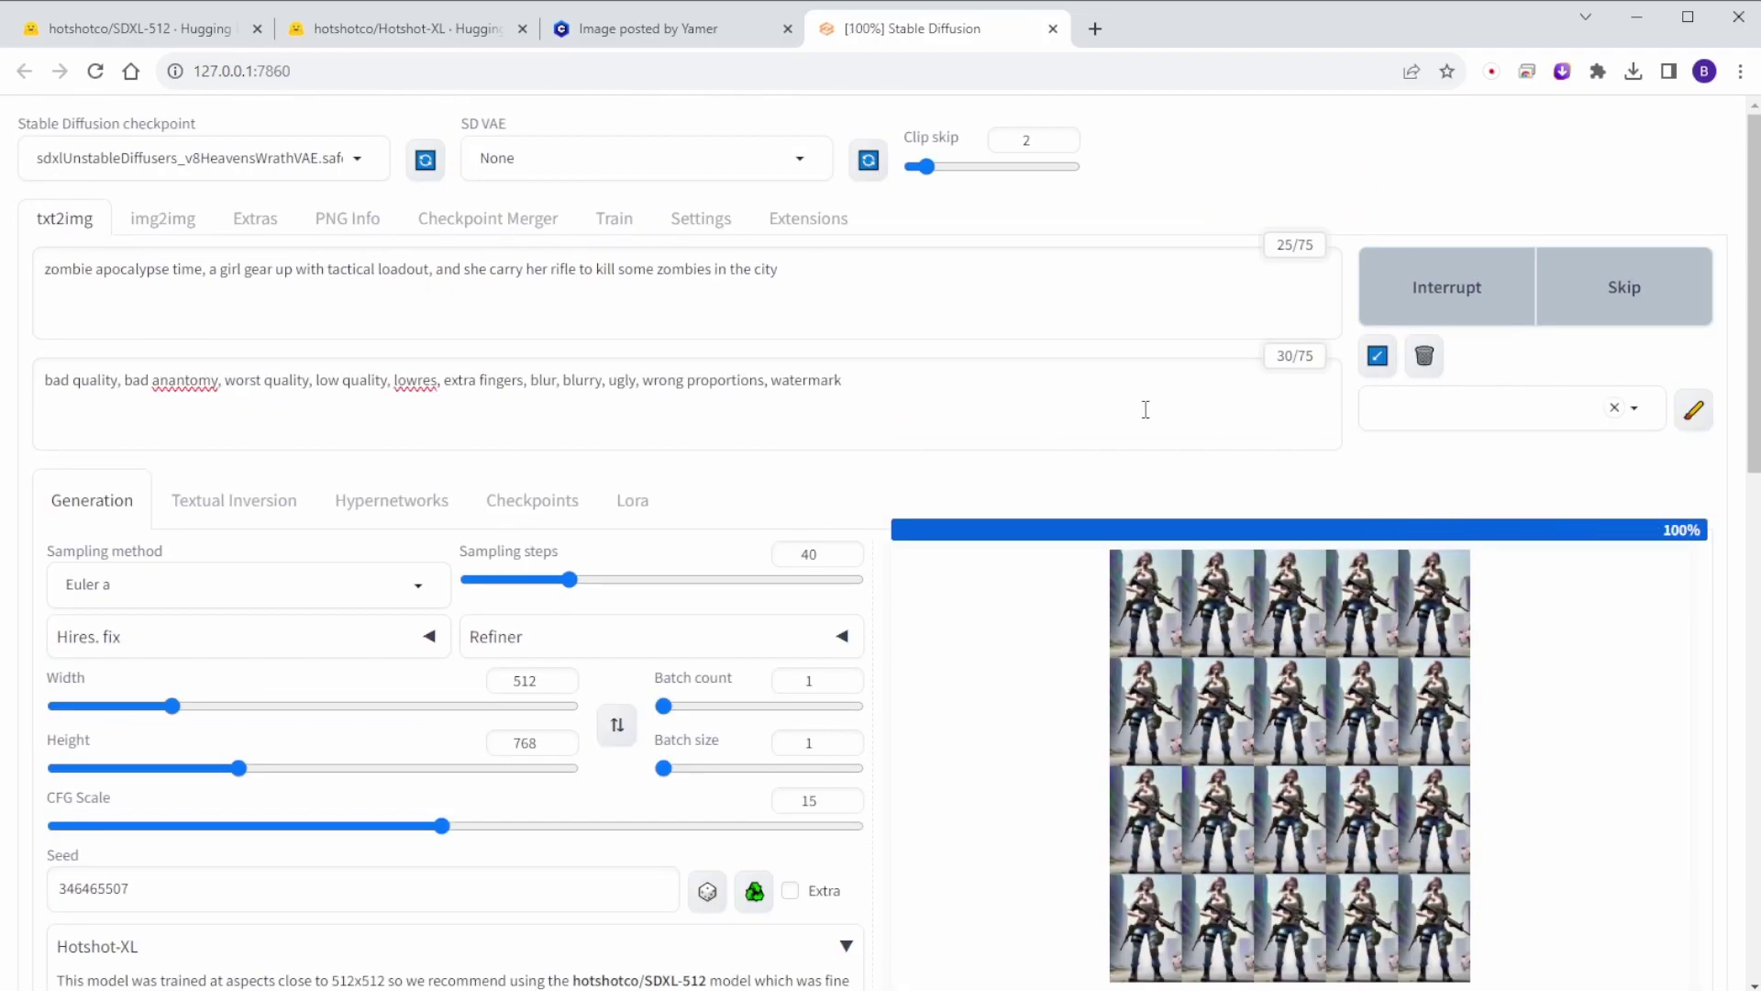
{"action": "scroll", "coordinate": [1130, 578], "scroll_direction": "down", "scroll_amount": 3}
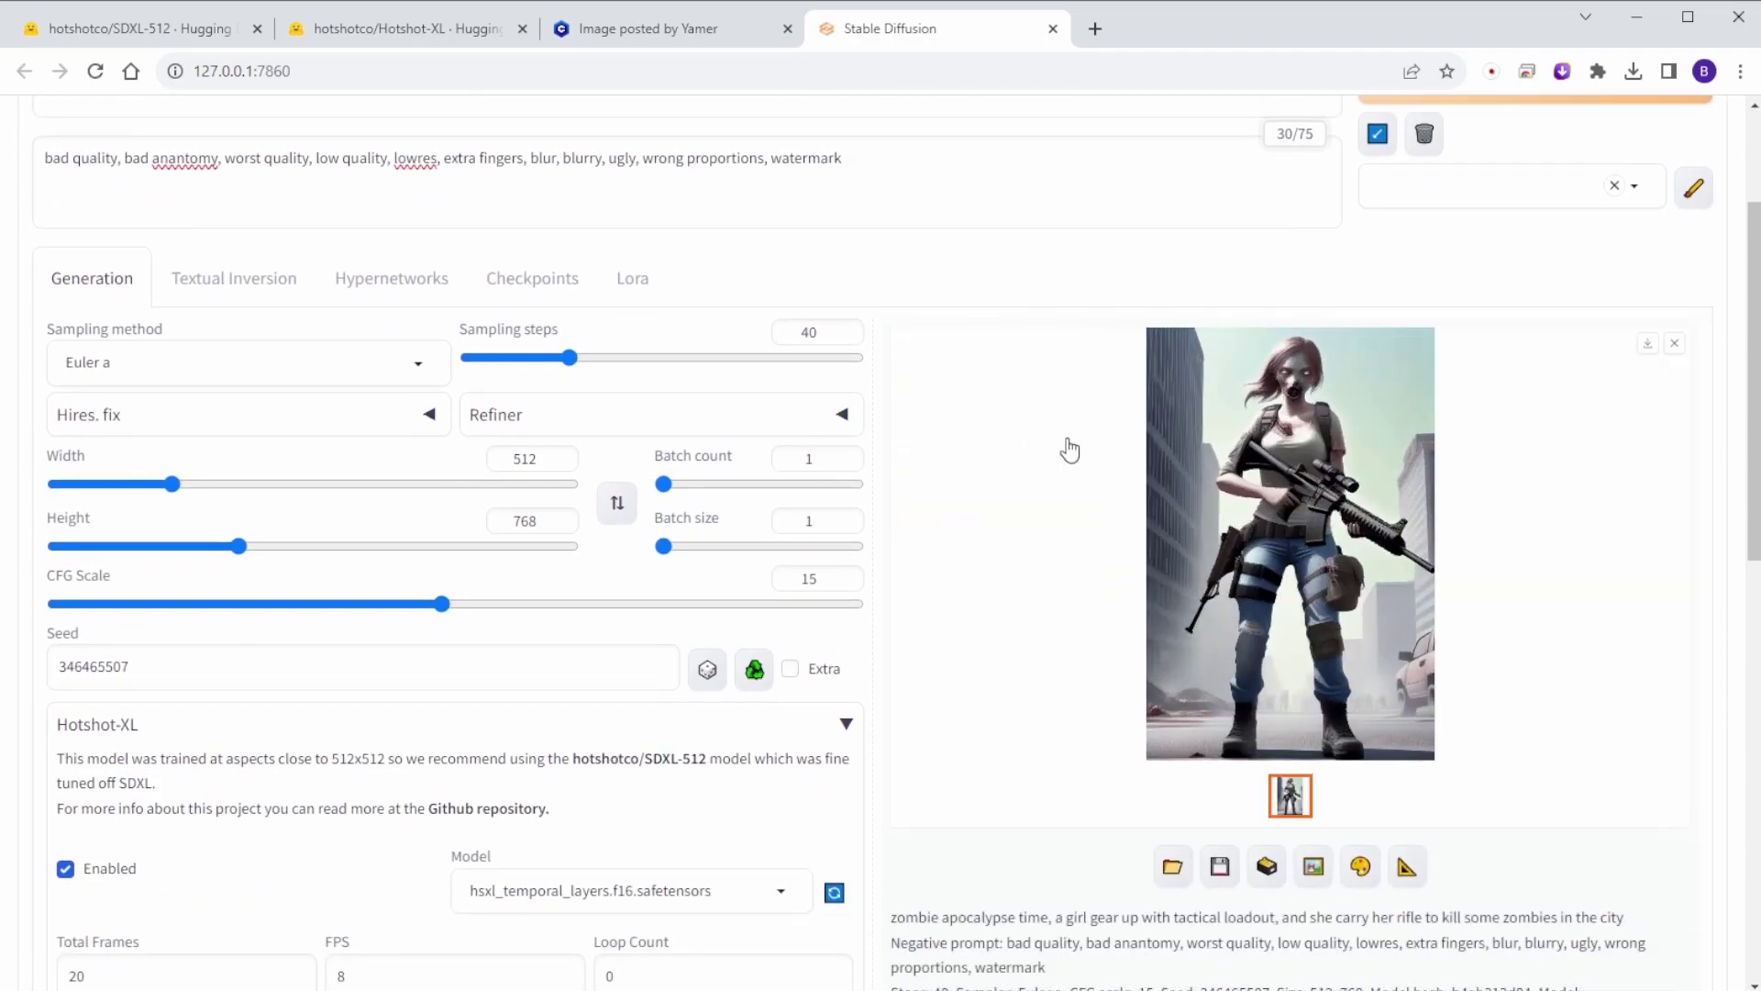
{"action": "left_click", "coordinate": [1299, 449]}
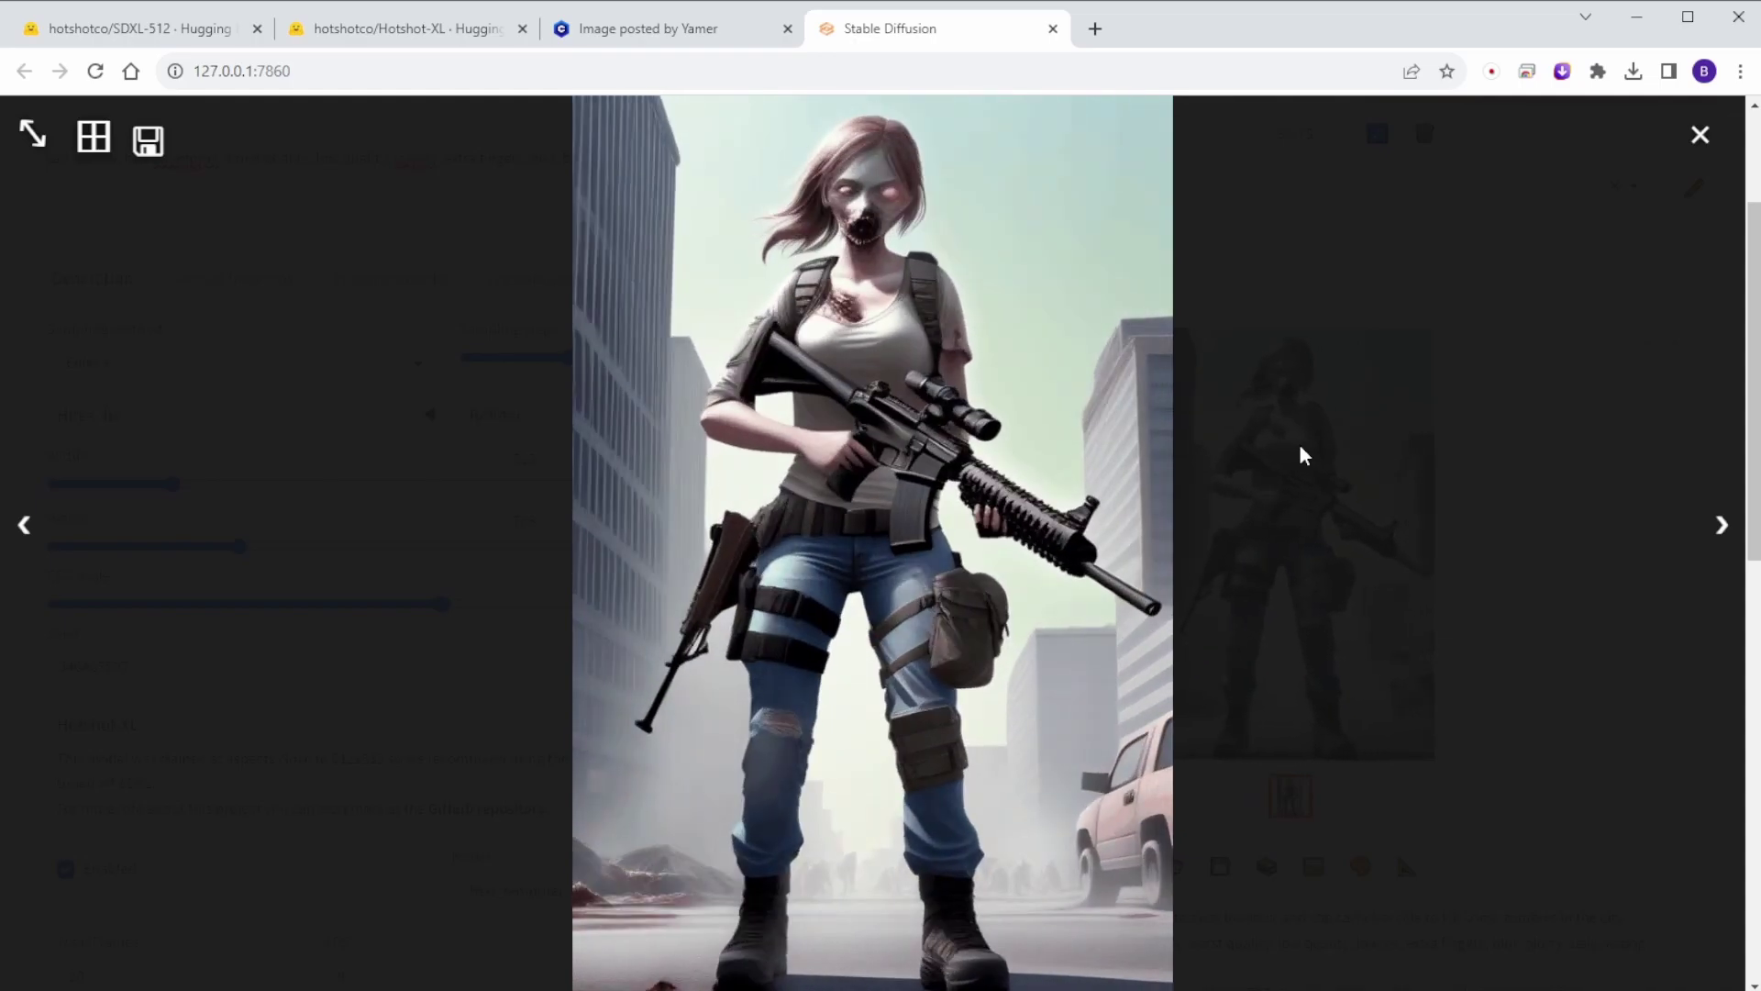
- Review the zombie-girl result full screen, then return to watch the new Poseidon generation
{"action": "left_click", "coordinate": [857, 473]}
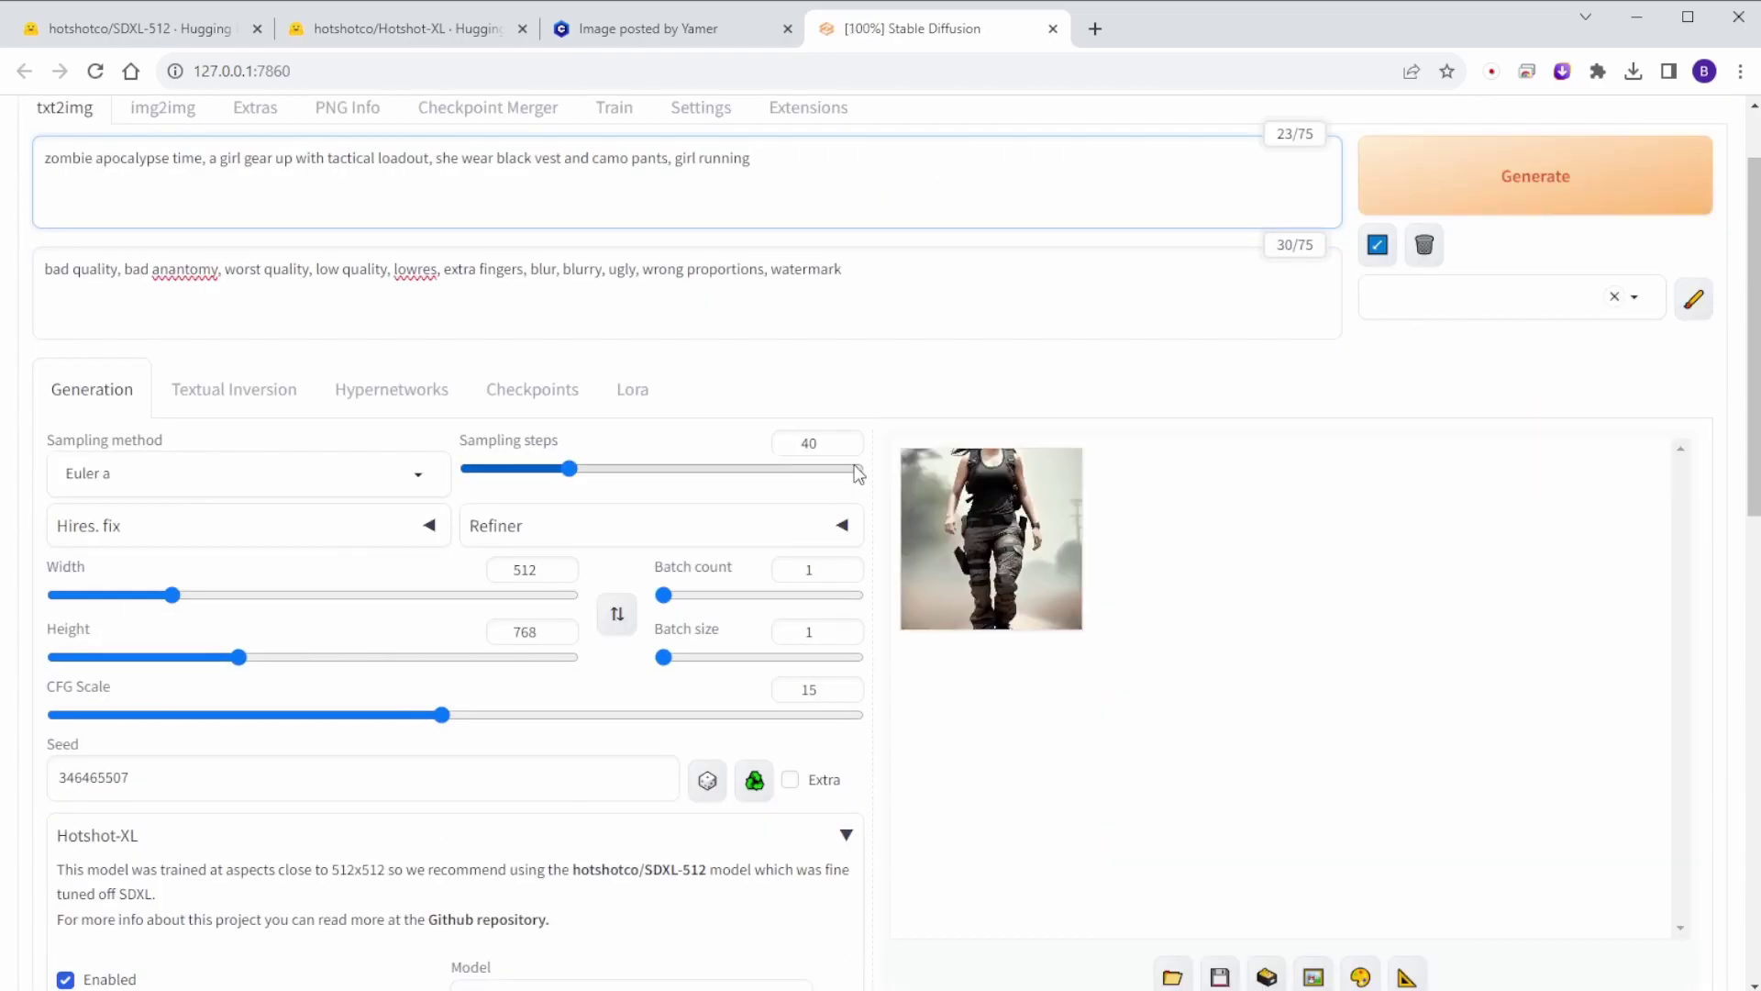
{"action": "left_click", "coordinate": [1043, 543]}
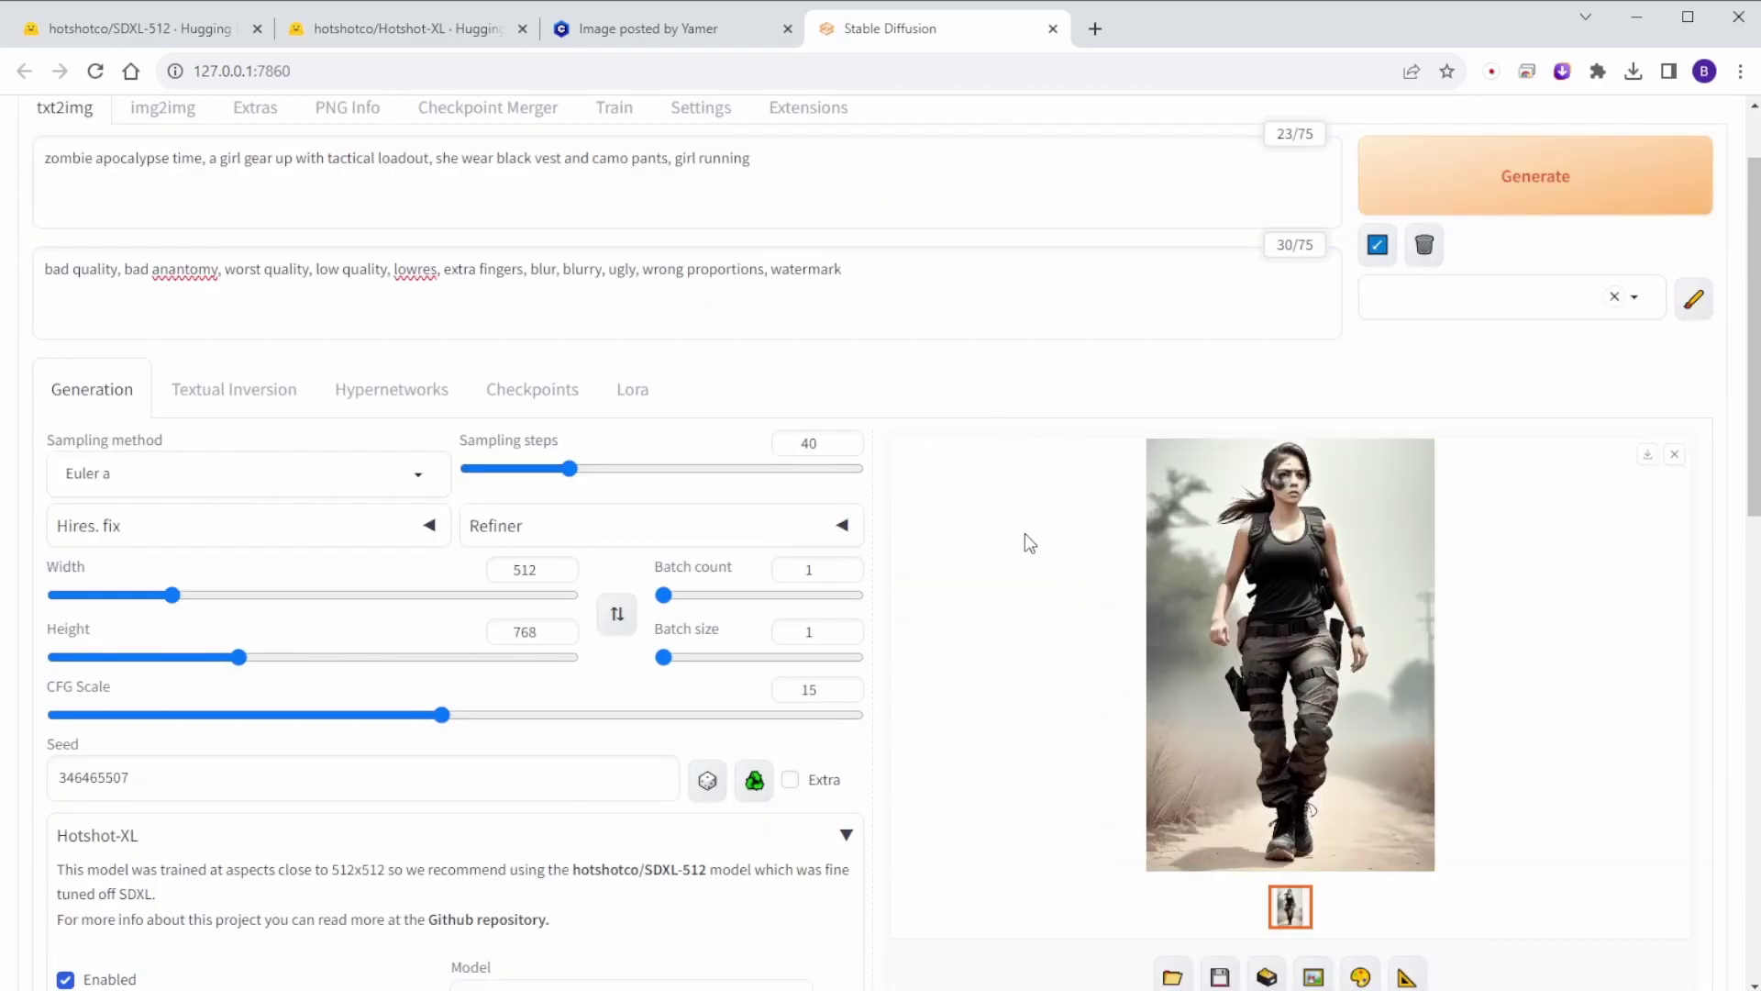
{"action": "left_click", "coordinate": [1376, 641]}
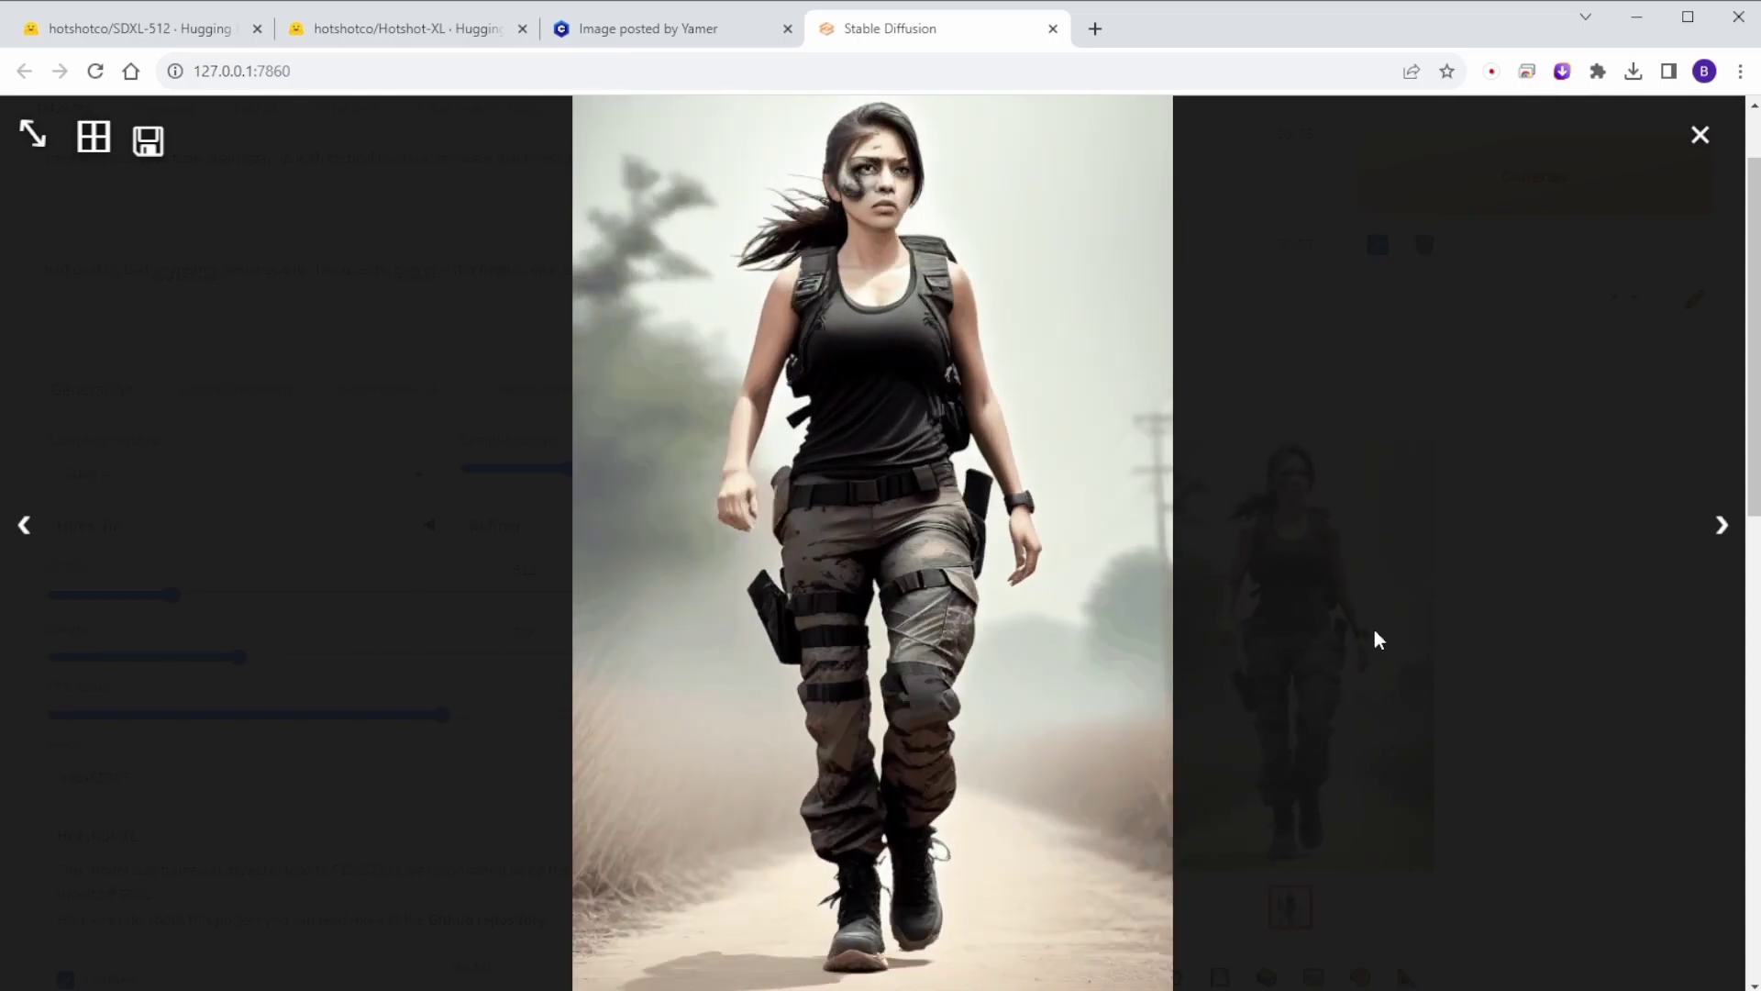
{"action": "left_click", "coordinate": [1103, 784]}
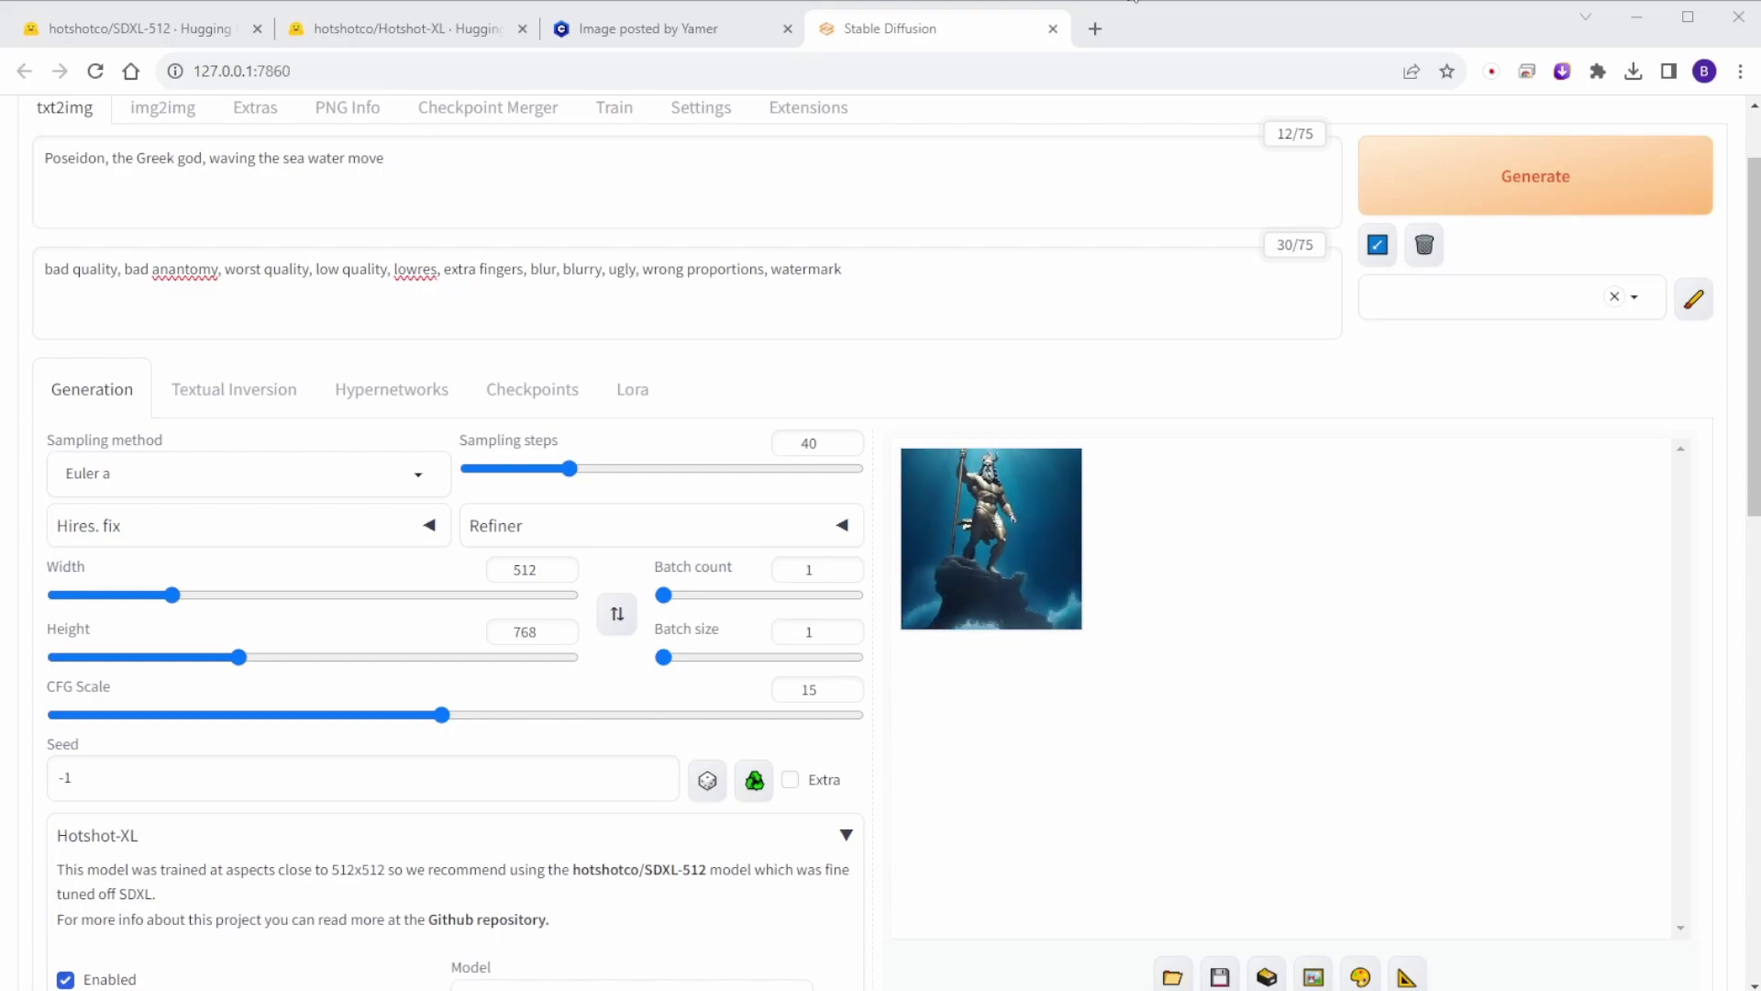
- Watch the finished Poseidon-on-a-sea-rock animation full screen
{"action": "left_click", "coordinate": [972, 548]}
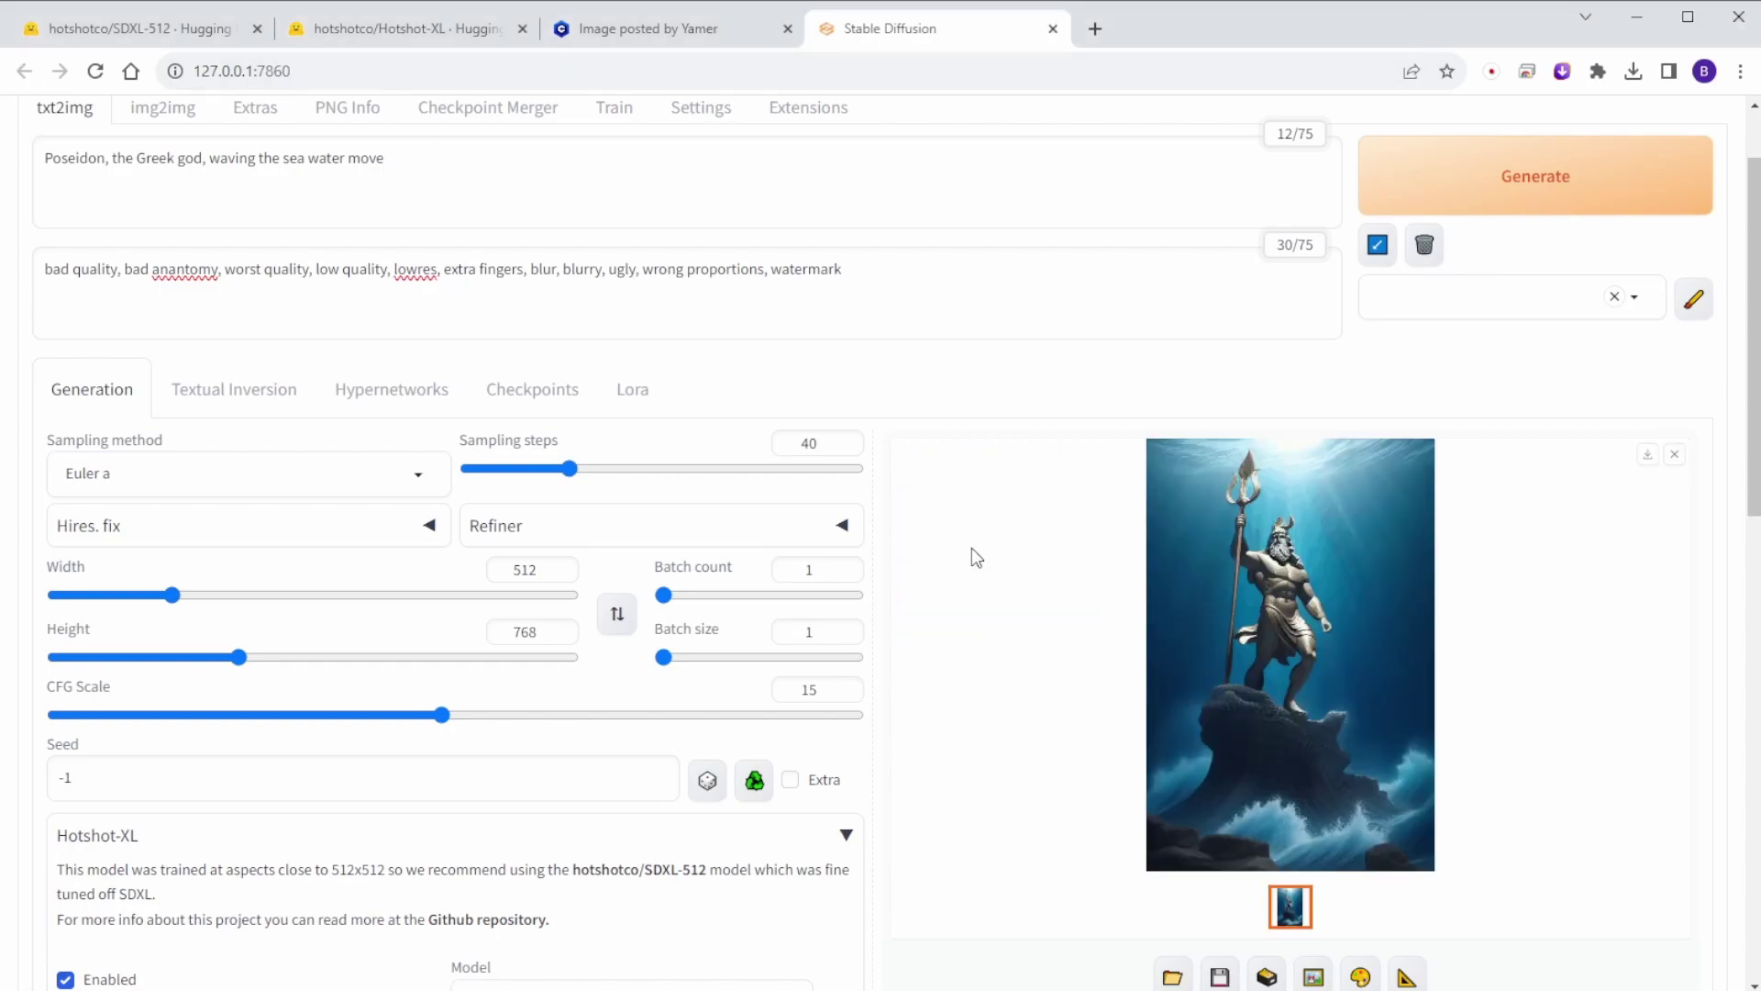
{"action": "left_click", "coordinate": [1316, 576]}
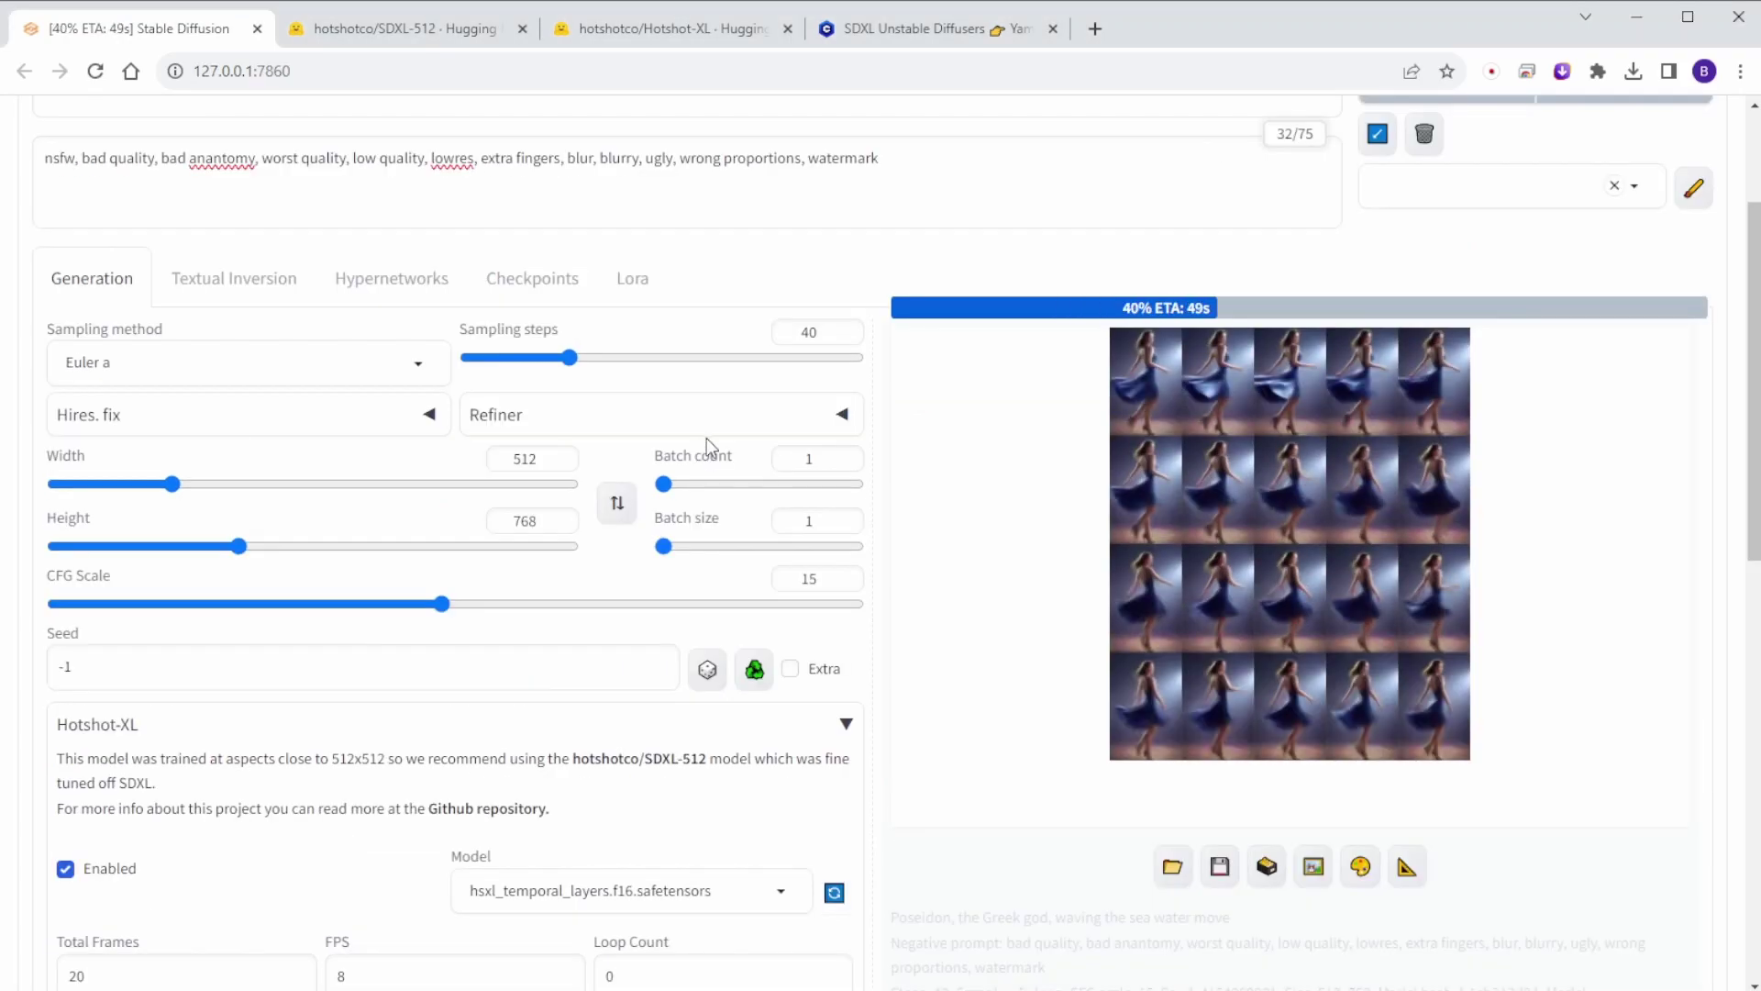
- View the finished blue-dress dancer animation full screen, then close it and scroll down the settings
{"action": "scroll", "coordinate": [706, 437], "scroll_direction": "up", "scroll_amount": 3}
{"action": "left_click", "coordinate": [1398, 496]}
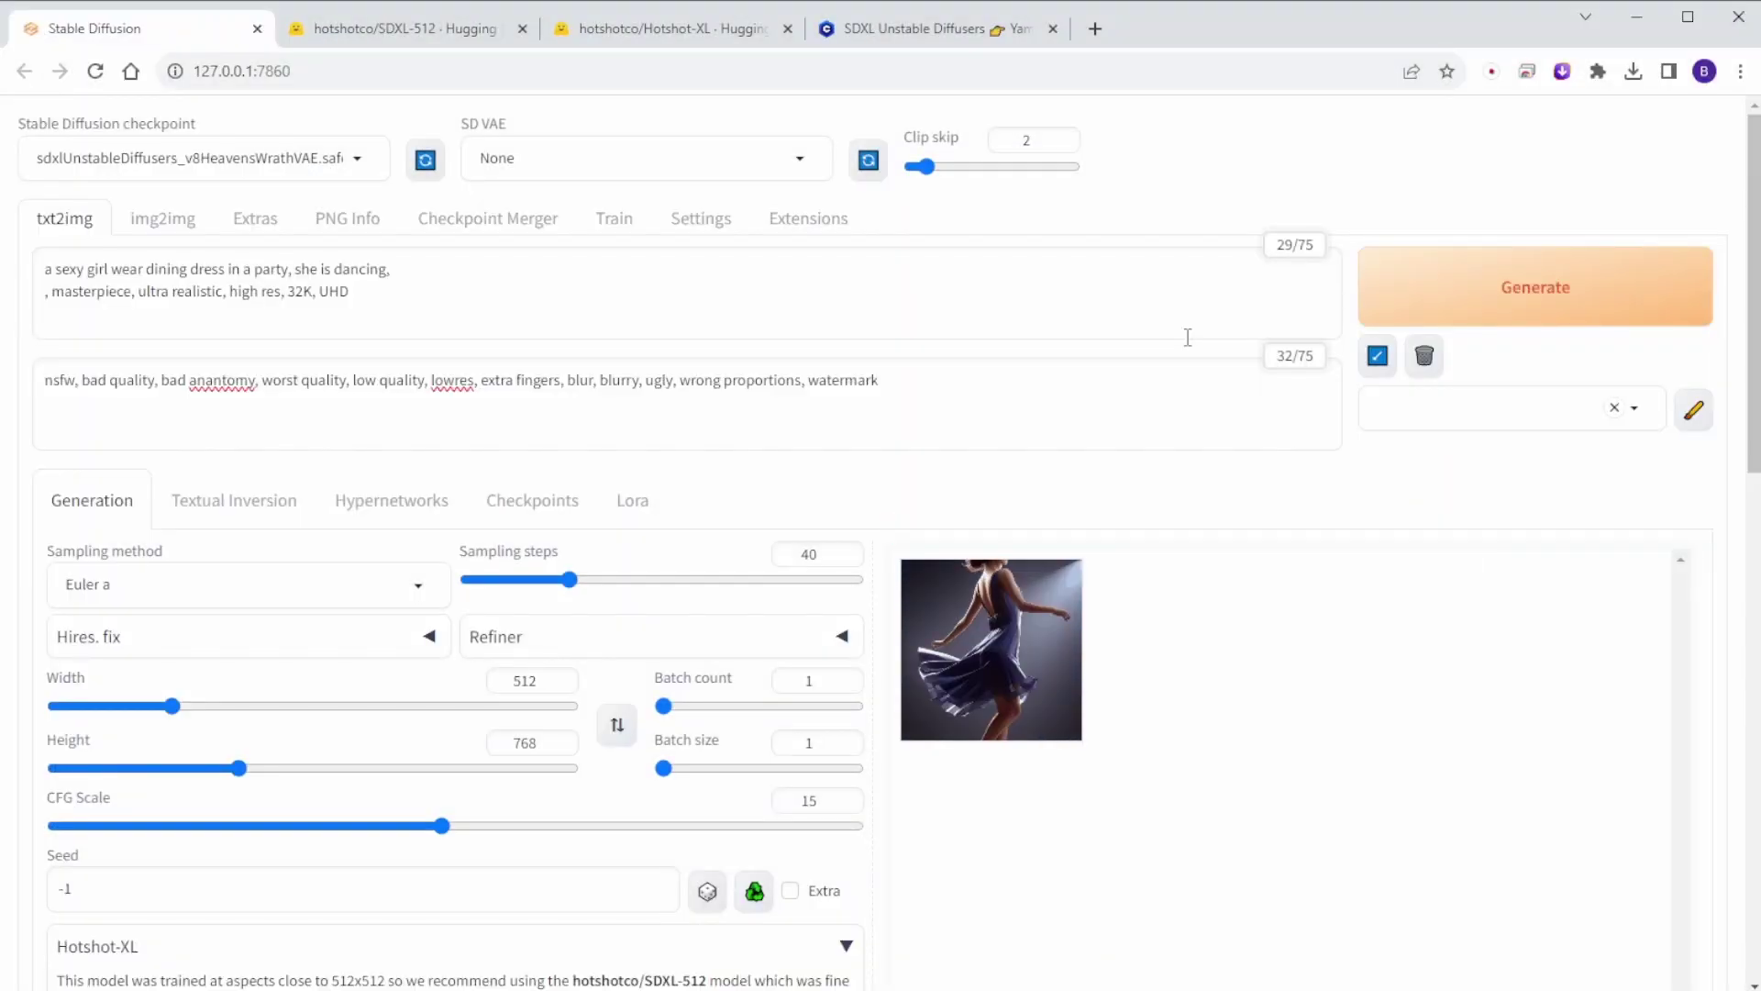
{"action": "scroll", "coordinate": [1147, 514], "scroll_direction": "down", "scroll_amount": 1}
{"action": "left_click", "coordinate": [994, 515]}
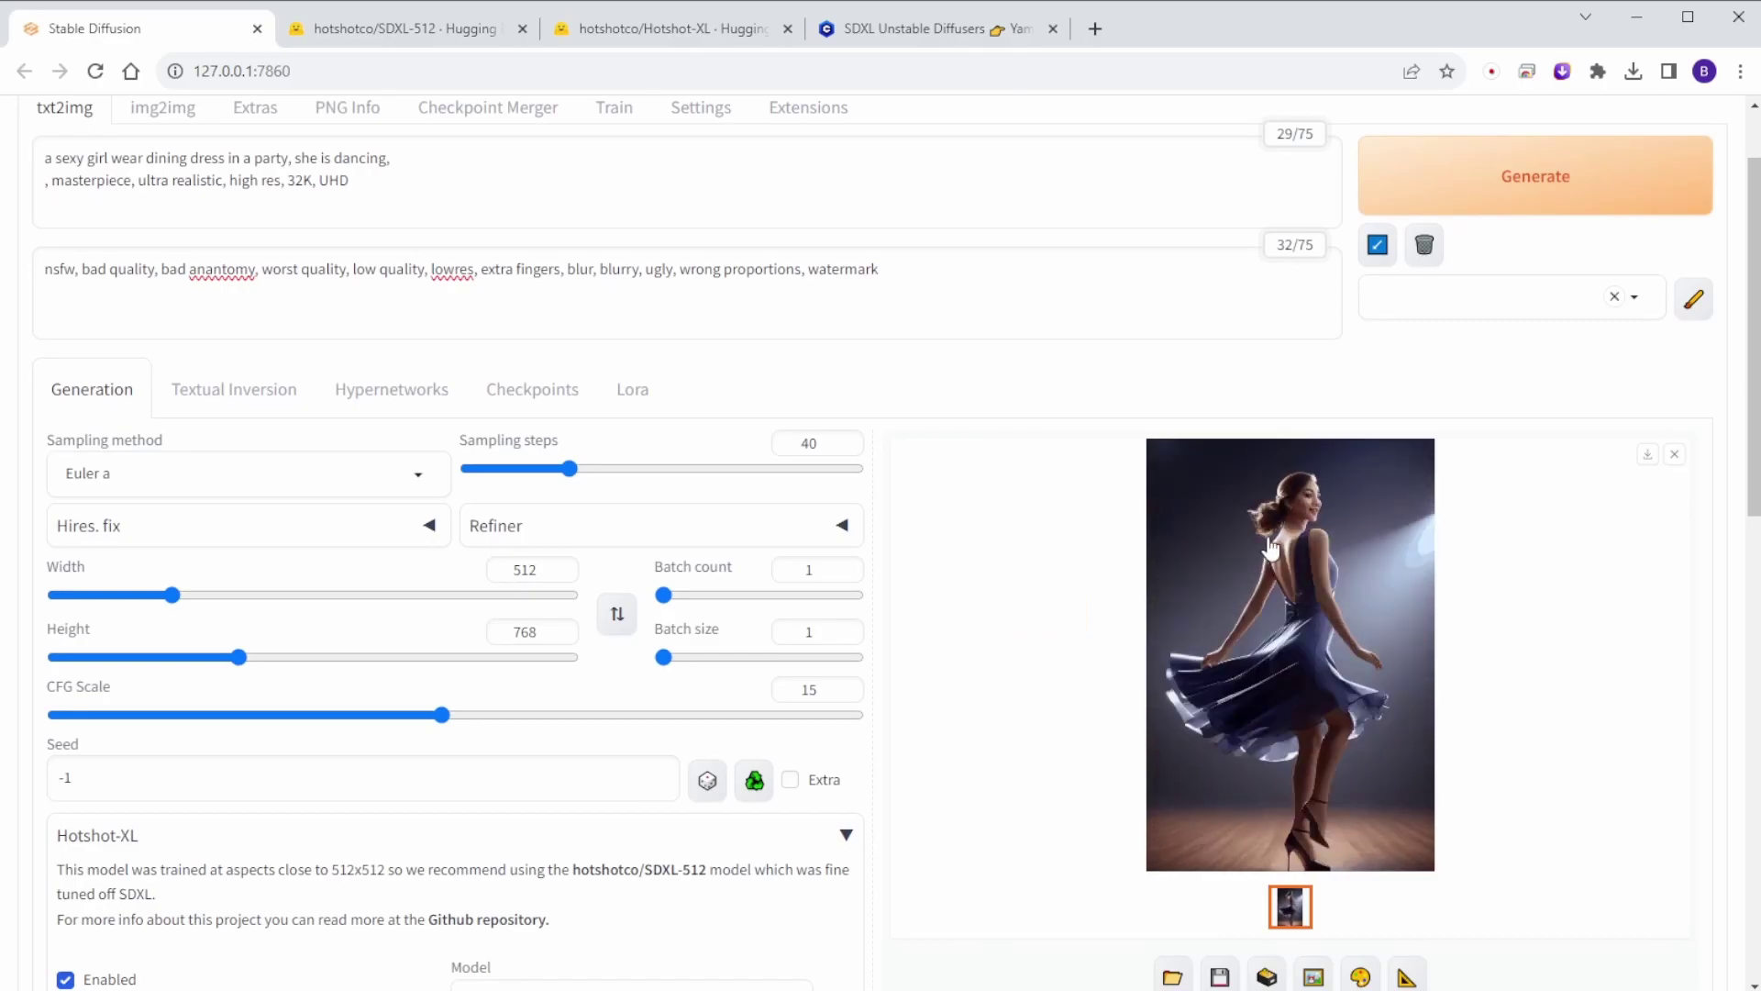
{"action": "left_click", "coordinate": [1354, 588]}
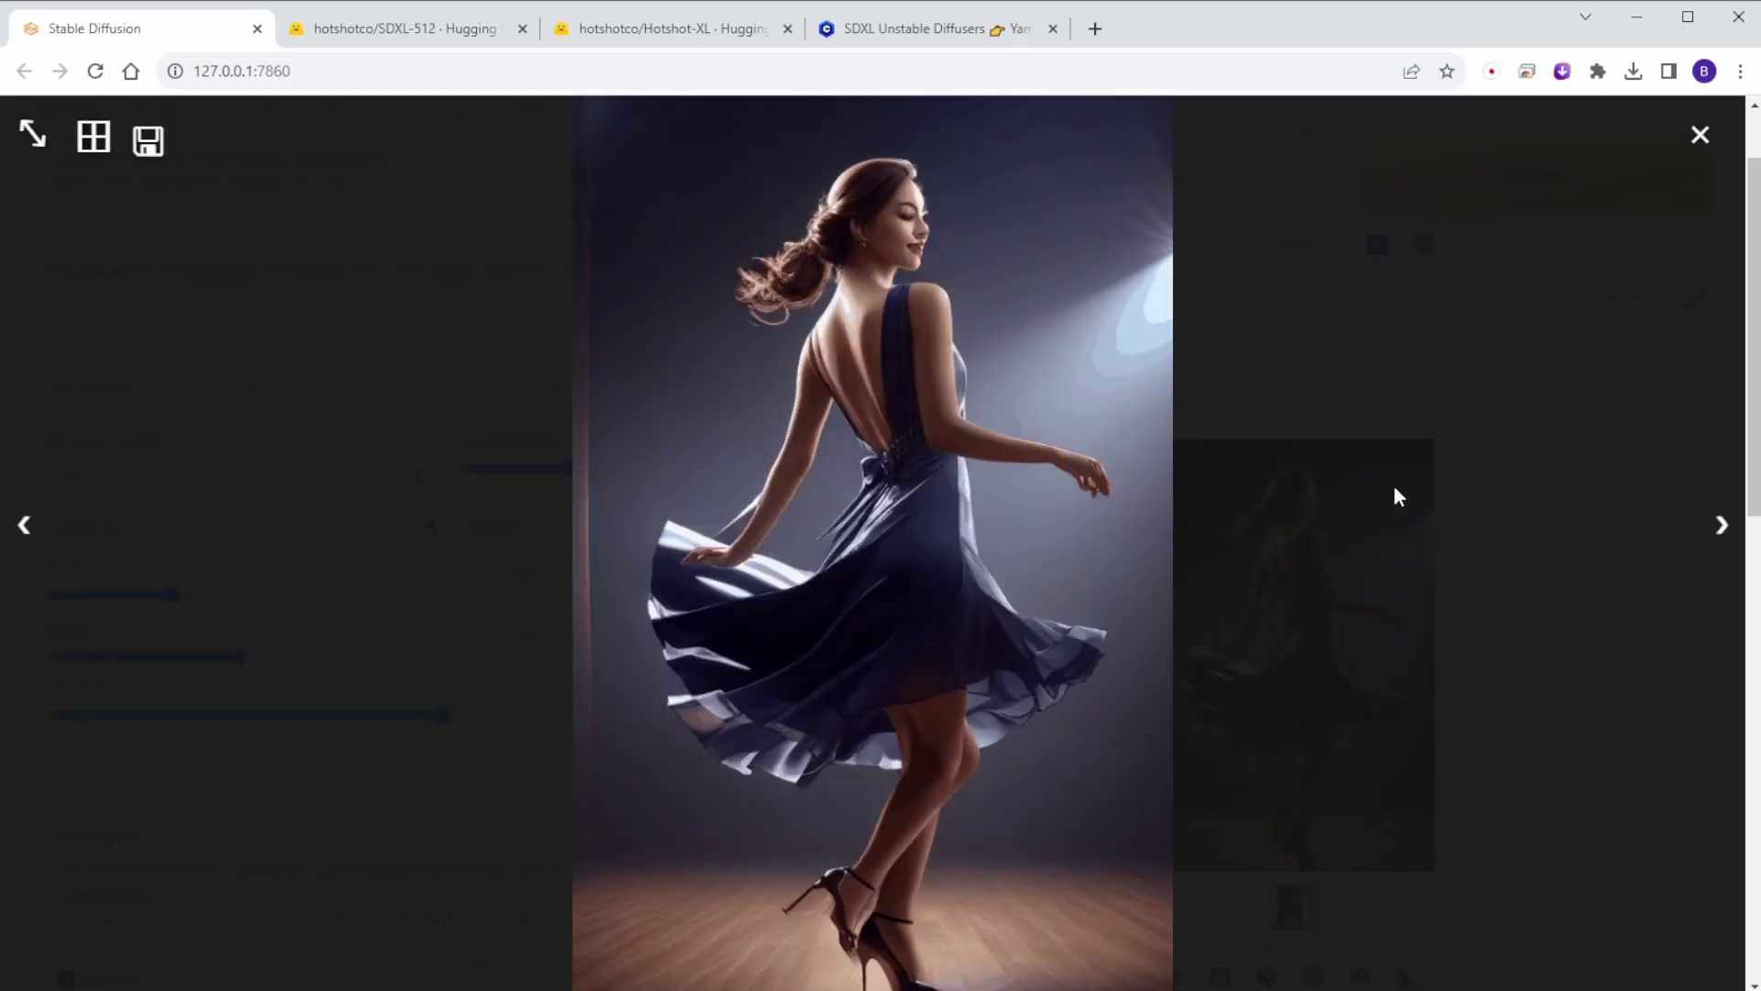
{"action": "left_click", "coordinate": [1393, 488]}
{"action": "scroll", "coordinate": [664, 338], "scroll_direction": "down", "scroll_amount": 5}
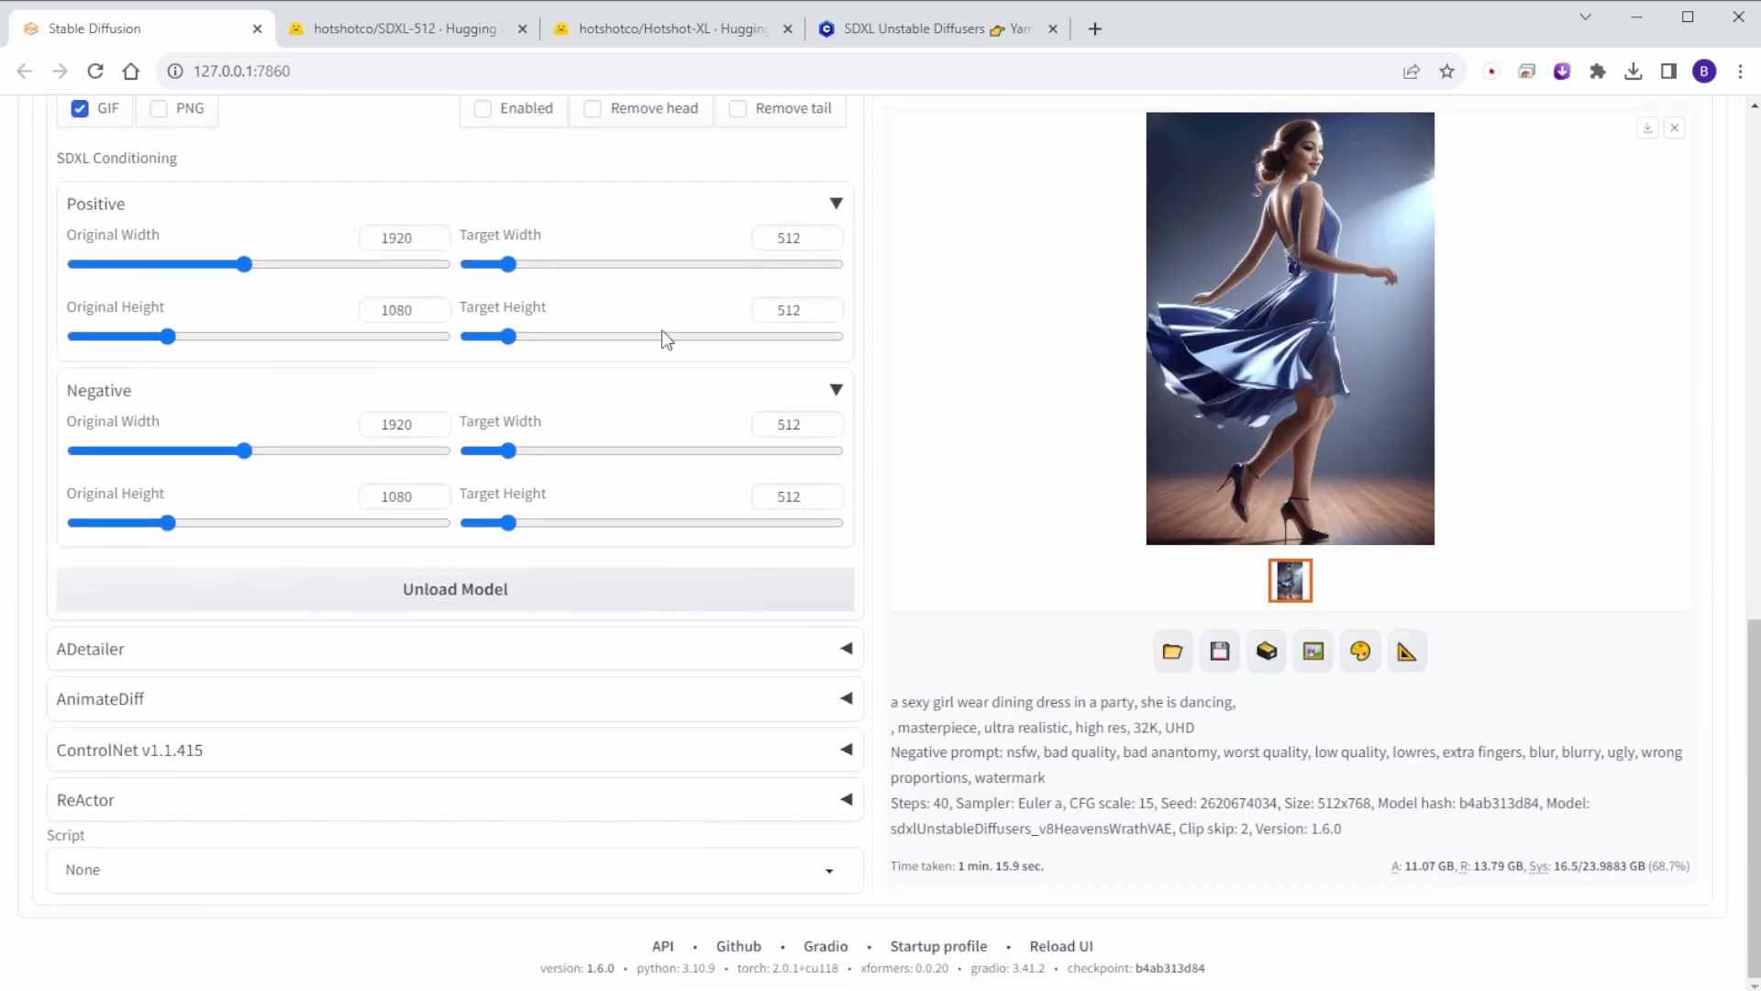
- Enable ReActor face swap with a woman's portrait loaded as the source face
{"action": "left_click", "coordinate": [134, 807]}
{"action": "scroll", "coordinate": [459, 406], "scroll_direction": "down", "scroll_amount": 6}
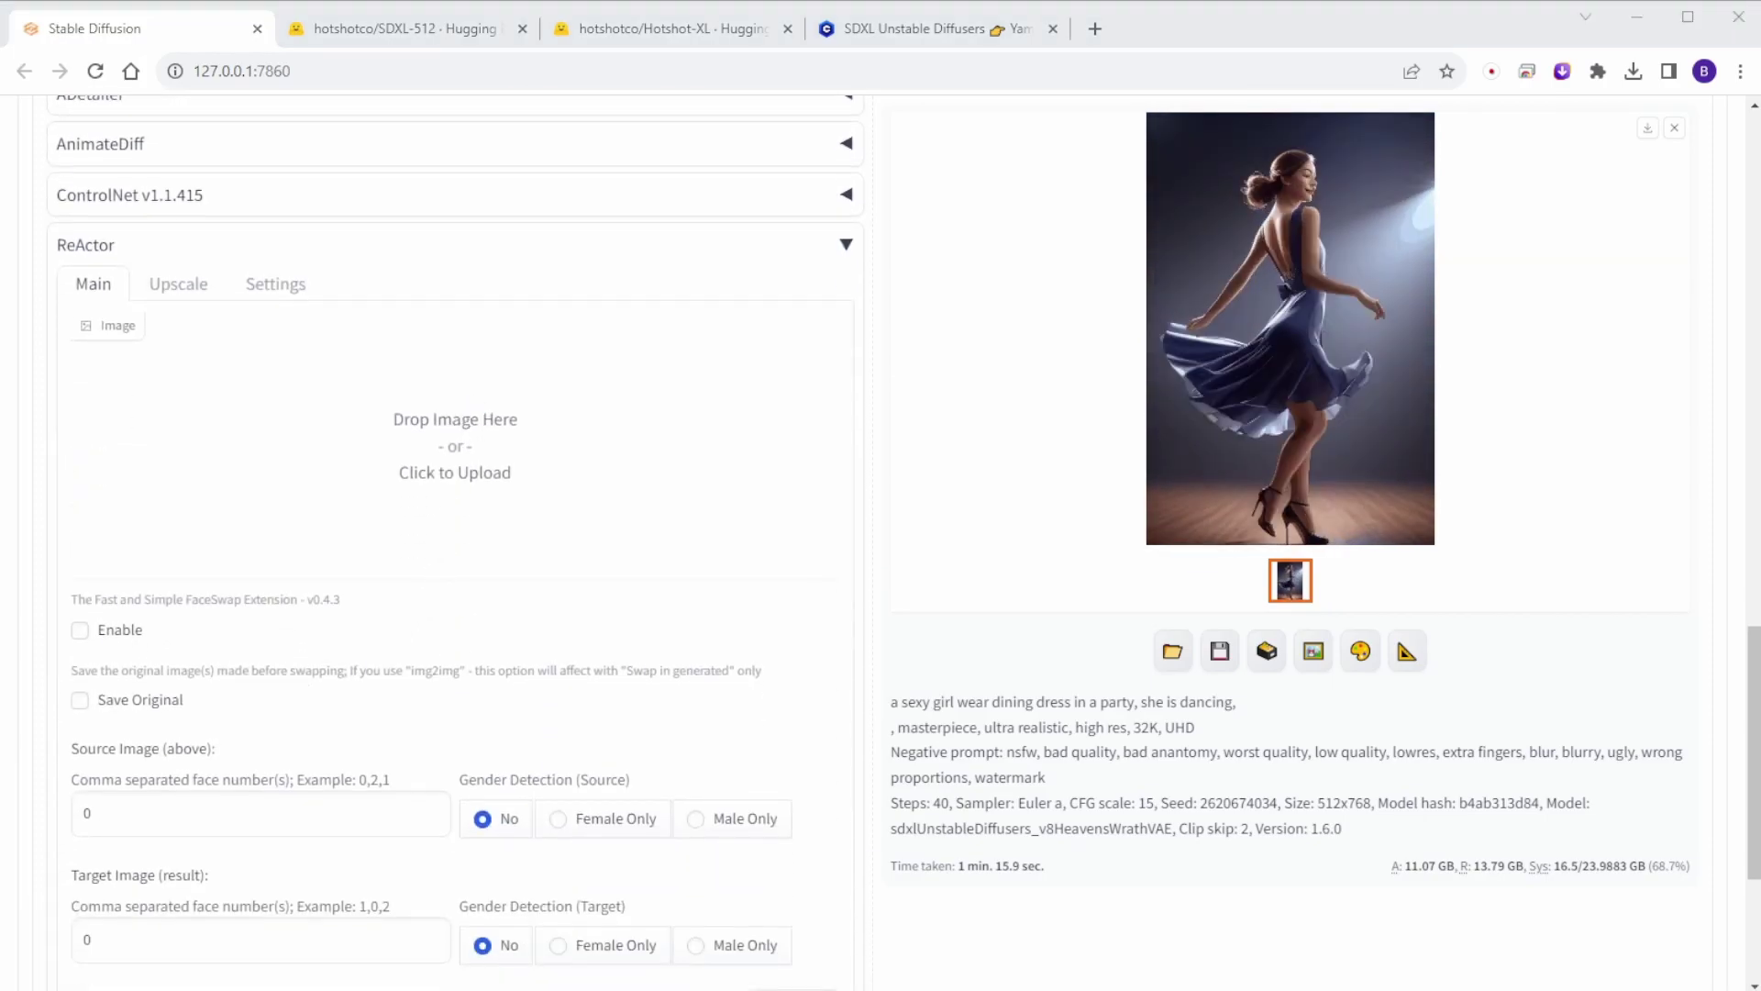
{"action": "key", "text": "Return"}
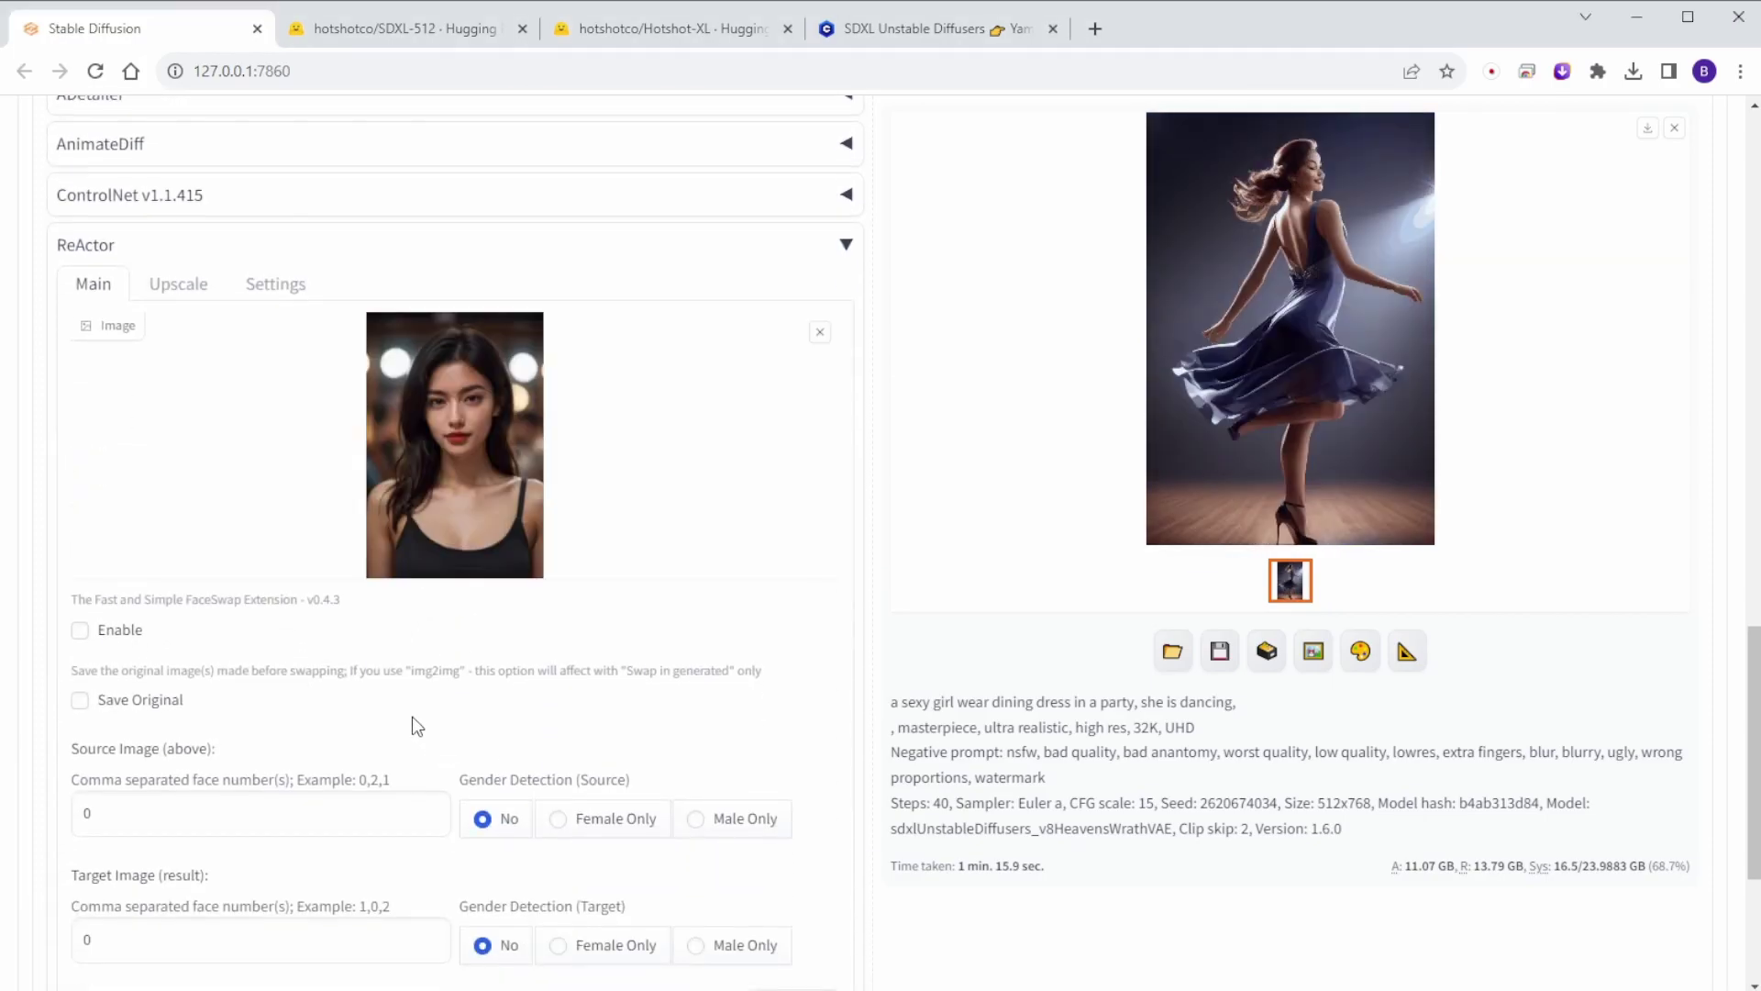
{"action": "left_click", "coordinate": [126, 635]}
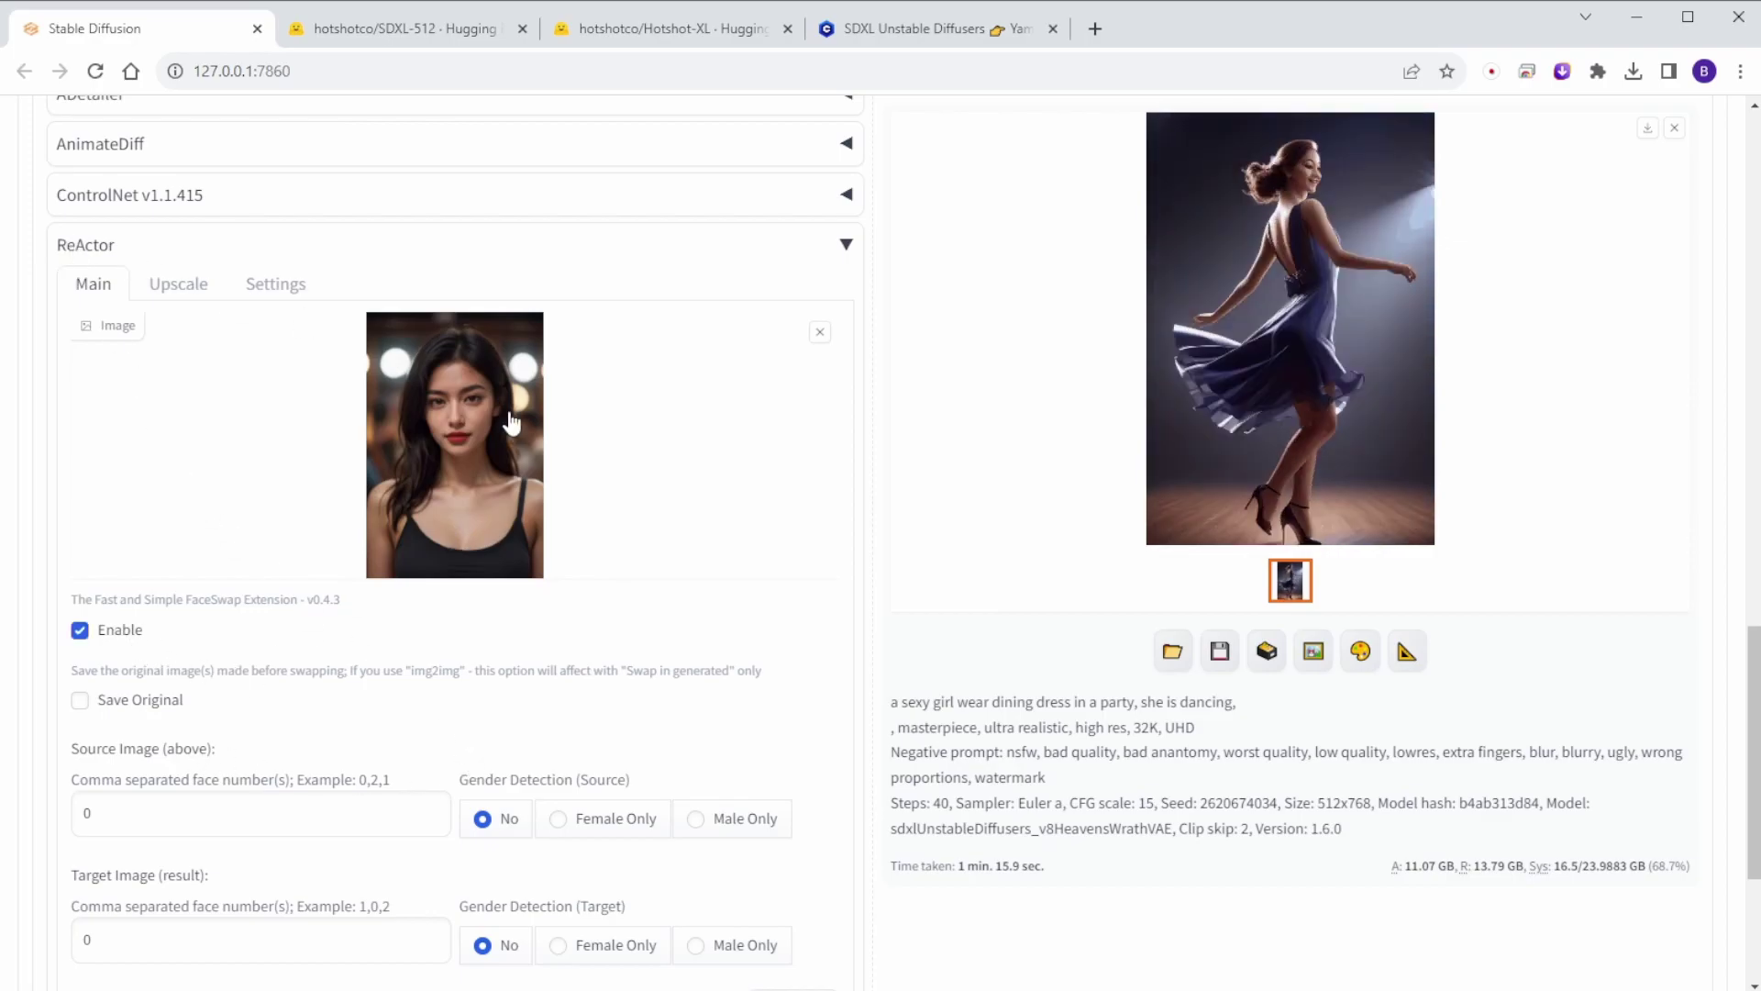
{"action": "scroll", "coordinate": [303, 471], "scroll_direction": "up", "scroll_amount": 3}
{"action": "scroll", "coordinate": [131, 593], "scroll_direction": "up", "scroll_amount": 9}
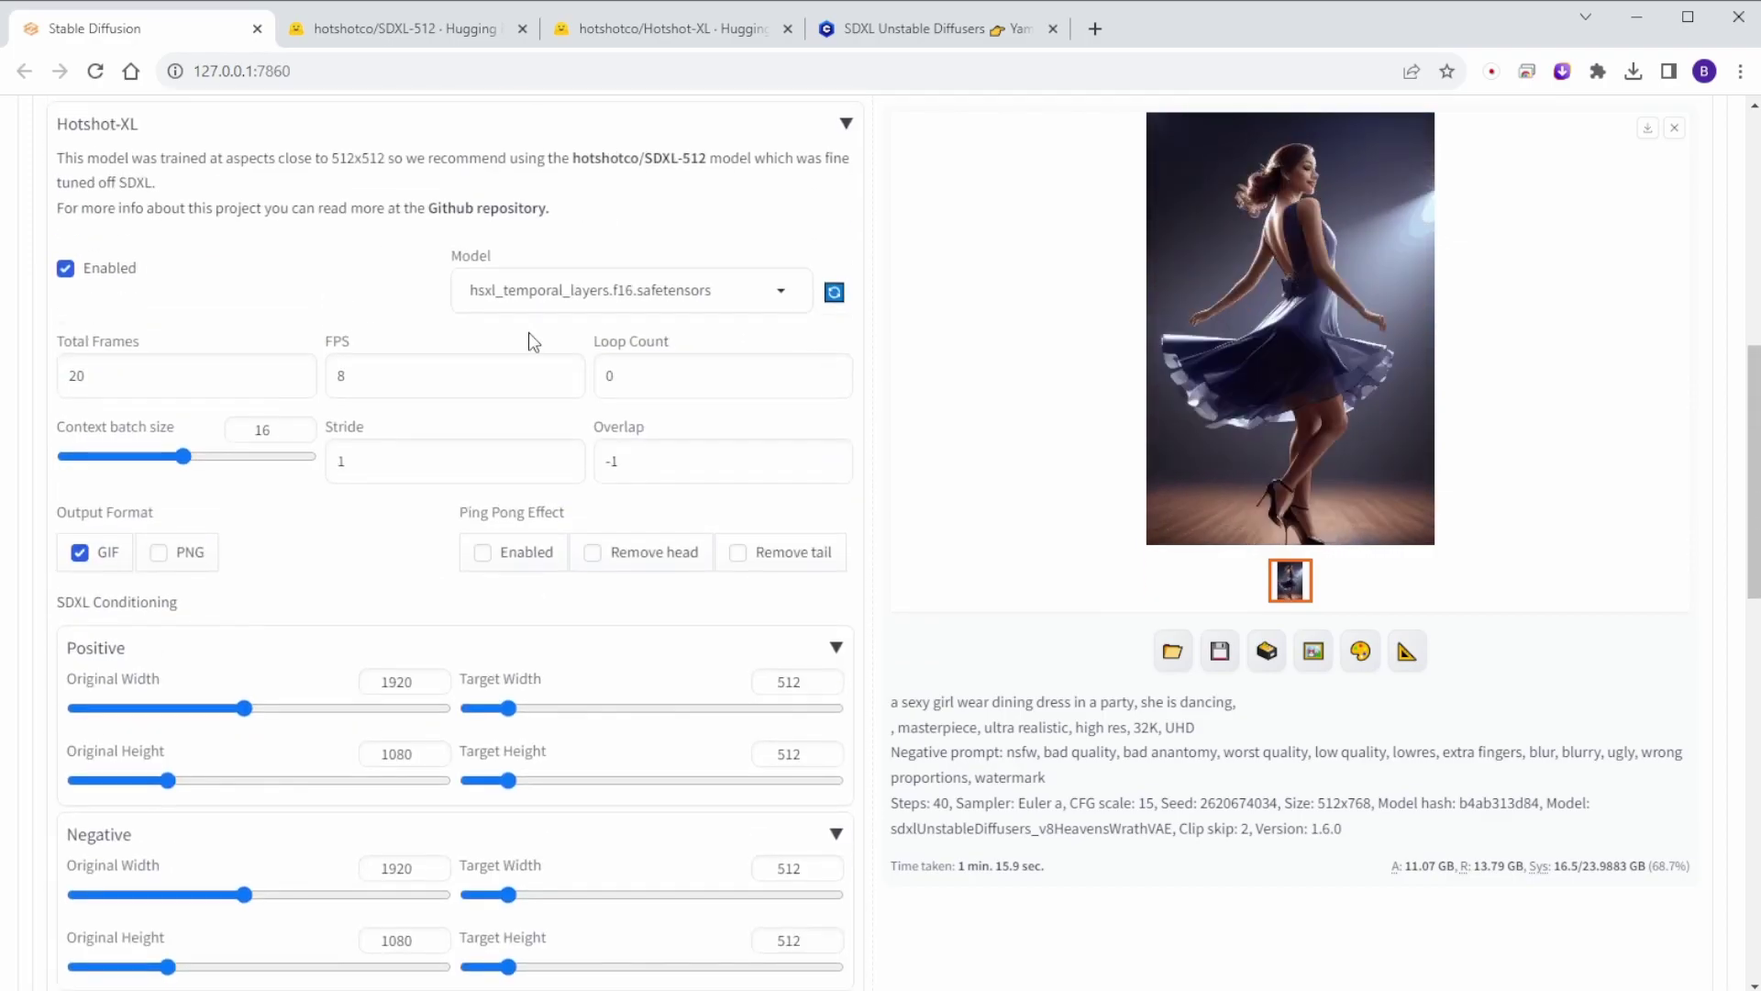
- Generate the 1024×768 face-swapped red-dress Christmas dancer animation and view it full screen
{"action": "scroll", "coordinate": [1079, 482], "scroll_direction": "up", "scroll_amount": 5}
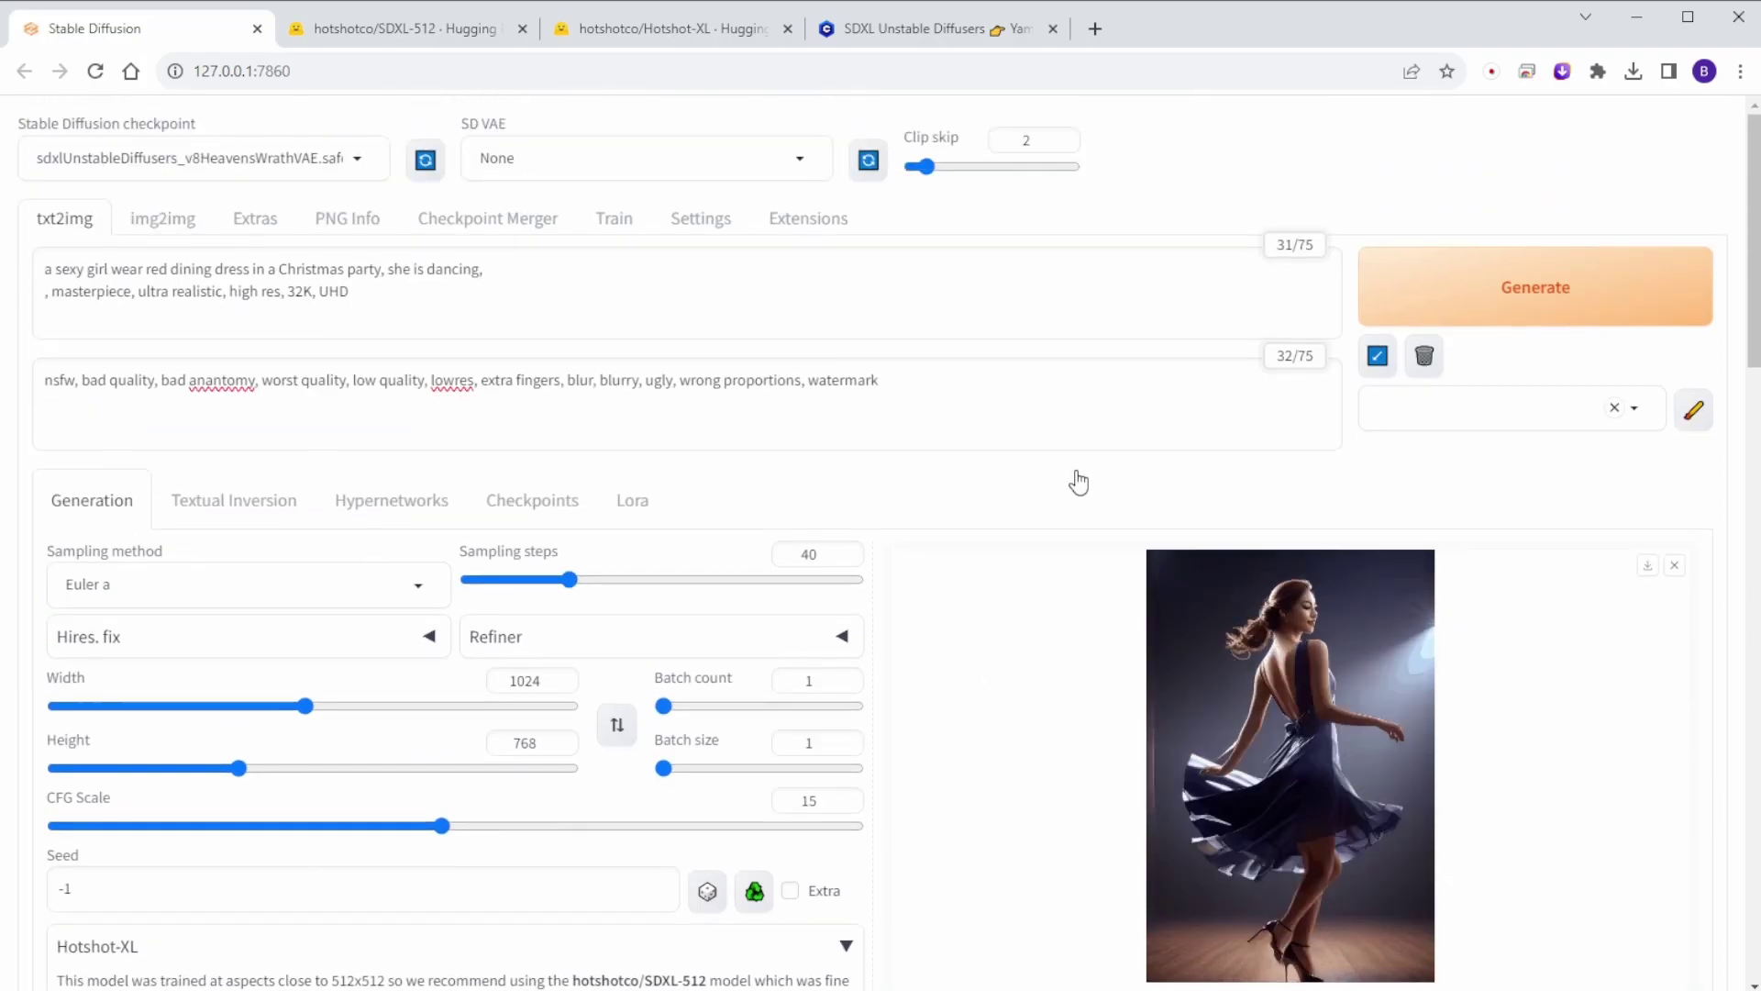
{"action": "left_click", "coordinate": [1648, 306]}
{"action": "scroll", "coordinate": [814, 354], "scroll_direction": "down", "scroll_amount": 1}
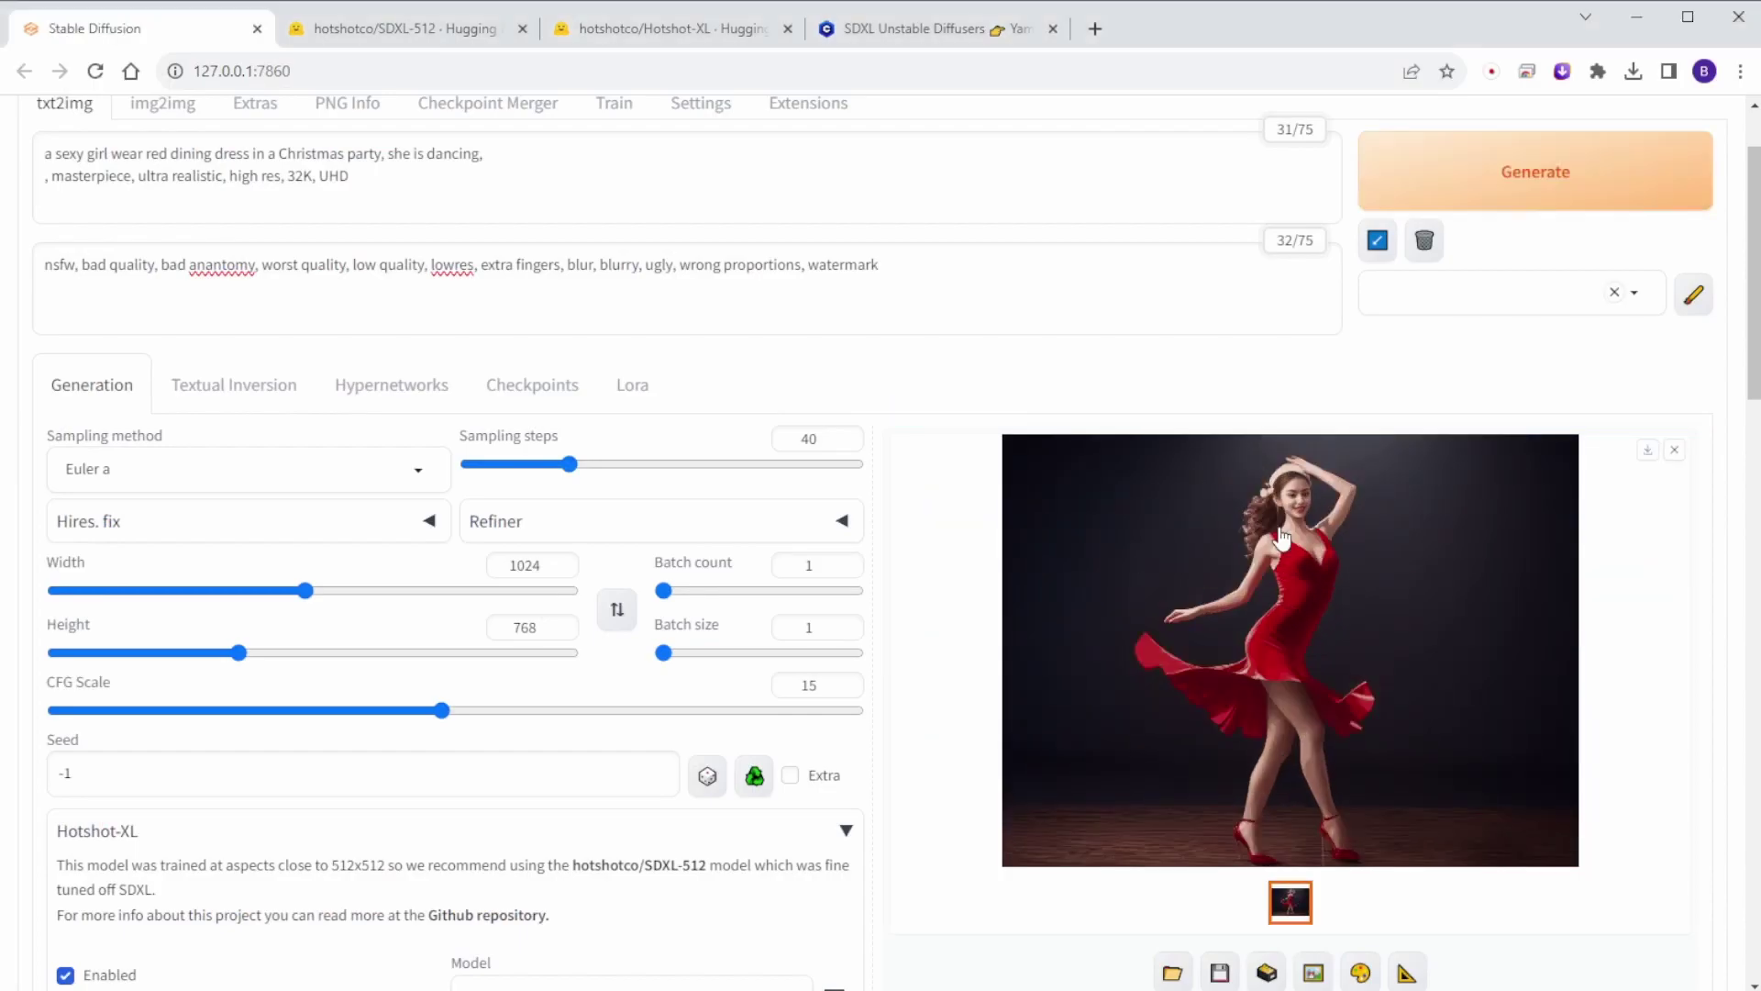
{"action": "left_click", "coordinate": [1280, 536]}
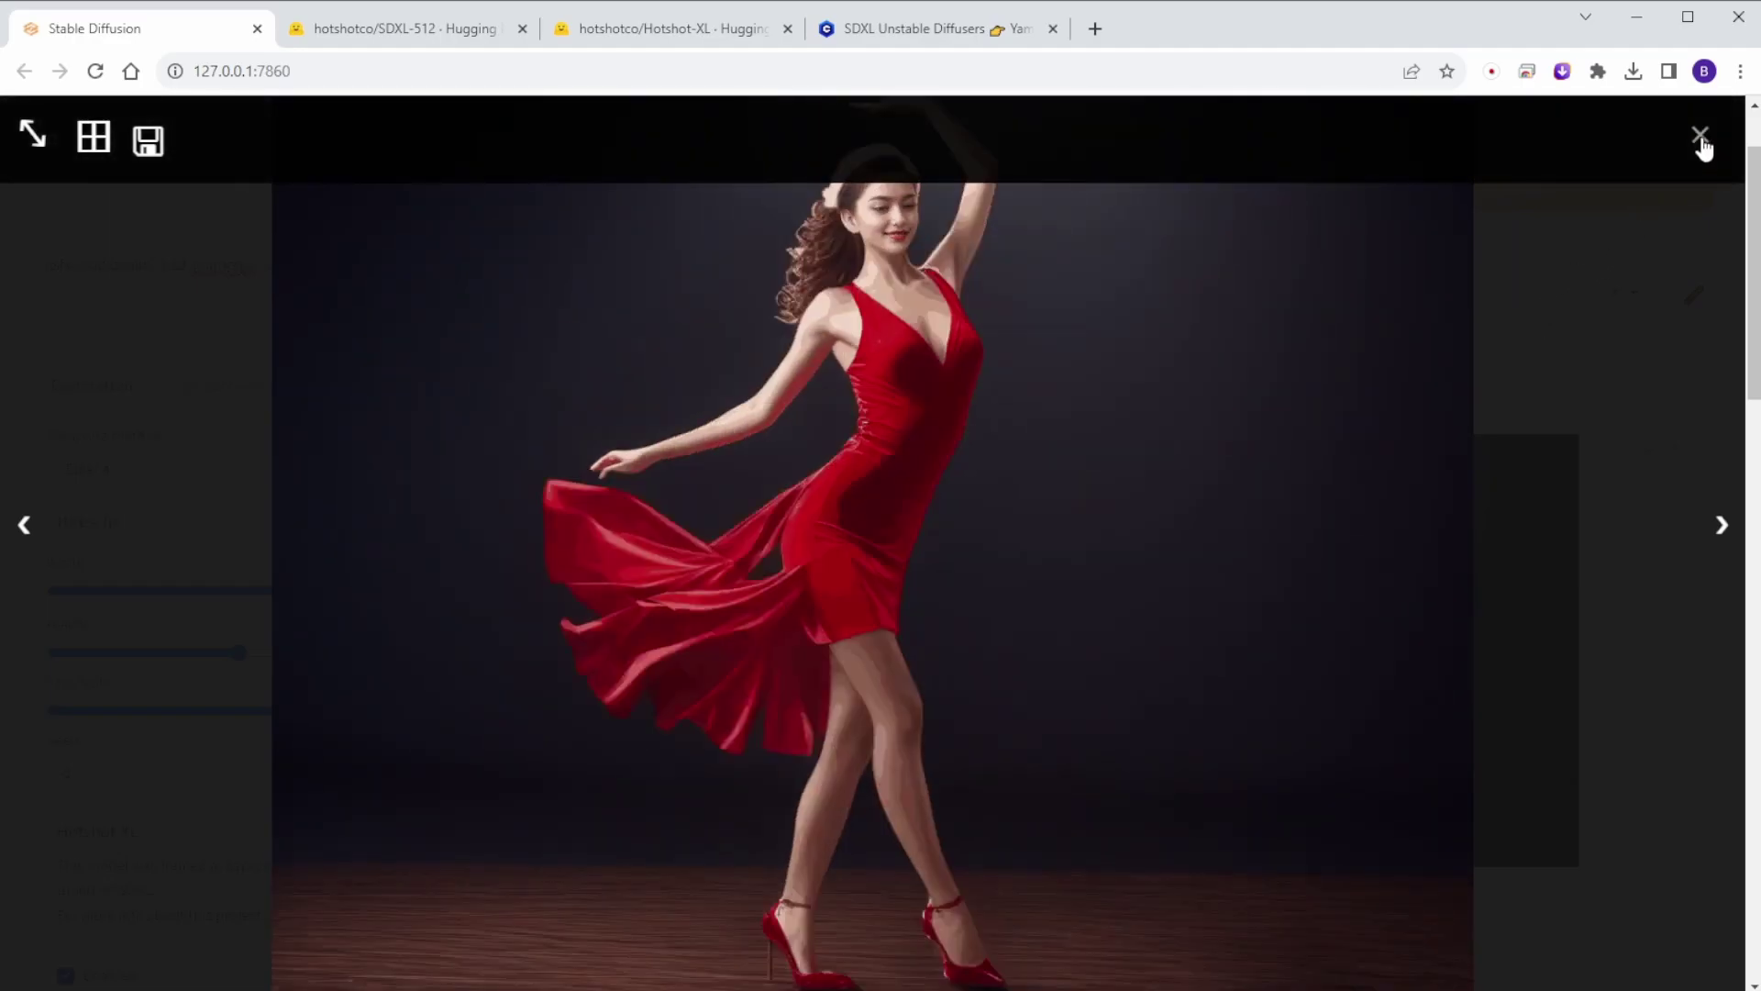
{"action": "left_click", "coordinate": [1699, 135]}
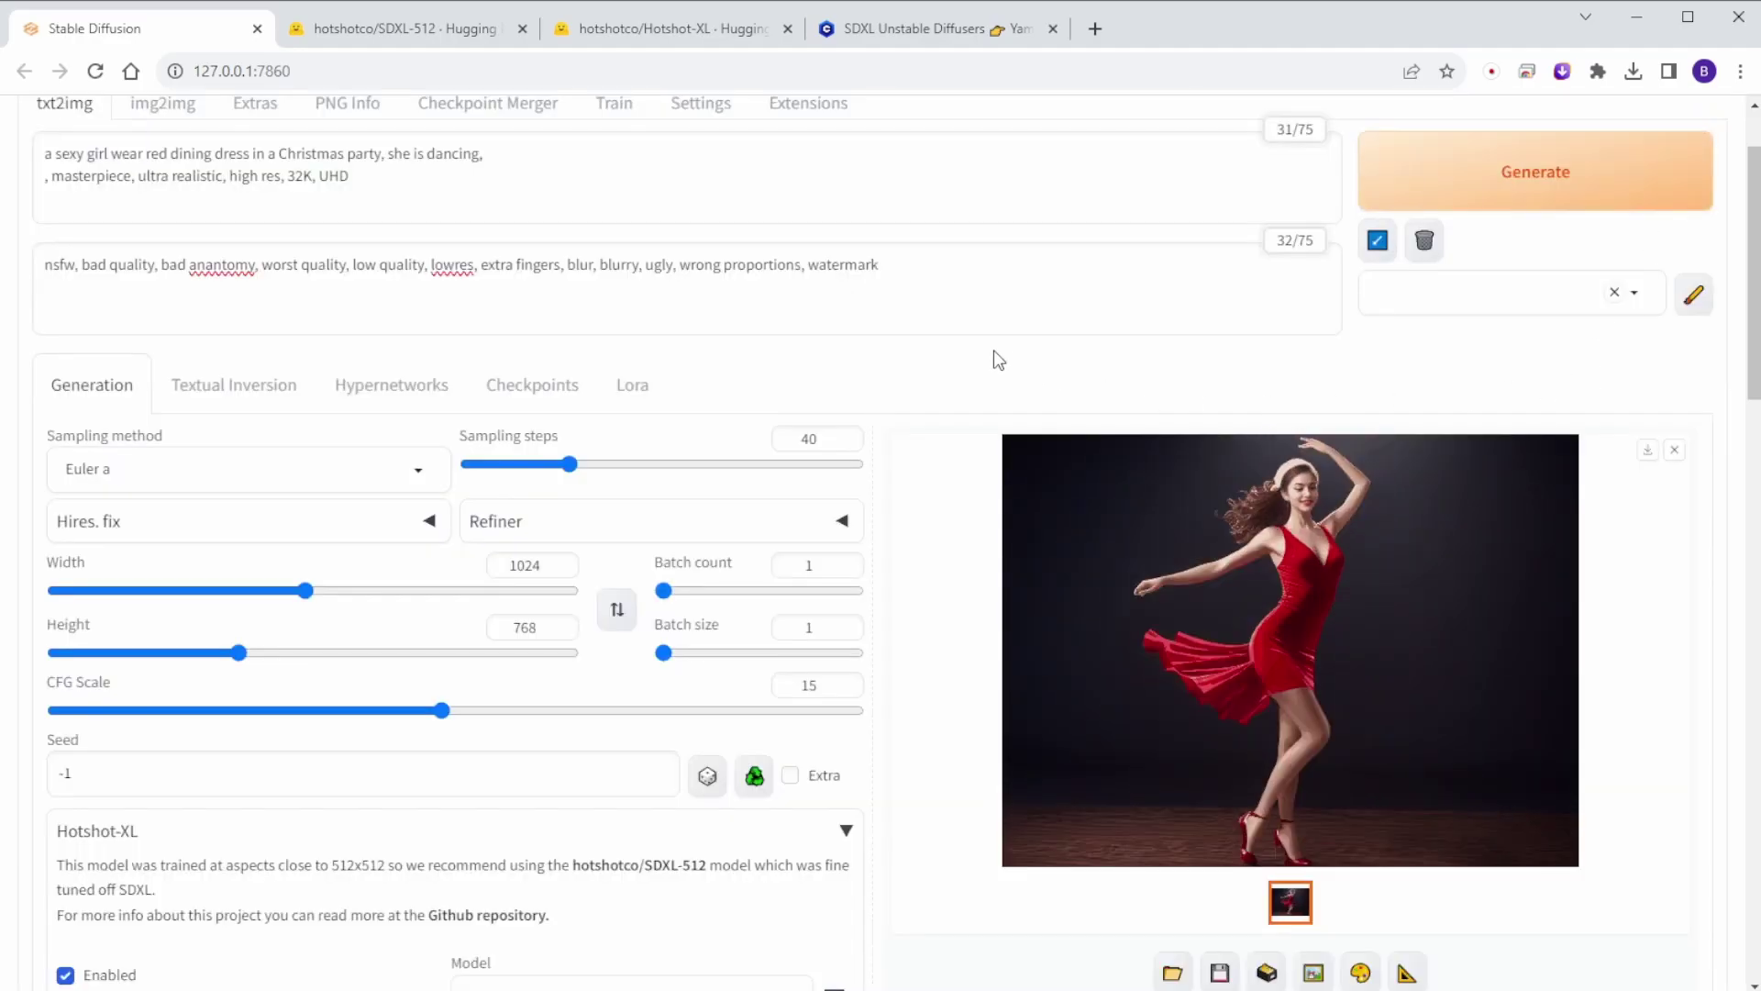
- Trim the prompt to end at 'she is dancing' and show the red-dress dancer animation full screen
{"action": "scroll", "coordinate": [551, 366], "scroll_direction": "up", "scroll_amount": 2}
{"action": "left_click", "coordinate": [131, 313]}
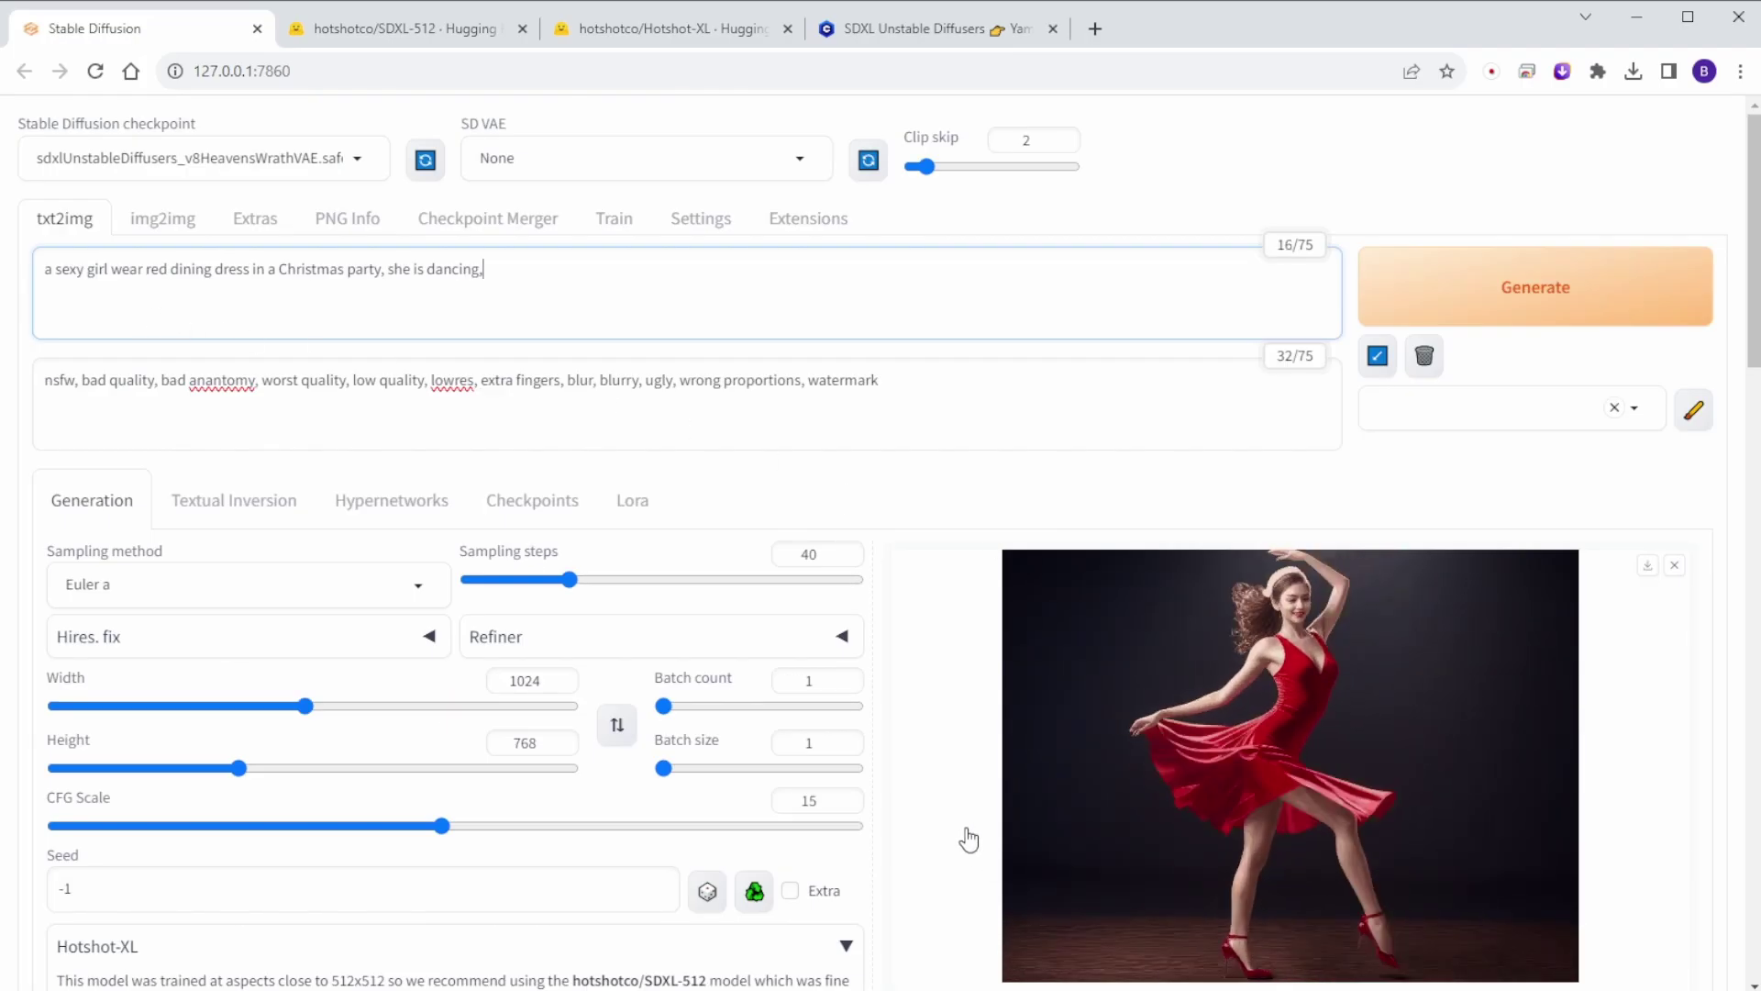
{"action": "scroll", "coordinate": [574, 728], "scroll_direction": "down", "scroll_amount": 3}
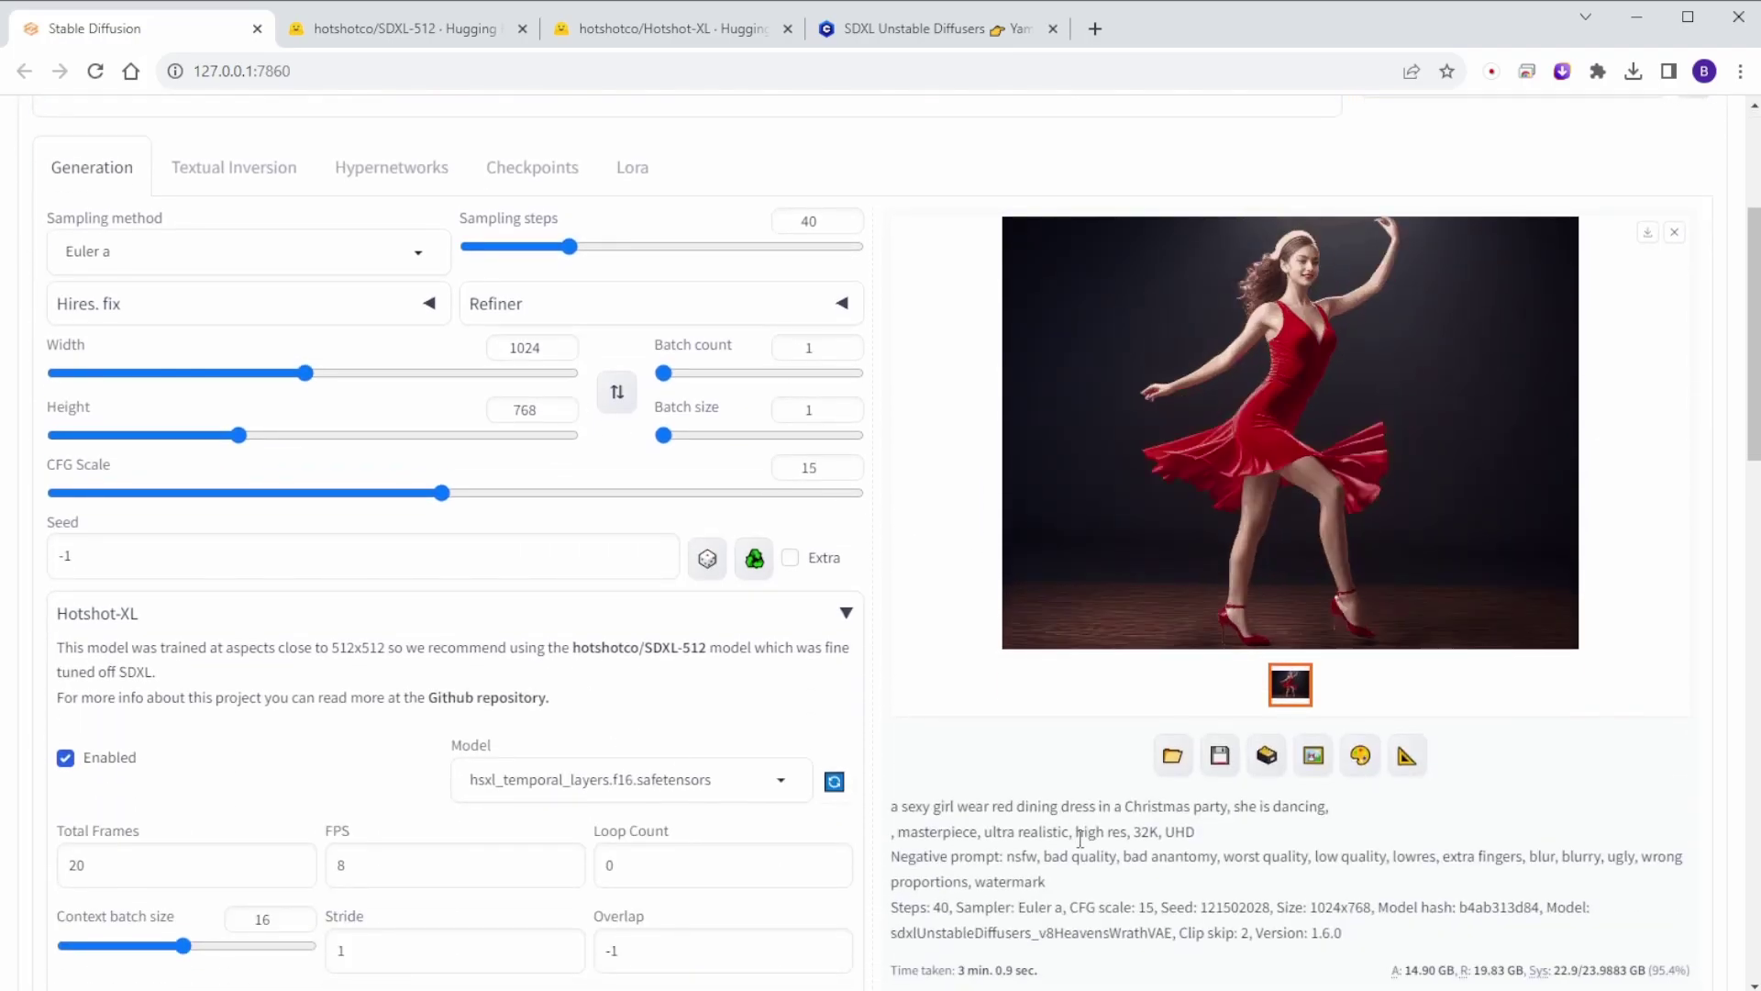
{"action": "scroll", "coordinate": [1025, 776], "scroll_direction": "up", "scroll_amount": 3}
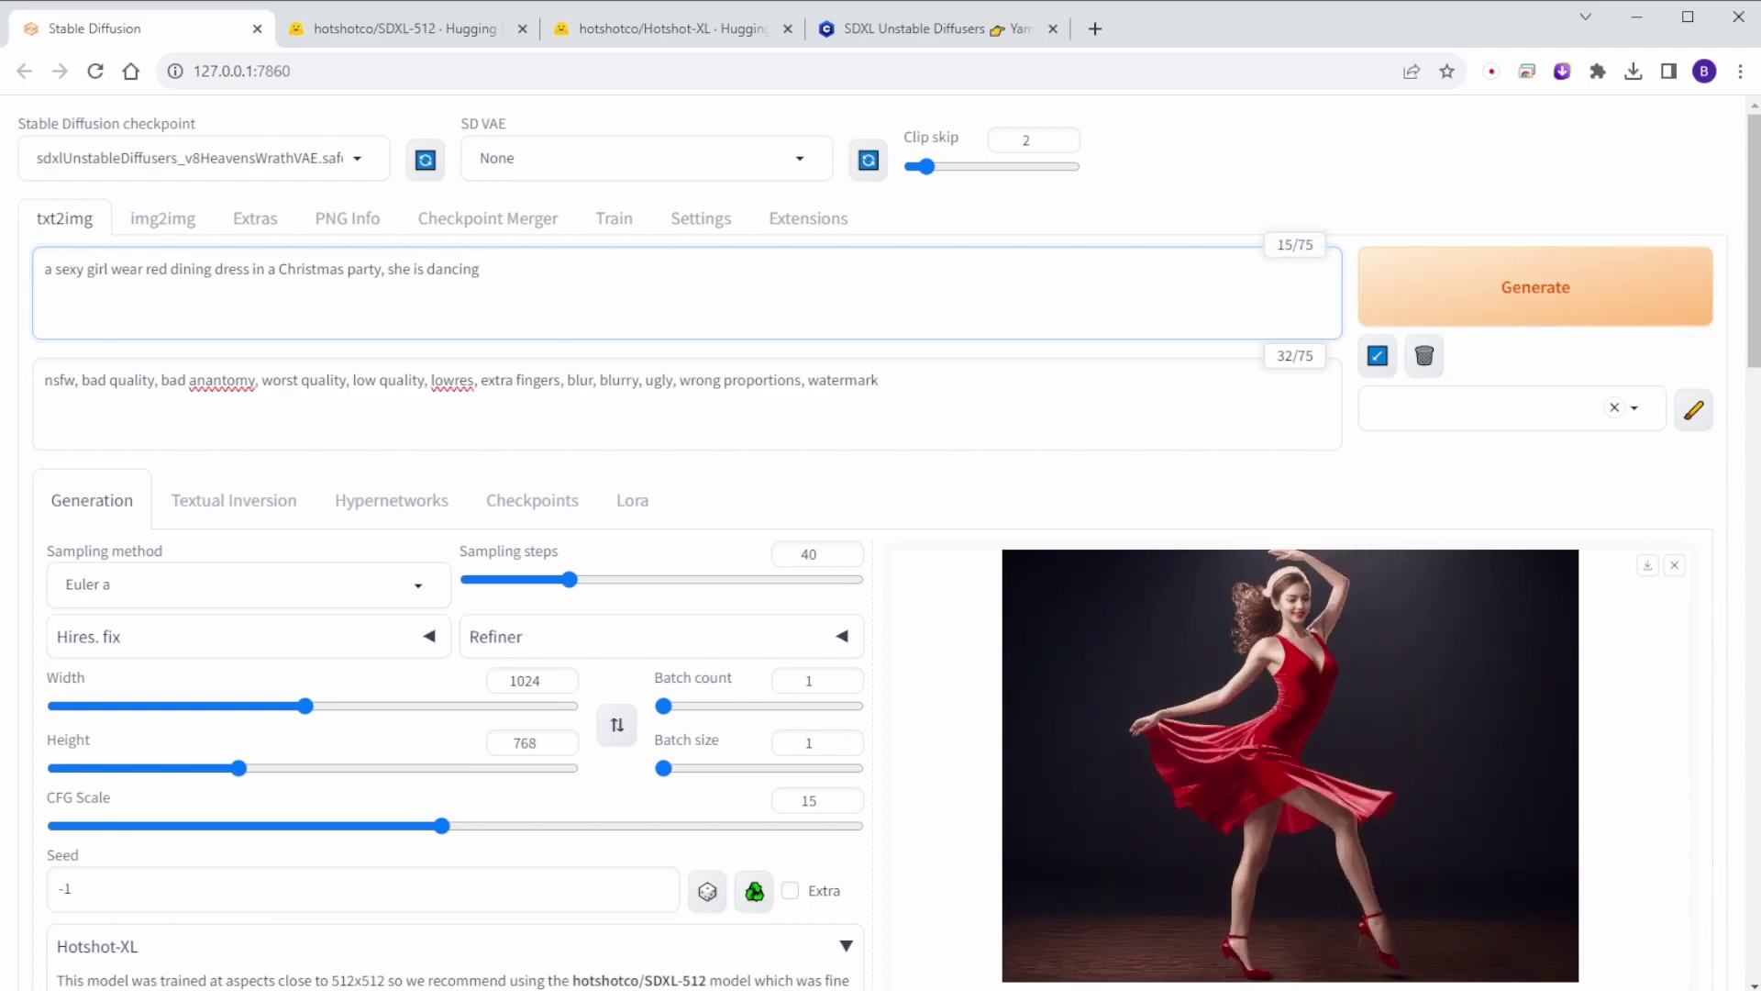
{"action": "scroll", "coordinate": [1250, 633], "scroll_direction": "down", "scroll_amount": 2}
{"action": "left_click", "coordinate": [1250, 633]}
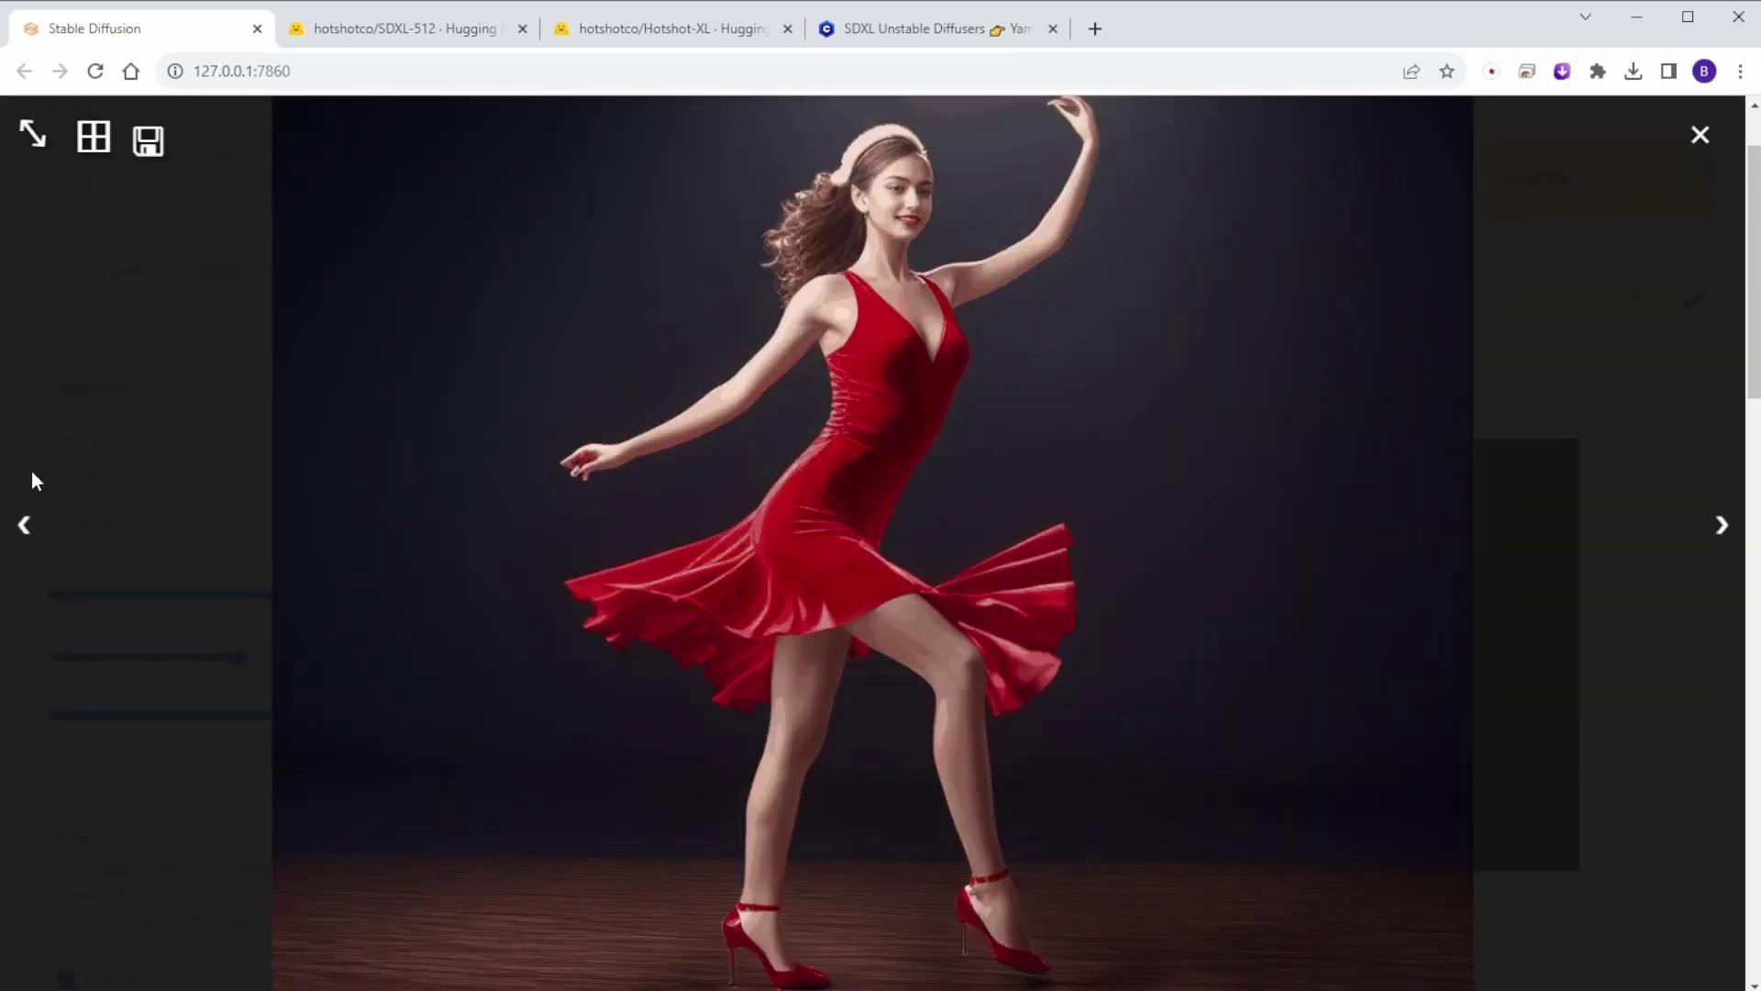